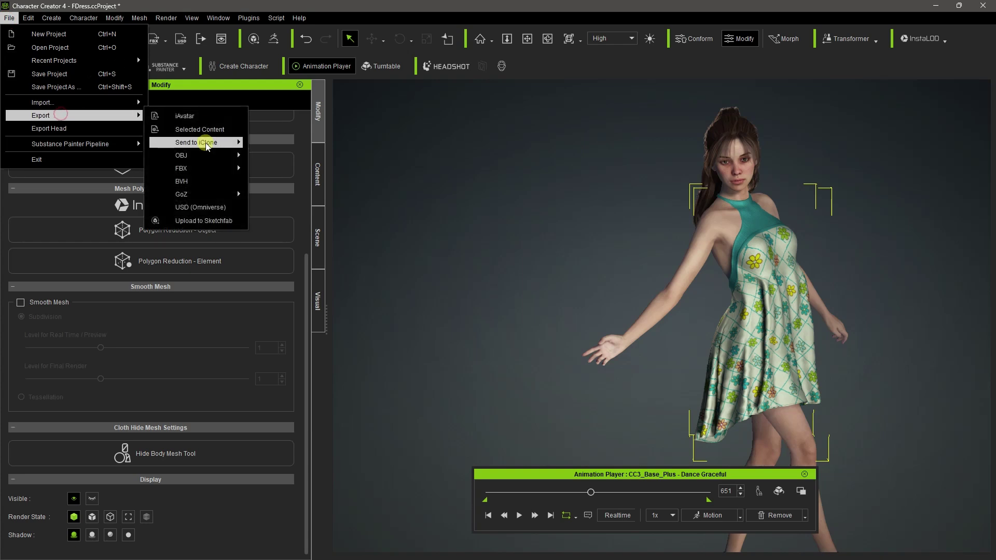
Export the character as FBX with the Blender preset, textures not embedded and the current animation included.
mouse_move(218, 165)
left_click(301, 165)
left_click(315, 82)
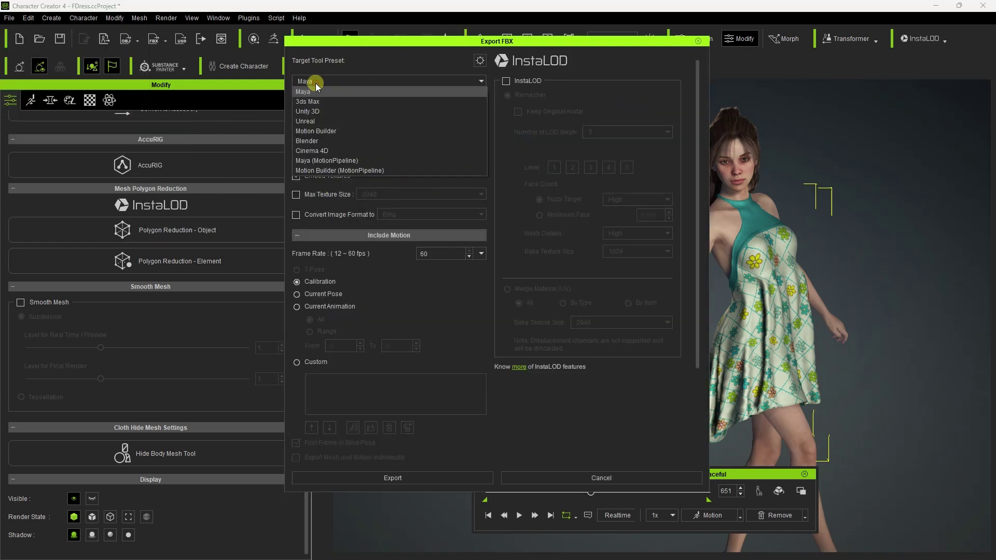
left_click(331, 140)
left_click(323, 175)
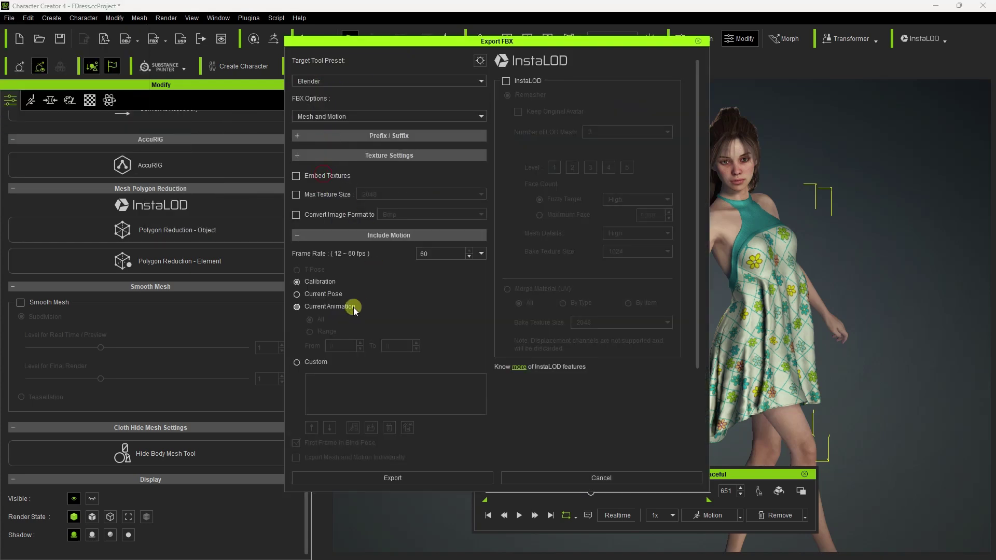
left_click(350, 307)
scroll(487, 330, "down", 3)
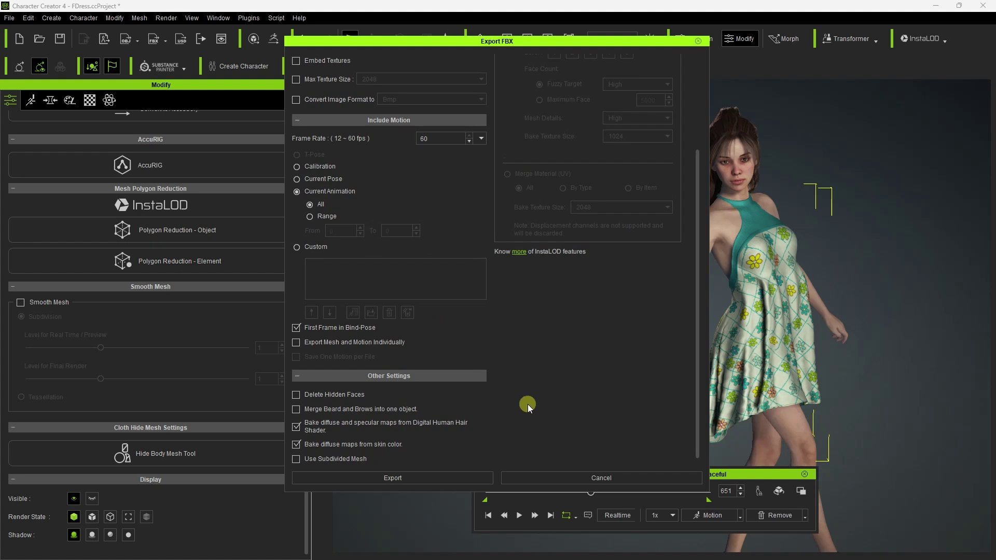
left_click(456, 479)
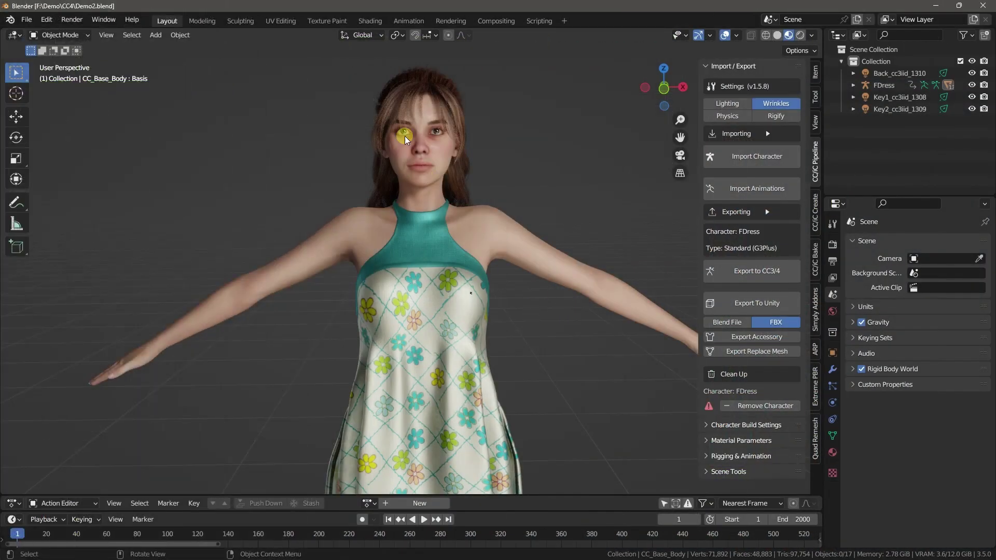
Select the bangs mesh in Blender, frame it in the view and switch the viewport to solid shading.
left_click(394, 106)
key("KP_Decimal")
middle_click_drag(393, 202, 478, 213)
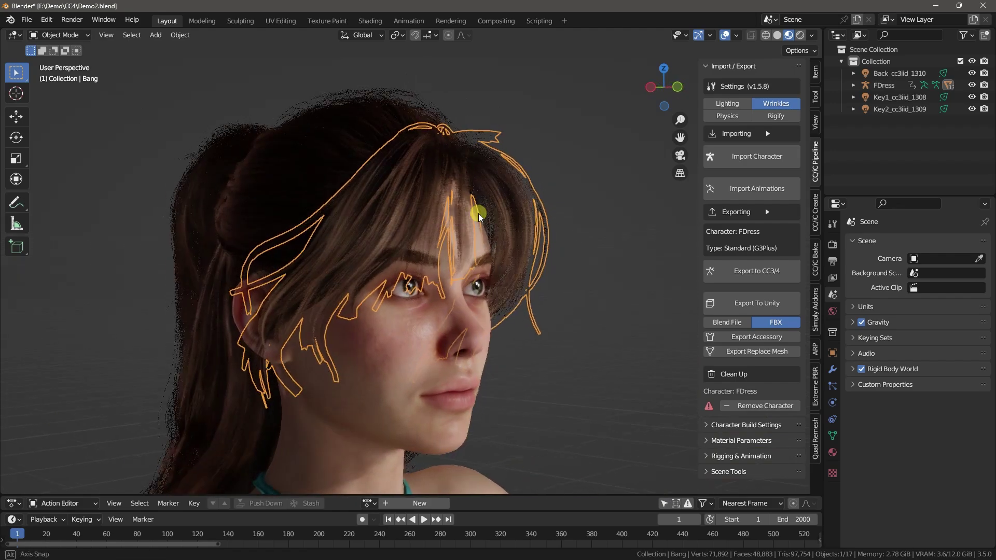
left_click(777, 35)
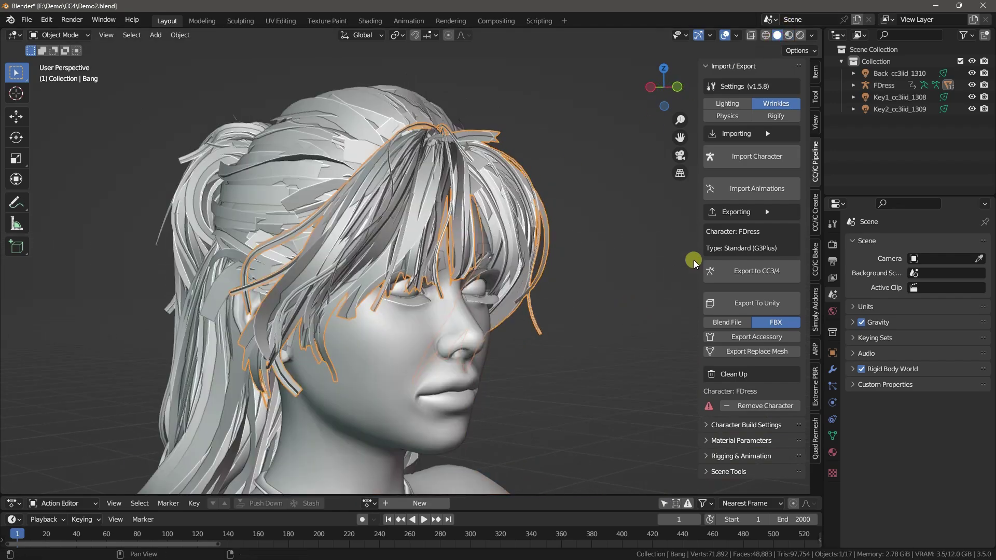
Expand the Spring Rigging settings in the CC/iC Create tools to reach the hair bone and binding options.
left_click(816, 205)
left_click(744, 179)
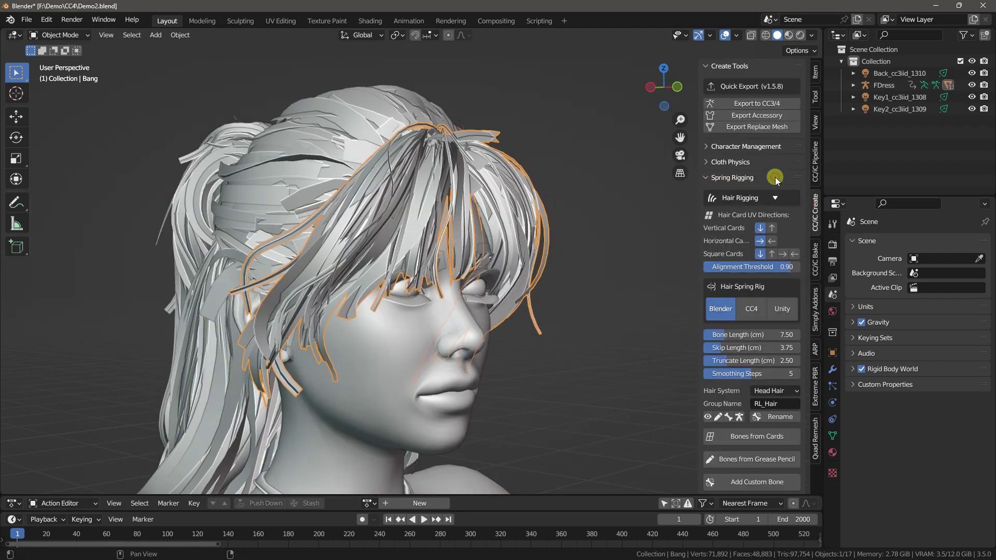
scroll(729, 208, "down", 5)
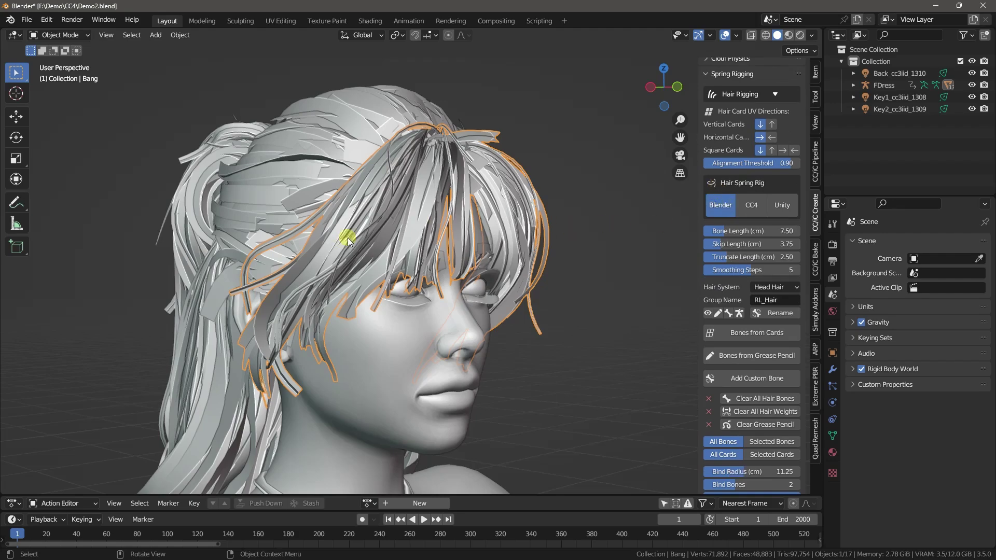
In Edit Mode, select one hair card on each side of the bangs and generate spring bones from the cards.
key("Tab")
left_click(327, 250)
middle_click_drag(326, 250, 425, 255)
middle_click_drag(327, 244, 422, 249)
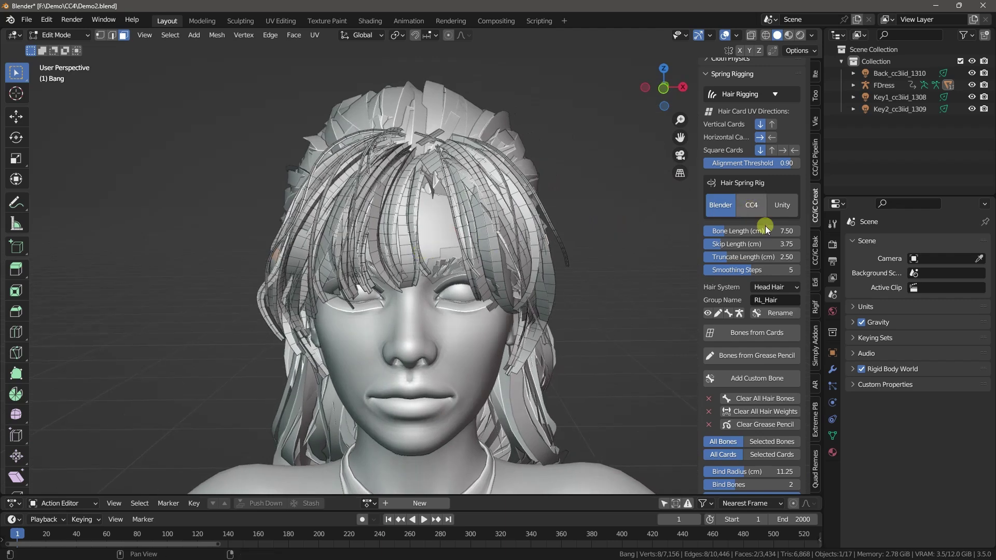
left_click(714, 336)
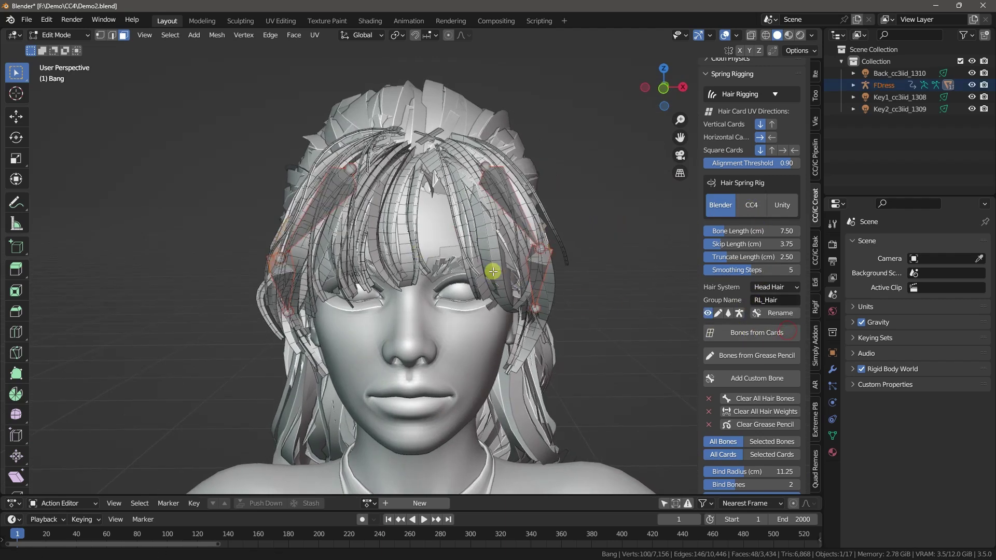
Bind the bangs to all hair bones with Scale Body Weights at 1.00.
middle_click_drag(500, 275, 528, 265)
scroll(705, 436, "down", 8)
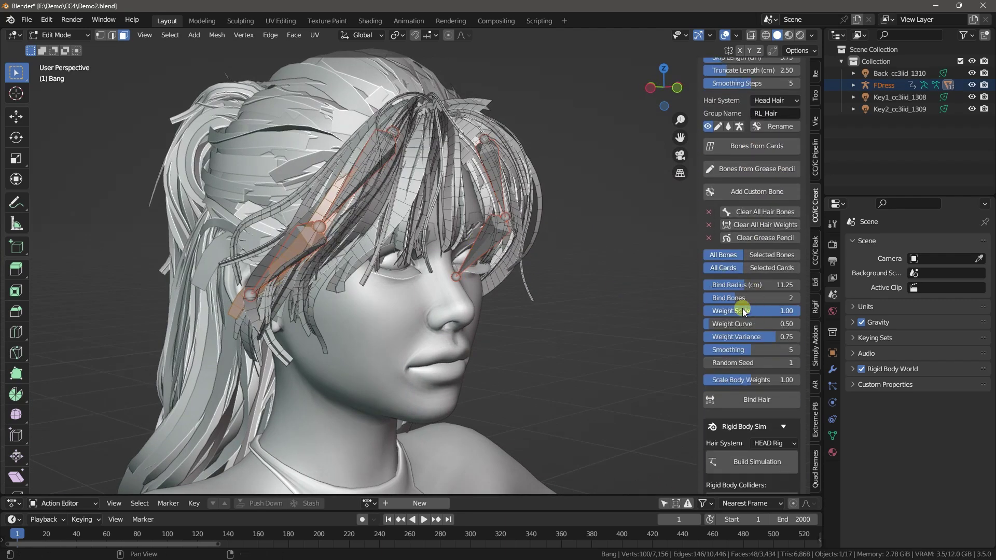
left_click(730, 404)
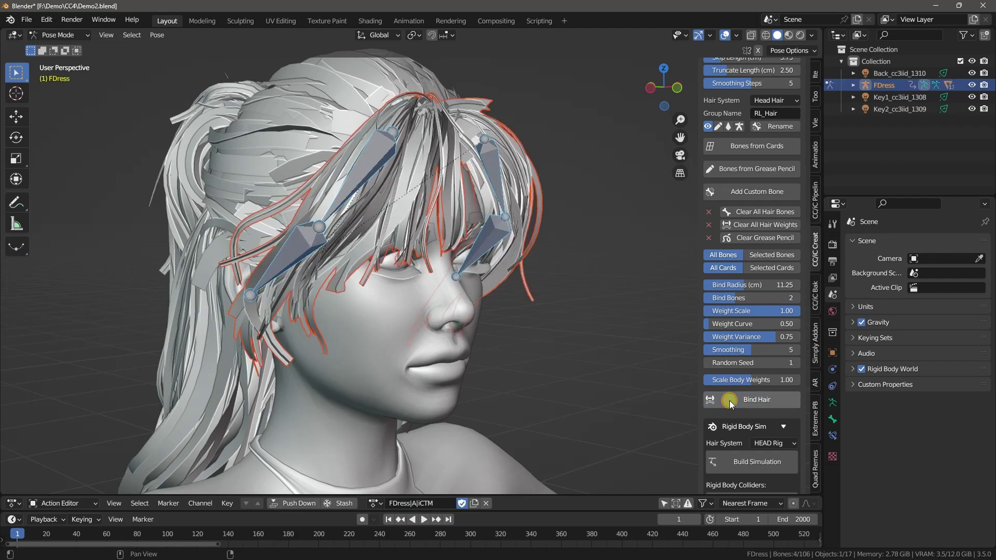
Set the pivot point to Individual Origins and rotate the bangs' bones outward about their local X axis.
left_click(413, 34)
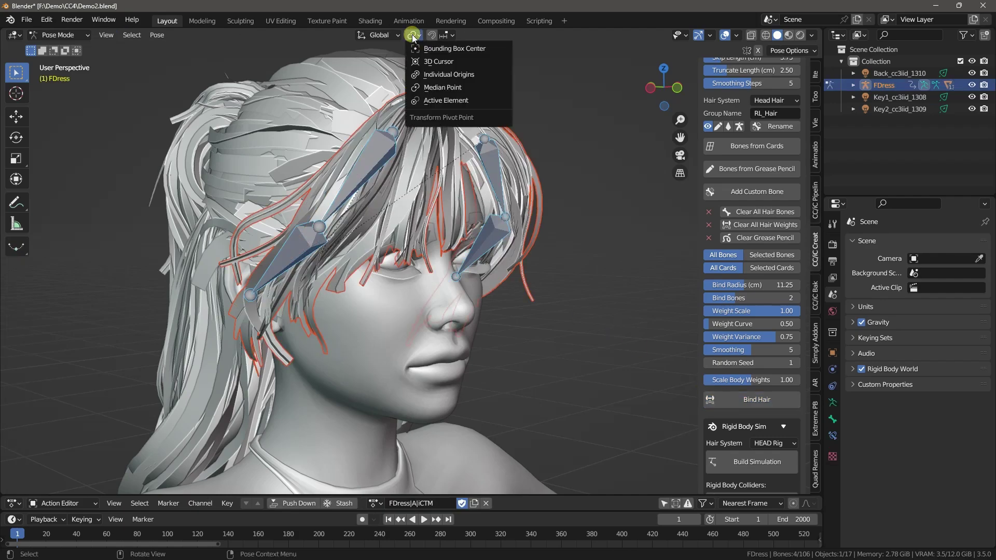
left_click(438, 70)
middle_click_drag(550, 160, 571, 184)
key("r")
key("x")
key("x")
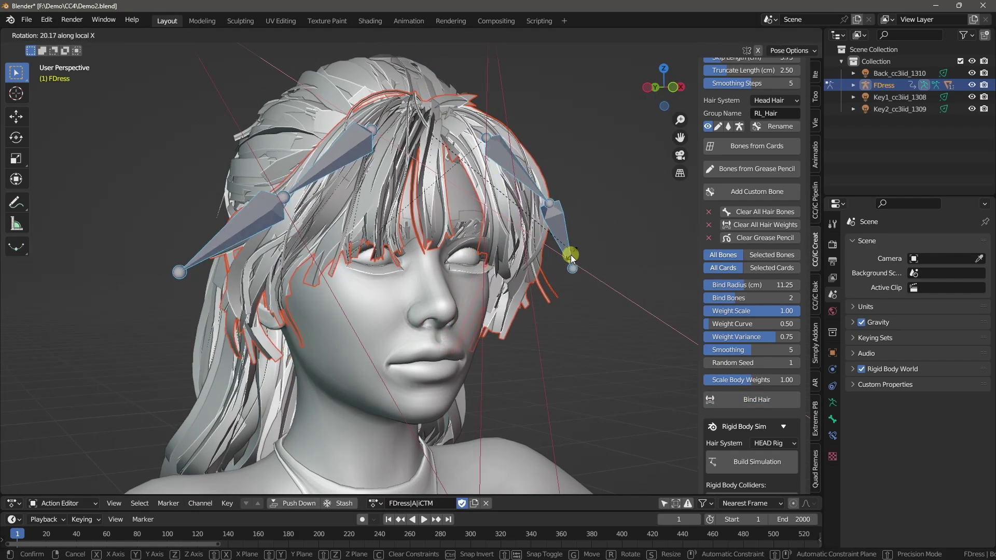
left_click(549, 300)
middle_click_drag(550, 300, 688, 346)
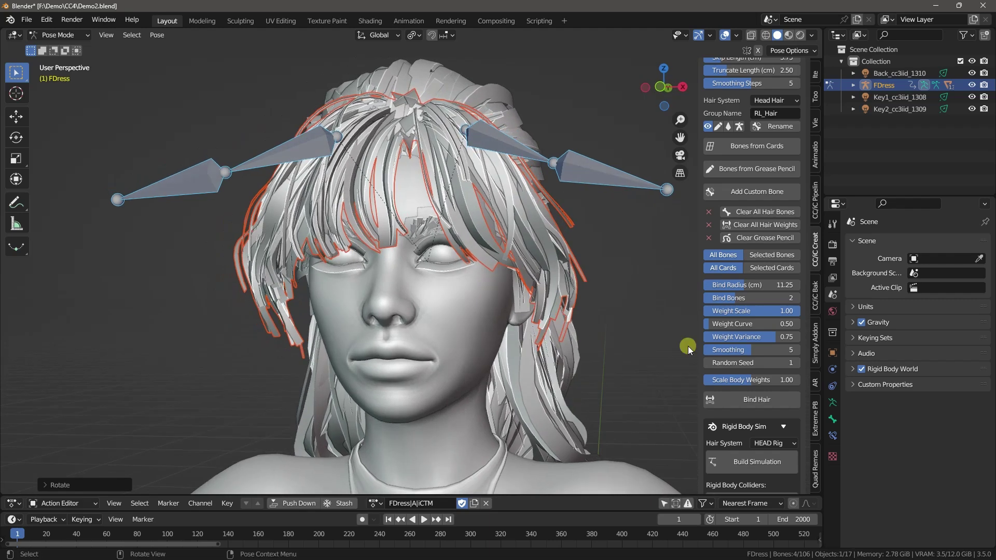
Rebind the bangs with Scale Body Weights at 0.25, and restore that setting to 1.00.
left_click_drag(767, 381, 733, 382)
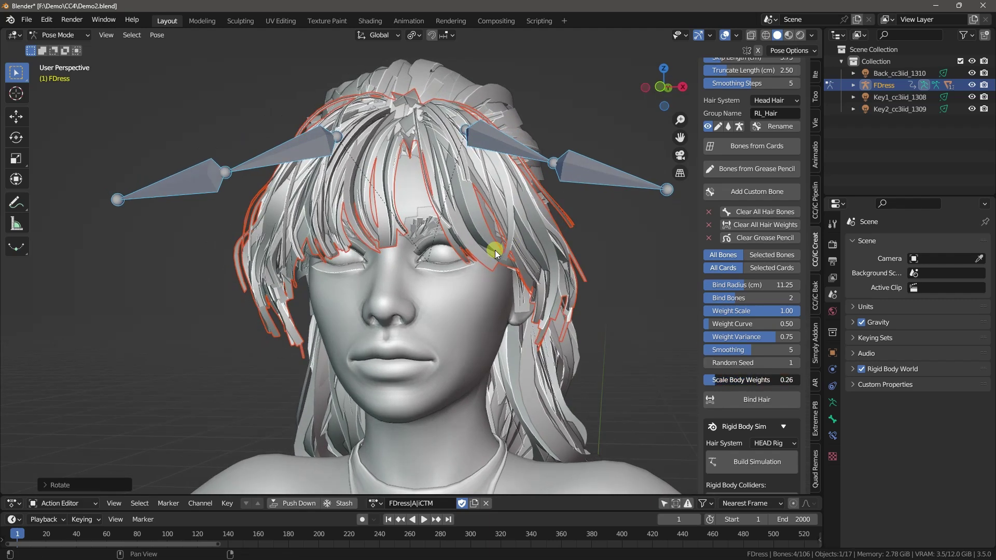
left_click_drag(495, 250, 494, 250)
left_click(787, 403)
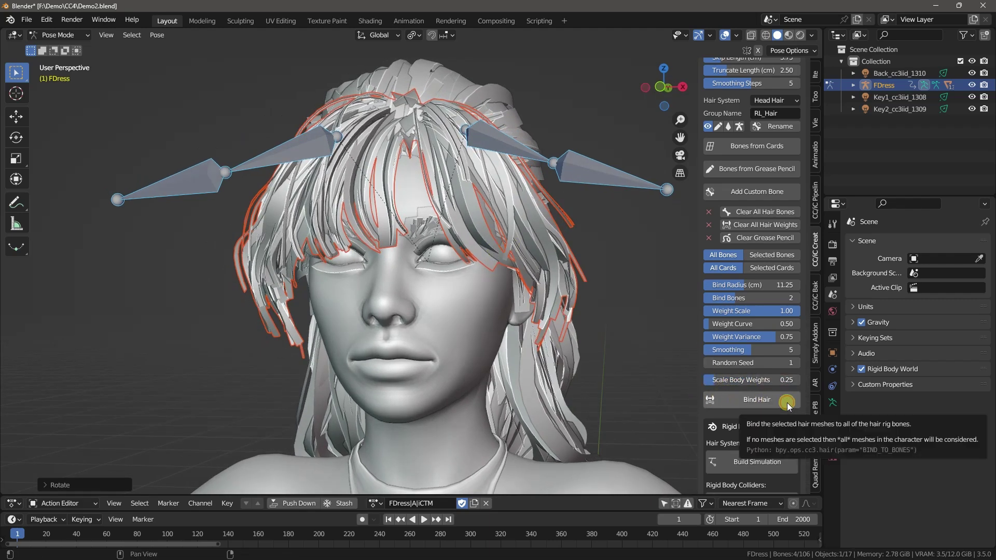
left_click(724, 382)
Test how the rebound bangs follow the bones with a trial rotation, without keeping it.
middle_click_drag(535, 297, 558, 305)
key("r")
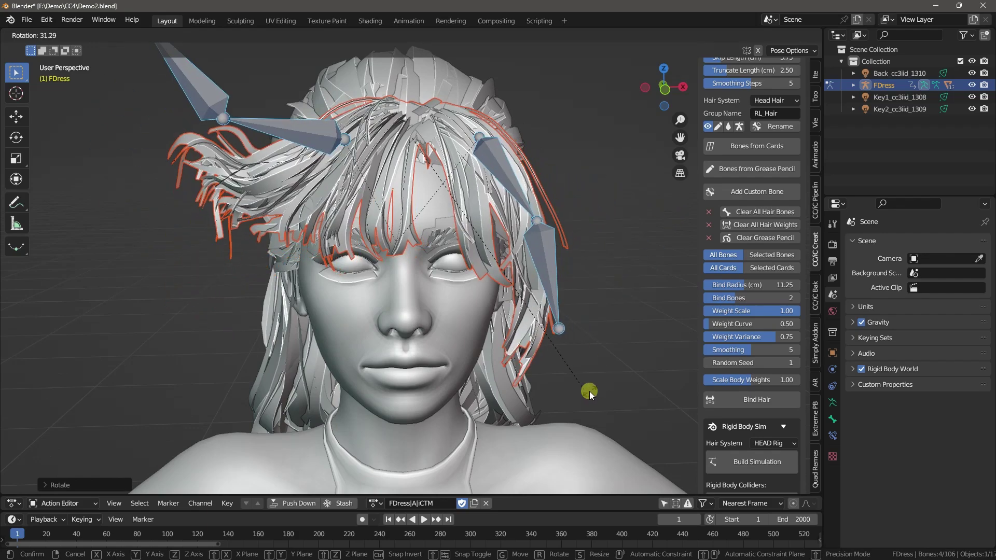
right_click(580, 143)
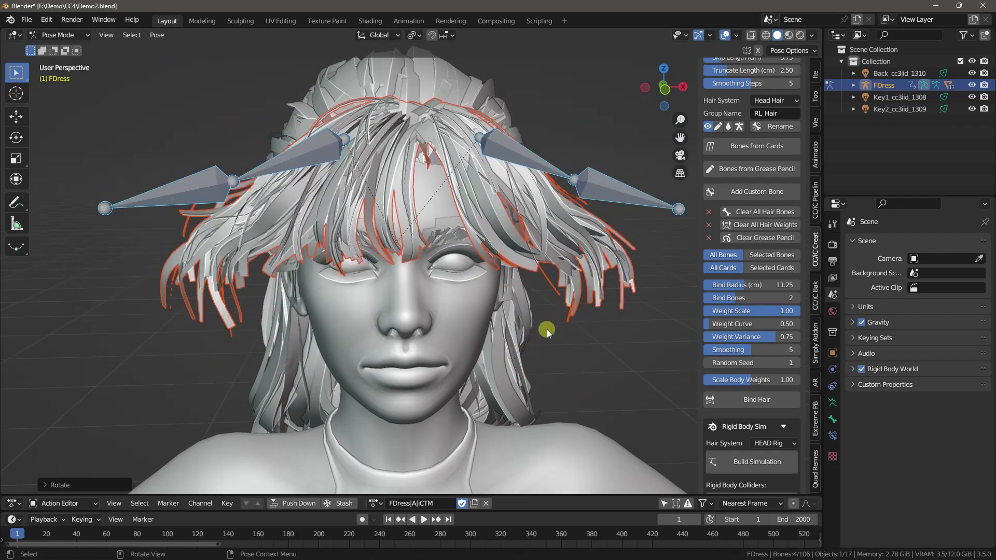
middle_click_drag(546, 328, 560, 334)
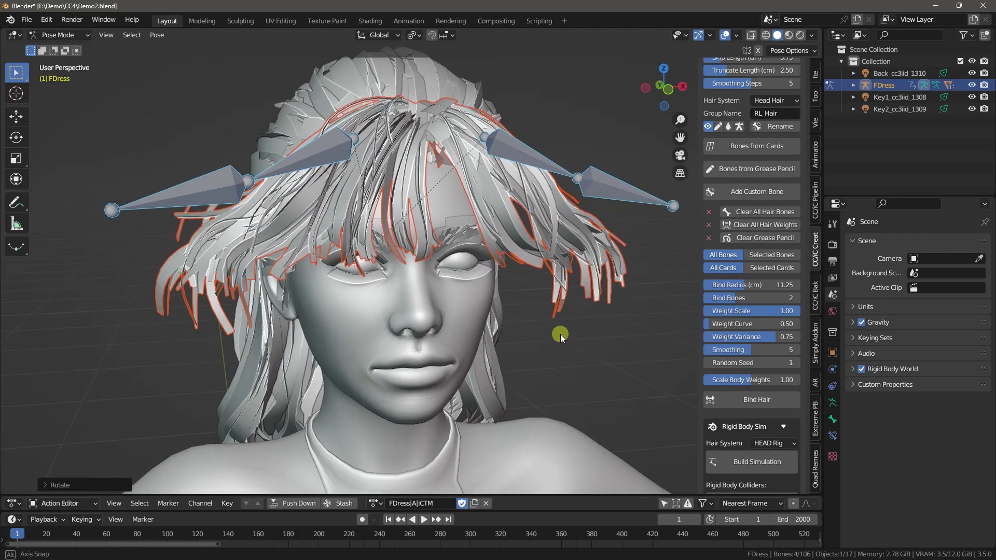
Toggle the bones between stick and octahedral display and the rig between pose and rest position, restoring both.
left_click(728, 126)
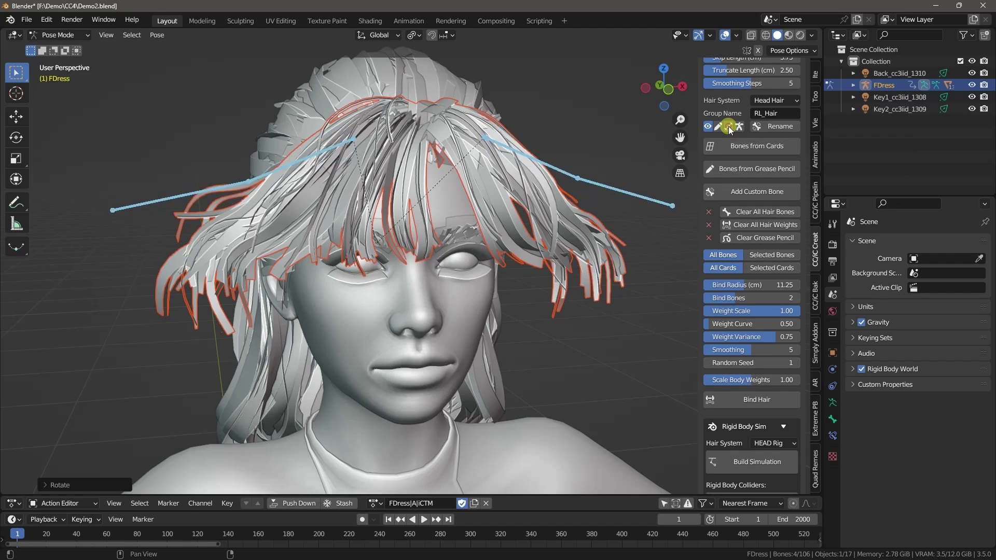
left_click(728, 126)
left_click(728, 126)
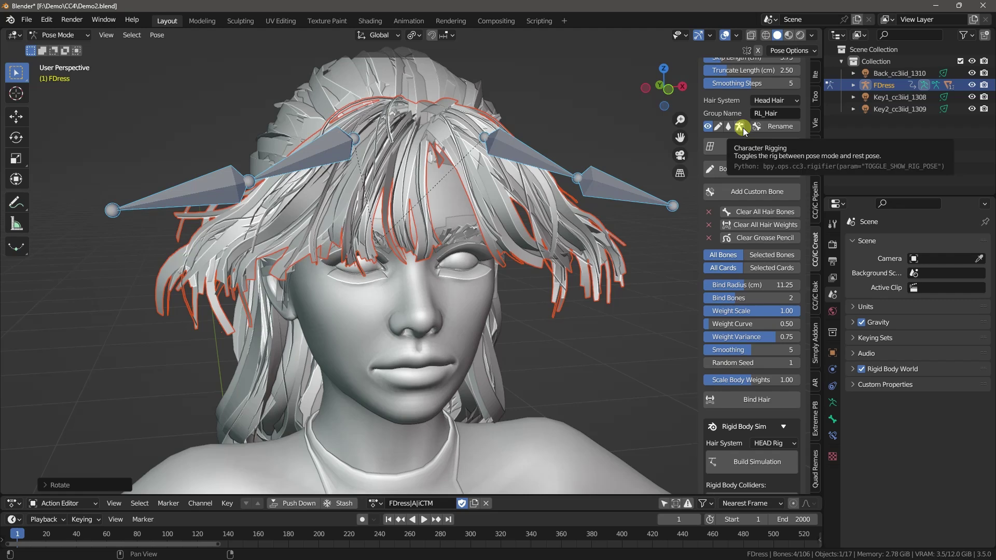
left_click(742, 126)
left_click(741, 126)
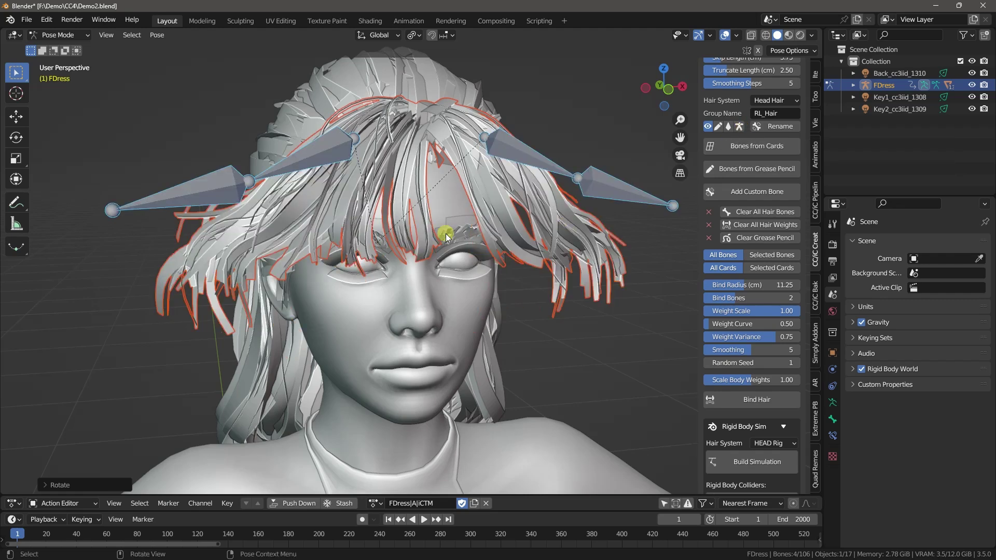
Save the Blender file and return to Object Mode.
key("ctrl+s")
left_click(58, 35)
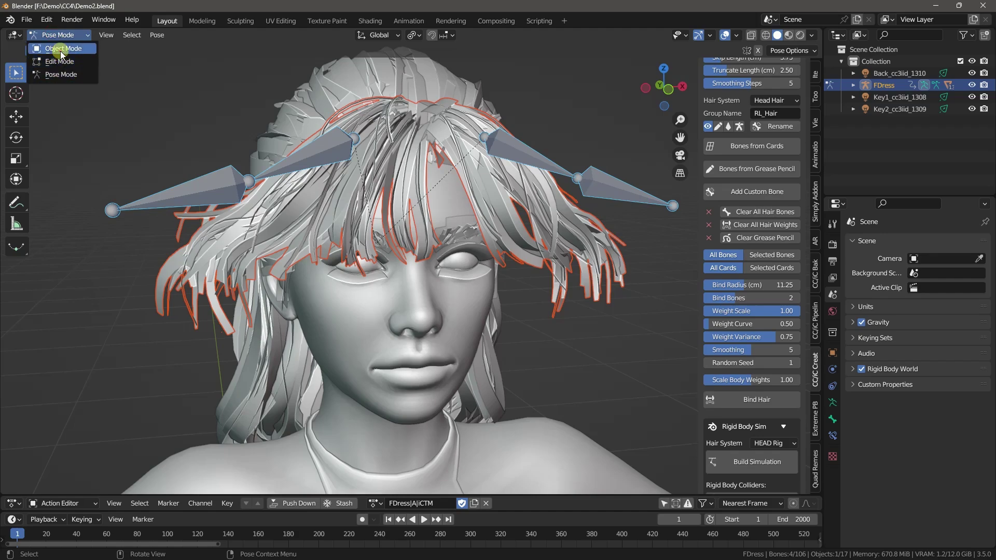
left_click(57, 48)
Select the long wavy ponytail mesh and restrict the hair rigging operations to Selected Bones.
middle_click_drag(297, 169, 419, 205)
left_click(203, 167)
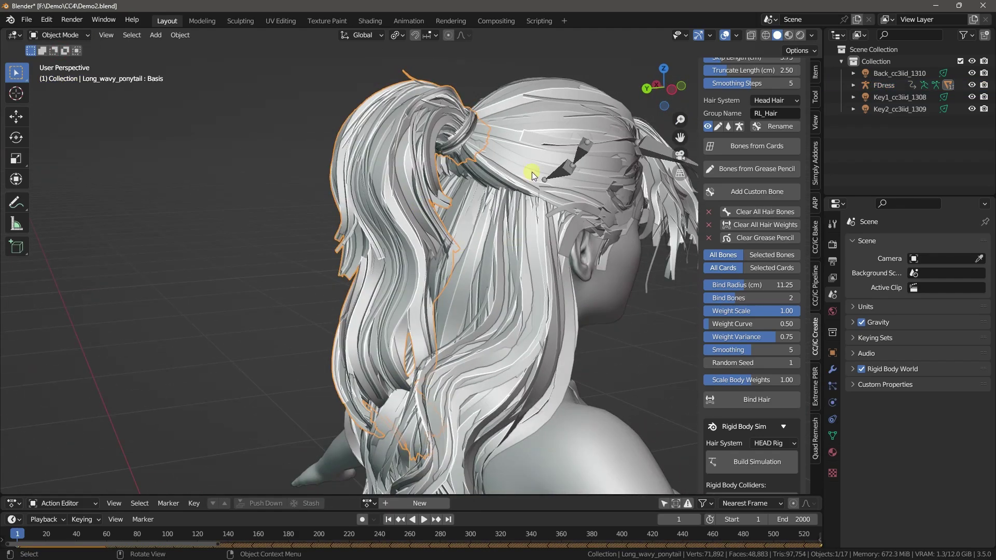
left_click(772, 255)
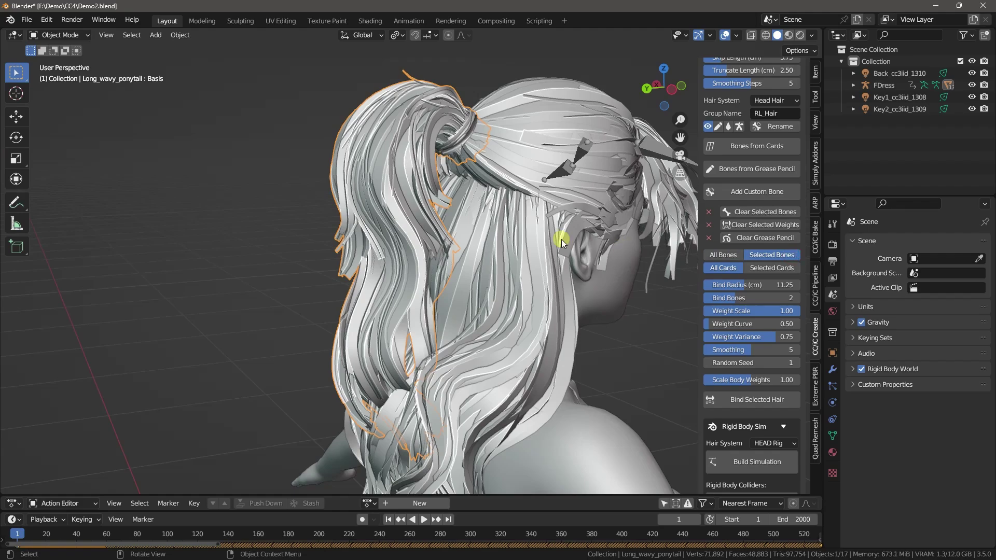
In Edit Mode, select hair cards on both sides of the ponytail and generate bones from them.
key("Tab")
left_click(396, 229)
middle_click_drag(396, 229, 434, 233)
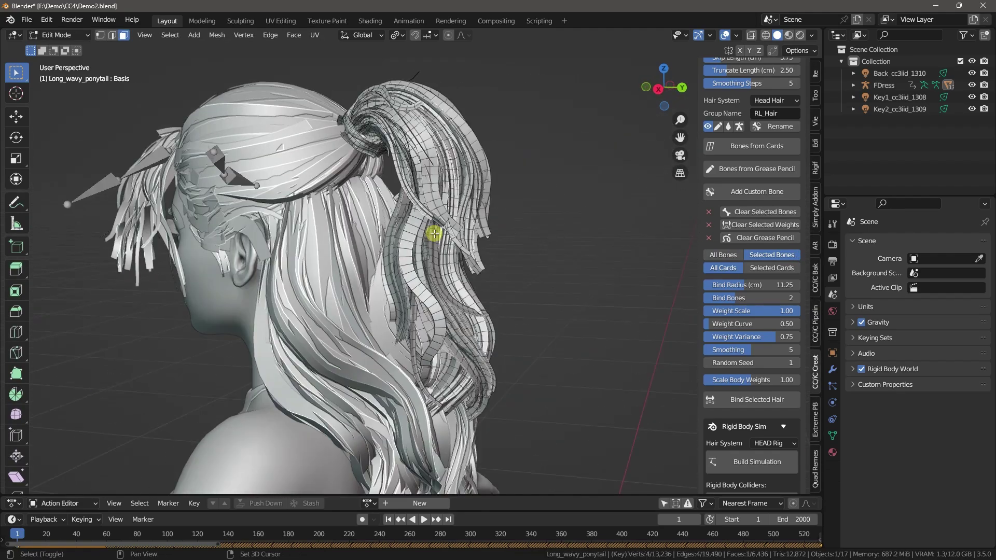
left_click(757, 147)
middle_click_drag(600, 231, 410, 240)
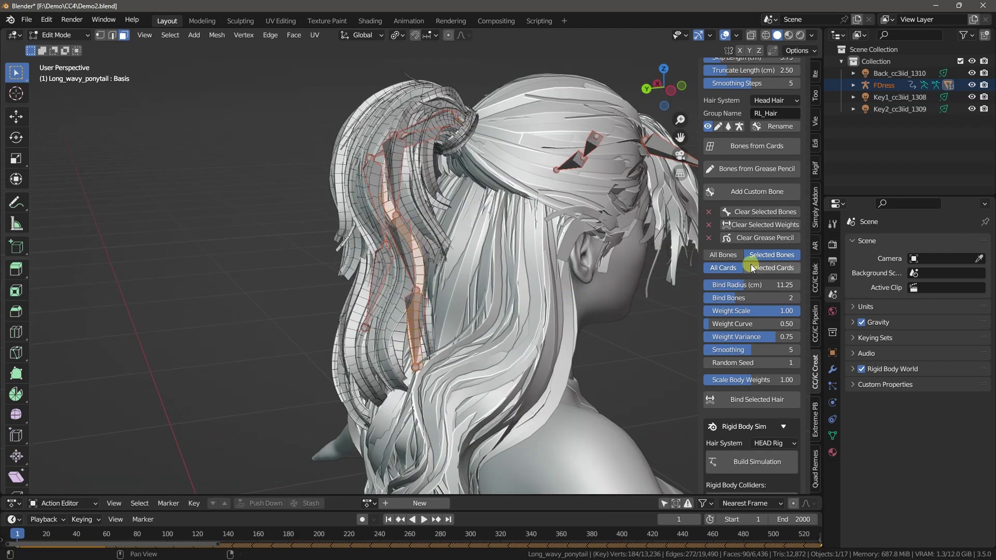
Clear the selected ponytail bones and generate new ones from the selected cards.
left_click(771, 210)
middle_click_drag(402, 244, 548, 261)
left_click(732, 147)
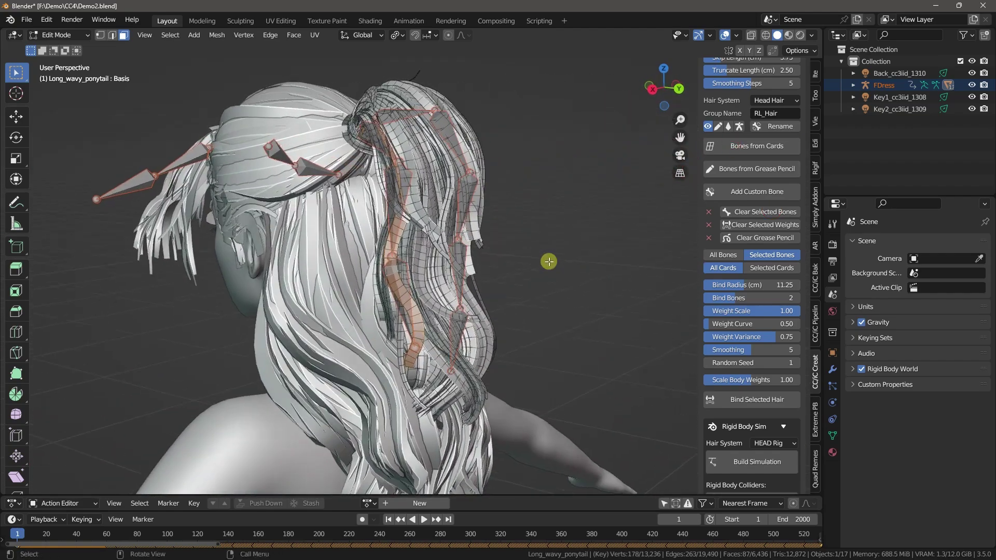
Set the Skip Length to 9.46 cm and regenerate the ponytail bones from the cards.
scroll(737, 156, "up", 4)
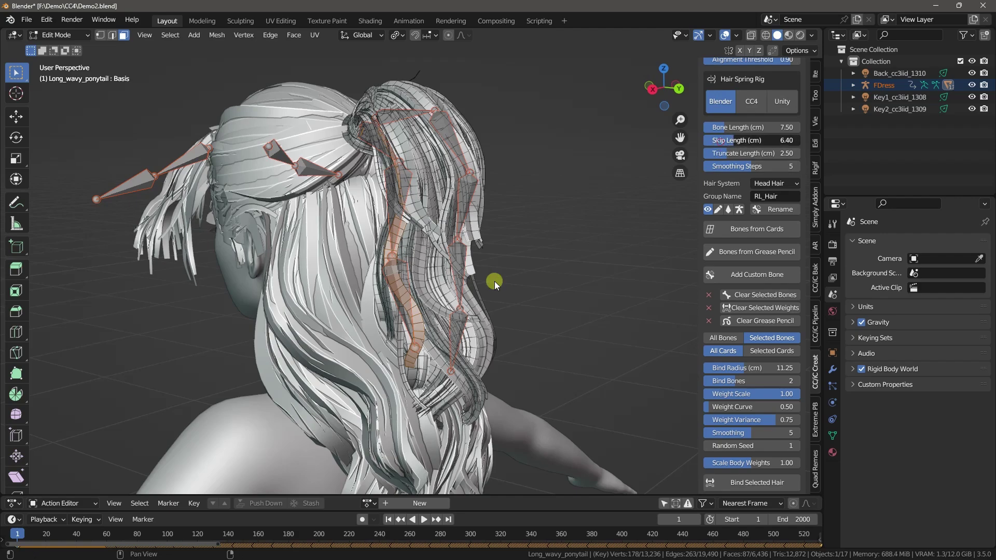
left_click(750, 230)
middle_click_drag(519, 213, 582, 212)
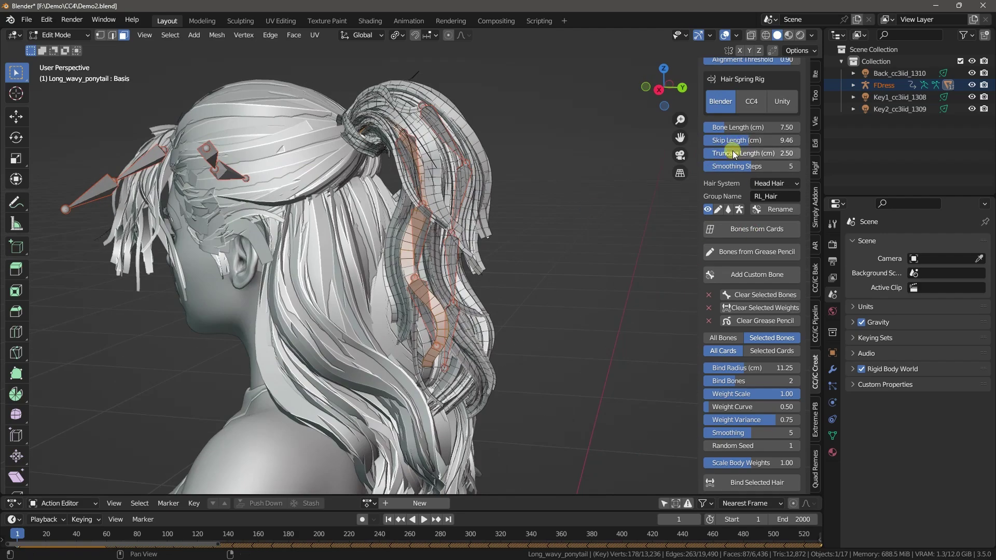
Set the Truncate Length to 7.79 cm and the Skip Length to 5.13 cm, regenerating the ponytail bones from the cards.
left_click_drag(726, 153, 767, 153)
left_click(752, 233)
middle_click_drag(584, 232, 550, 229)
mouse_move(751, 142)
left_mouse_down()
mouse_move(477, 286)
mouse_move(733, 166)
mouse_move(531, 292)
mouse_move(763, 153)
left_mouse_up()
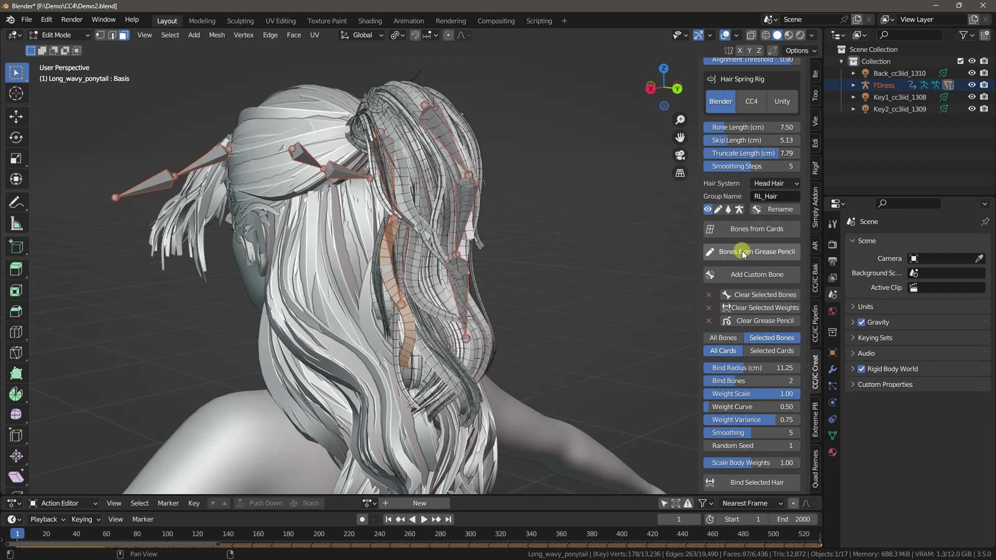
left_click(744, 233)
Reduce the Truncate Length to 2.92 cm and regenerate the ponytail bones from the cards.
left_click_drag(497, 294, 483, 294)
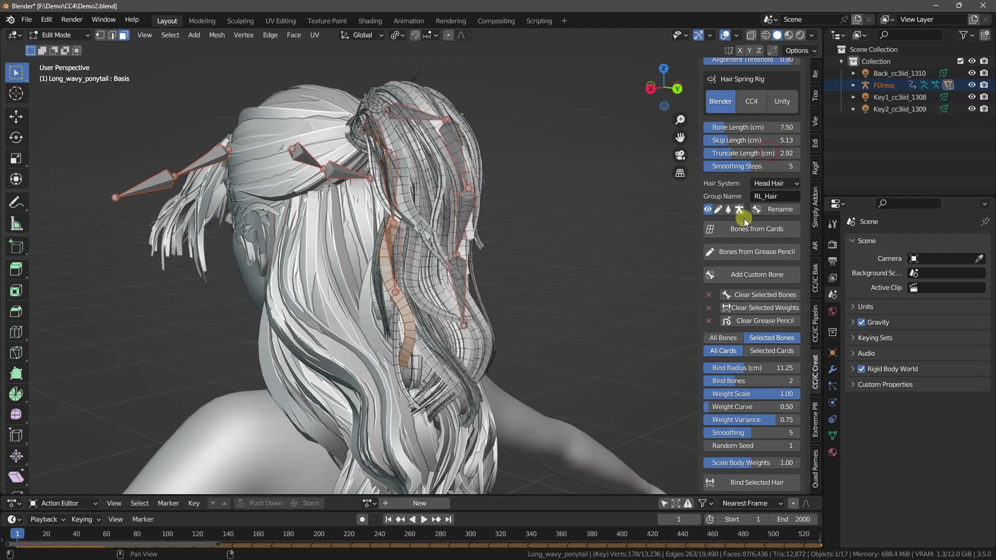
left_click(743, 228)
middle_click_drag(582, 251, 435, 248)
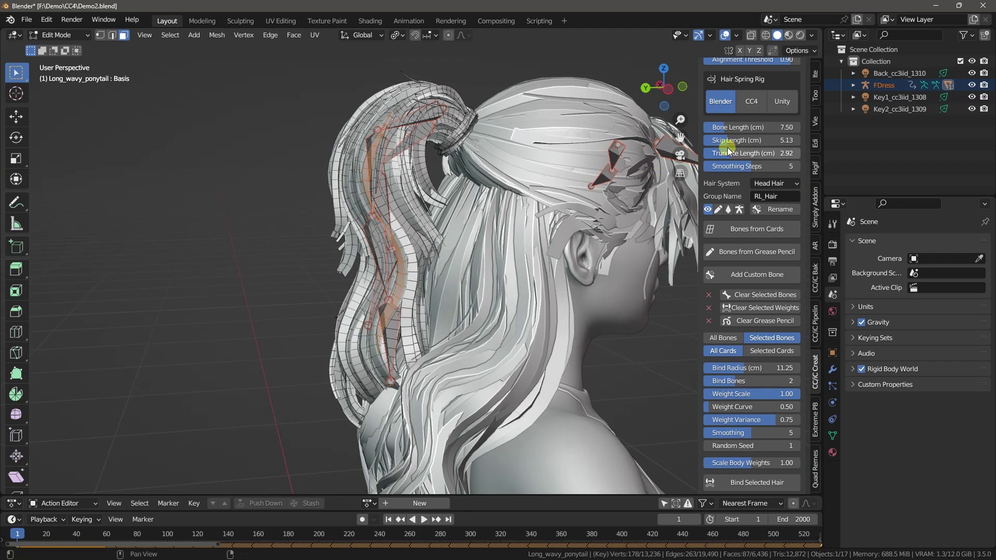
Set the Truncate Length to 2.66 cm and the Skip Length to 8.41 cm, regenerating the ponytail bones from the cards.
left_click_drag(733, 153, 491, 280)
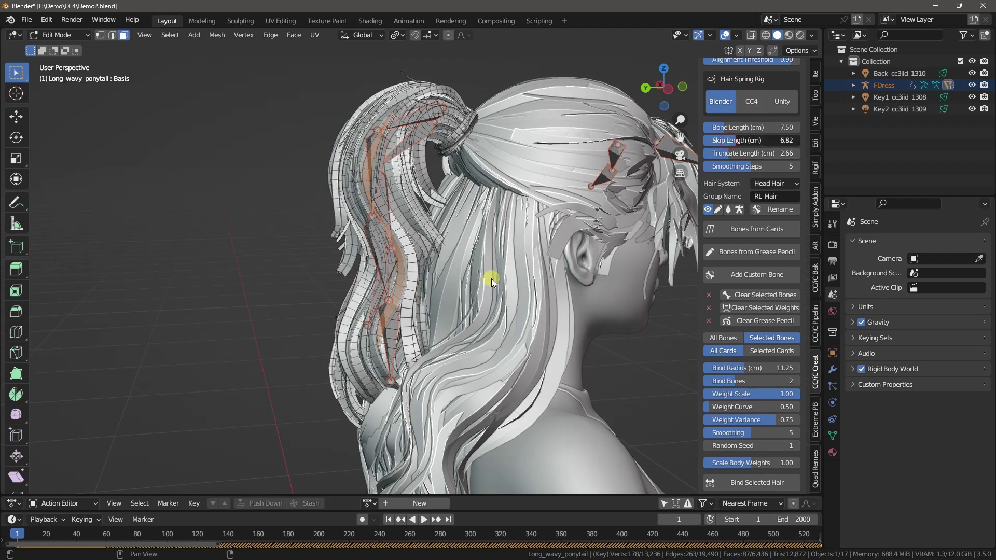
left_click(742, 232)
mouse_move(544, 207)
middle_mouse_down()
mouse_move(518, 213)
mouse_move(529, 209)
middle_mouse_up()
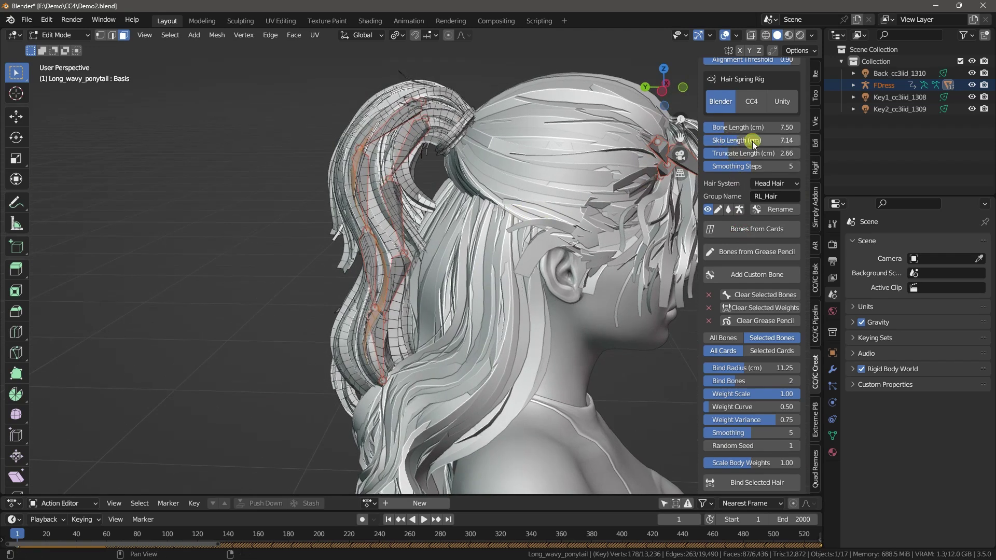
left_click(744, 234)
middle_click_drag(409, 102, 471, 178)
Bind the selected ponytail hair to its bones and rotate the bones outward to test the deformation.
scroll(757, 343, "down", 4)
scroll(757, 342, "down", 4)
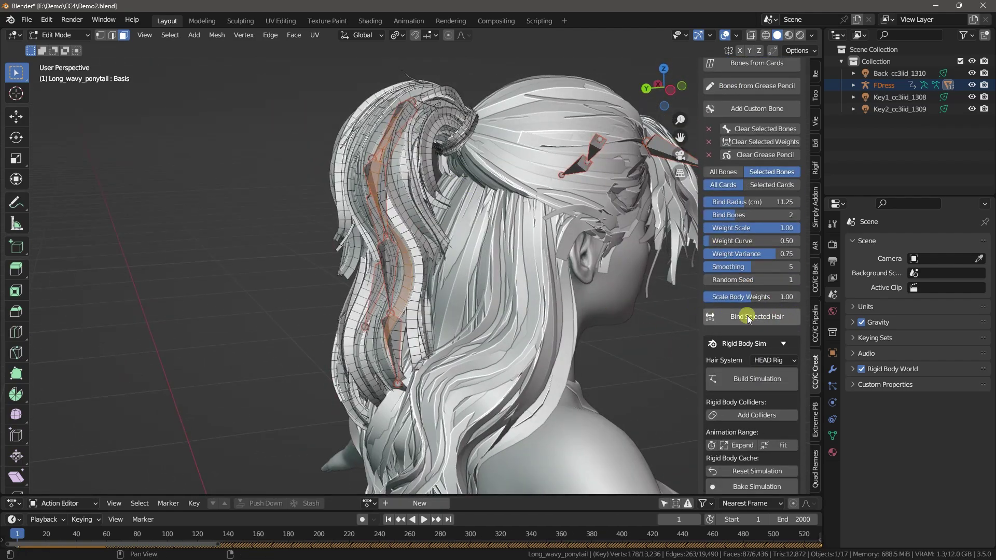
left_click(790, 316)
middle_click_drag(480, 271, 594, 256)
key("r")
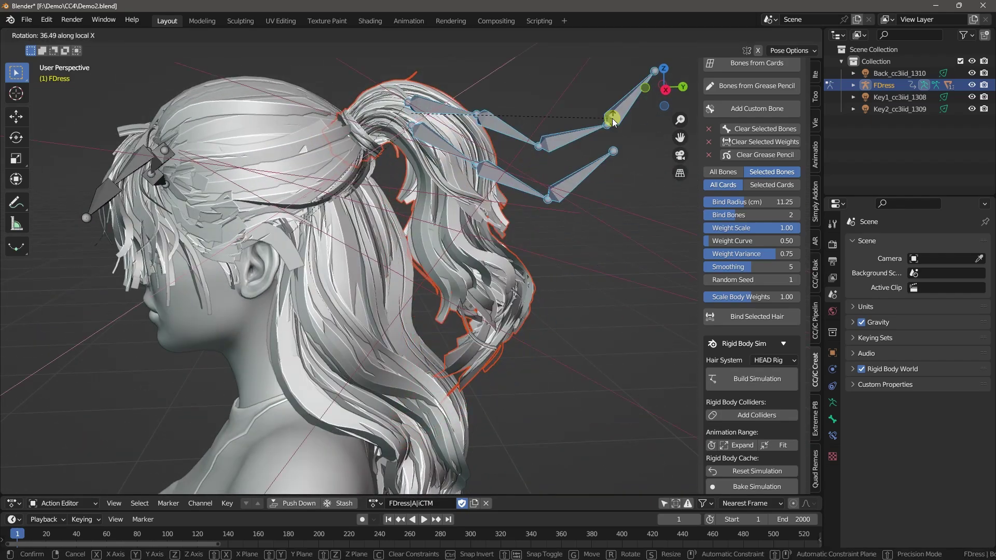
left_click(563, 219)
middle_click_drag(563, 219, 519, 216)
Lower the Scale Body Weights value and bind the ponytail hair again.
left_click_drag(762, 297, 470, 314)
left_click(768, 317)
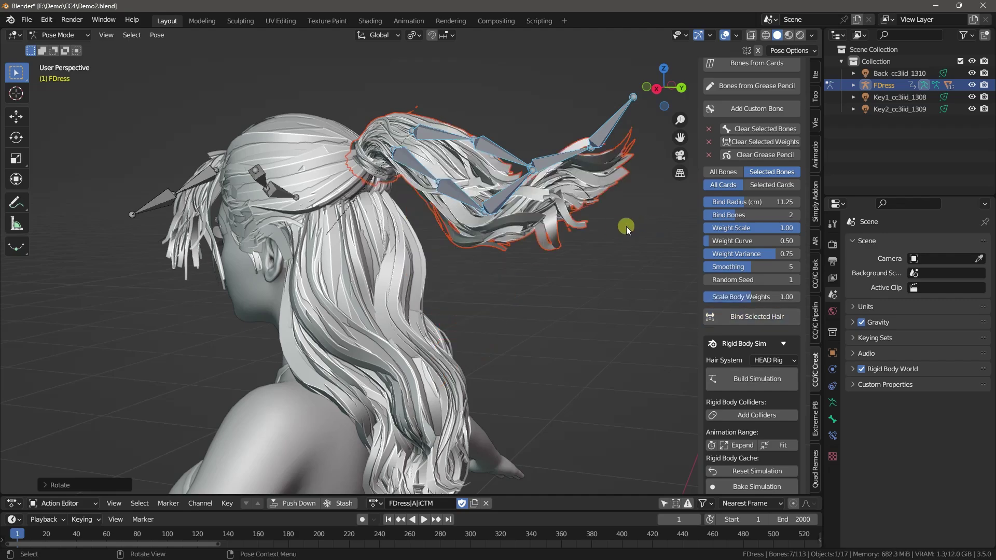
middle_click_drag(626, 228, 494, 284)
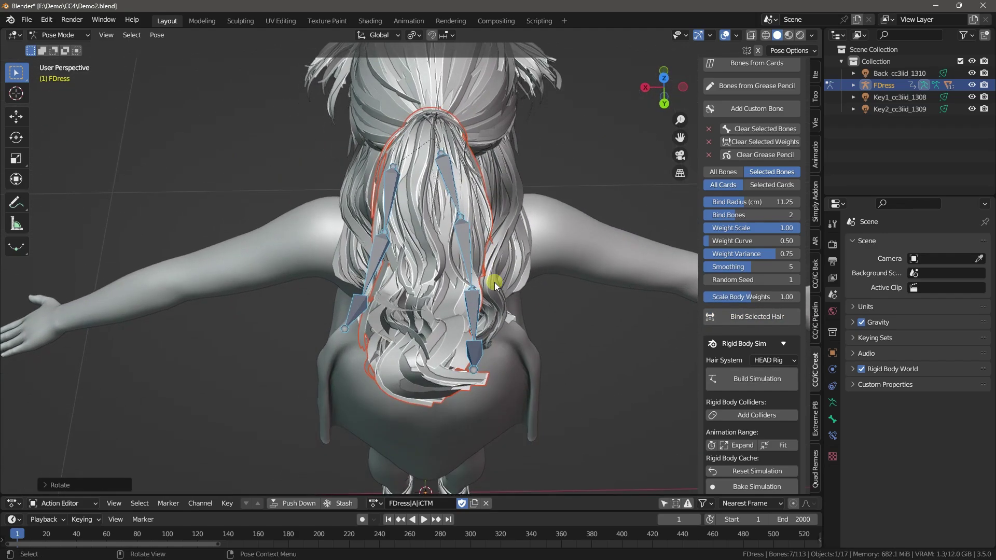
Rotate the root bones of the ponytail chains sideways to test how the hair separates.
left_click(393, 177)
key("r")
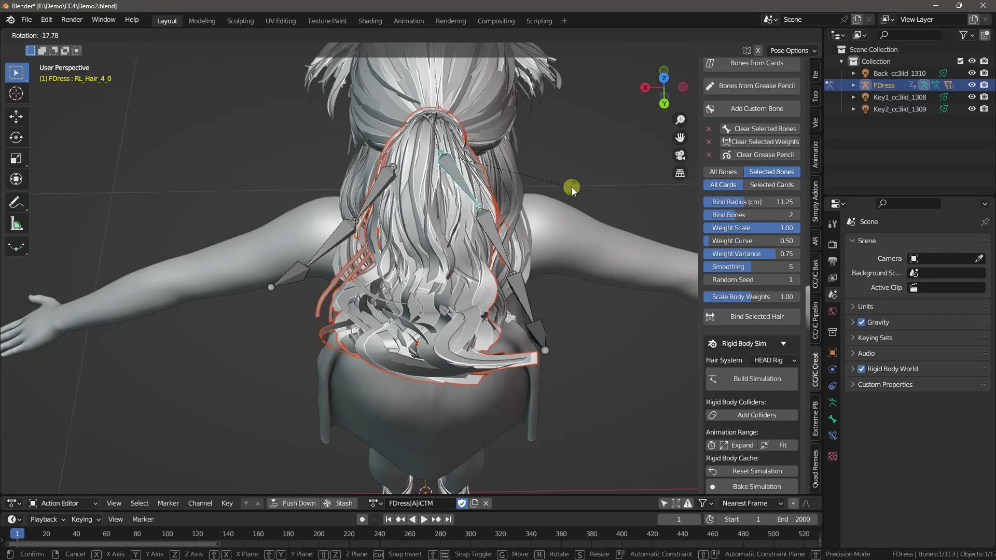
left_click(571, 188)
middle_click_drag(546, 341, 668, 267)
Select both ponytail root bones, set Bind Bones to 1 and rebind the selected hair.
left_click(379, 185, "shift")
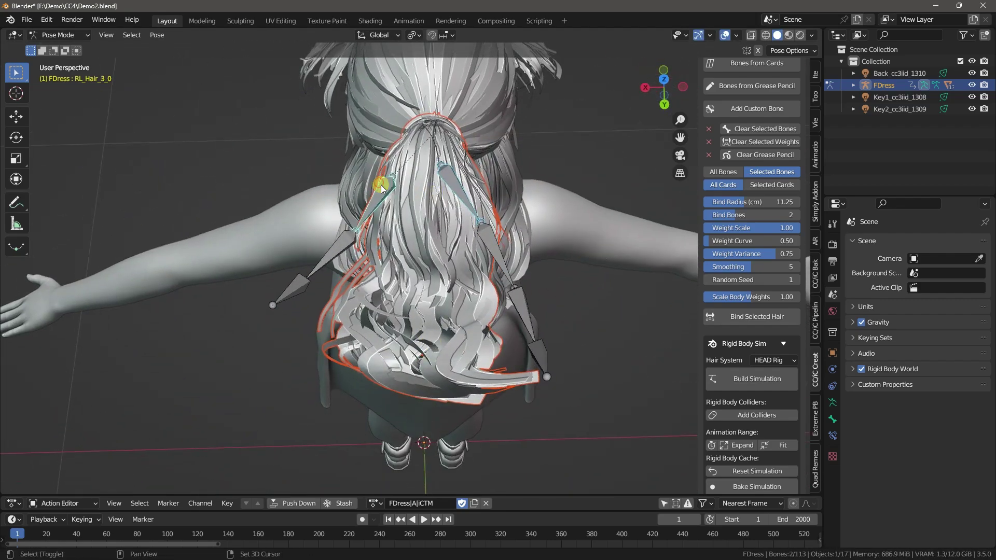
left_click(709, 215)
left_click(744, 318)
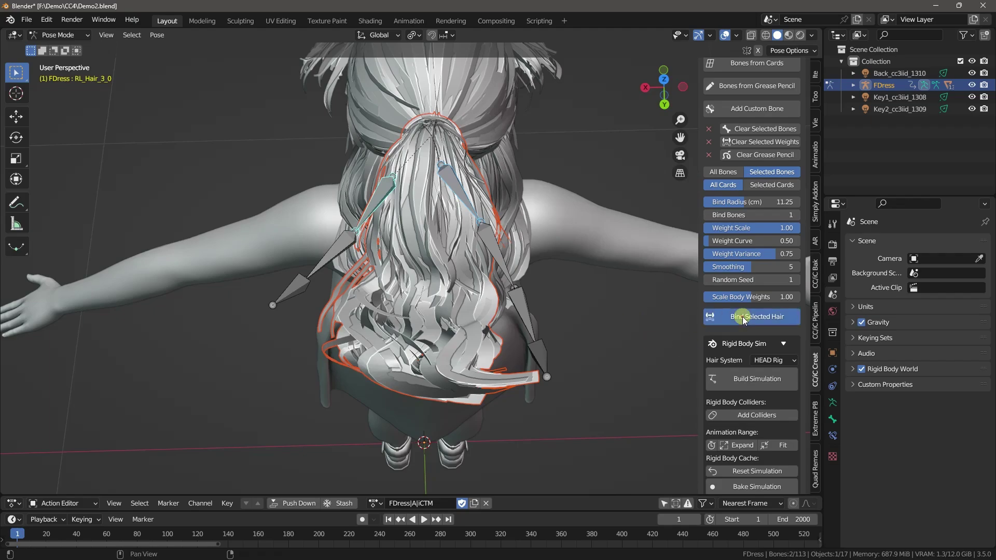
Test-rotate the ponytail bones, set the Weight Variance to 1.00 and rebind the selected hair.
middle_click_drag(493, 295, 736, 281)
key("r")
left_click(608, 226)
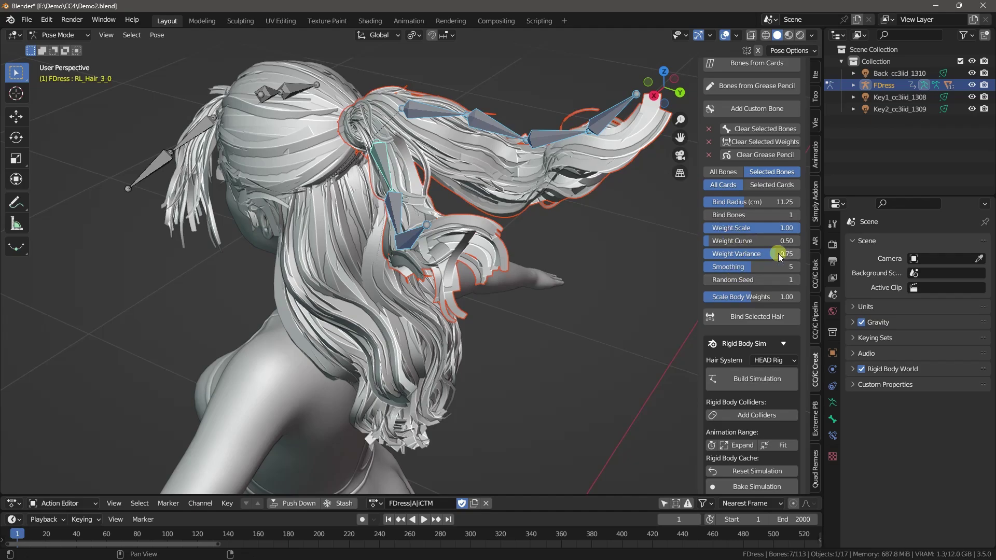
left_click(767, 316)
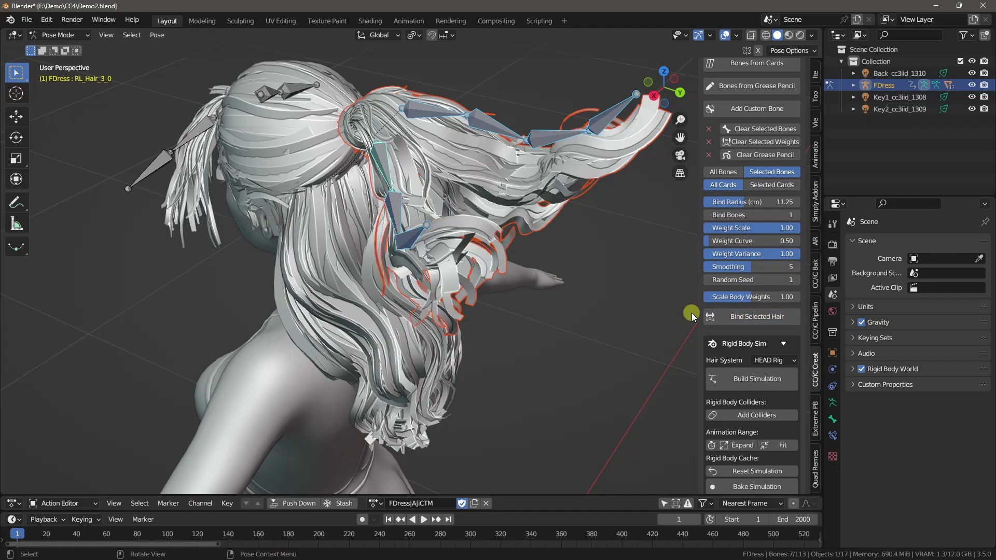
Clear the transforms of the posed ponytail bones.
middle_click_drag(692, 312, 133, 58)
left_click(157, 35)
mouse_move(195, 60)
left_click(329, 78)
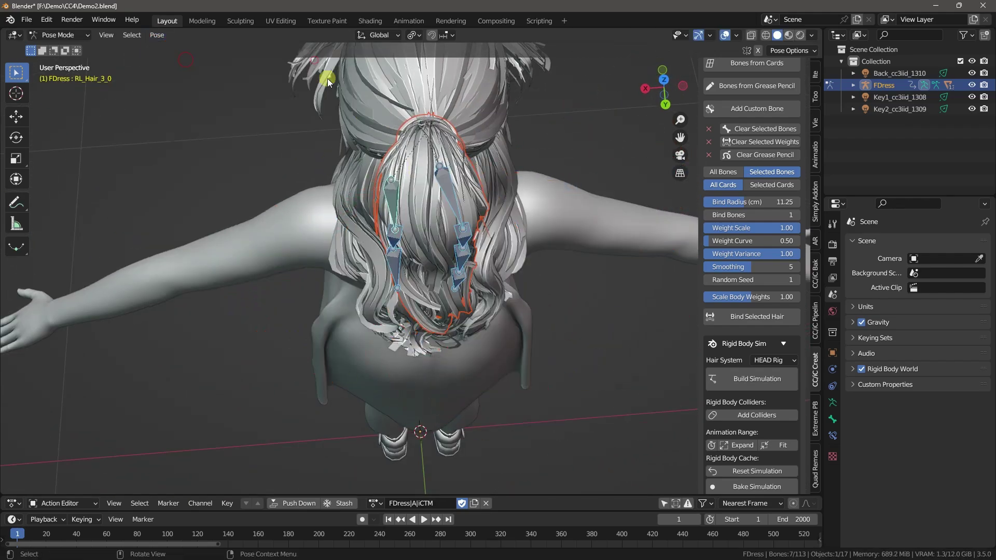
Switch to Object Mode and hide the FDress armature and the ponytail mesh.
middle_click_drag(329, 77, 492, 169)
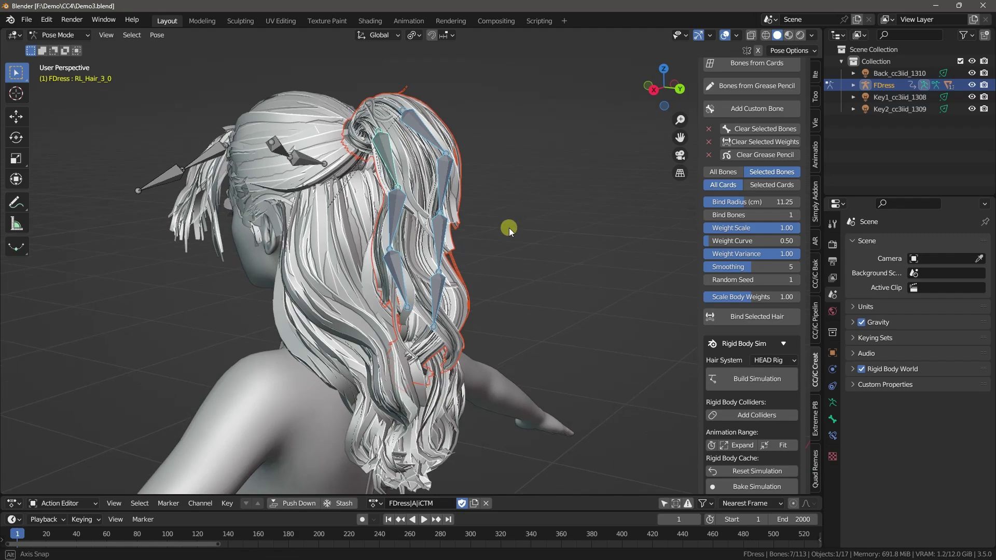
middle_click_drag(509, 228, 322, 245)
left_click(75, 35)
left_click(58, 45)
left_click(340, 260)
left_click(373, 136)
key("h")
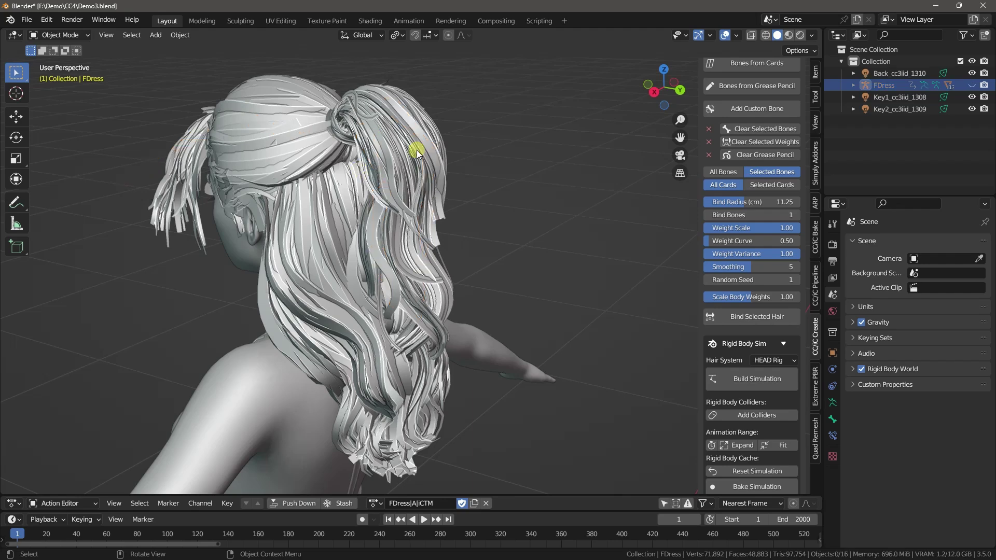
left_click(416, 151)
key("h")
Select the Curly_long_low hair, turn on grease pencil mode and draw a guide stroke down its side.
middle_click_drag(421, 161, 394, 228)
left_click(469, 244)
scroll(755, 165, "up", 5)
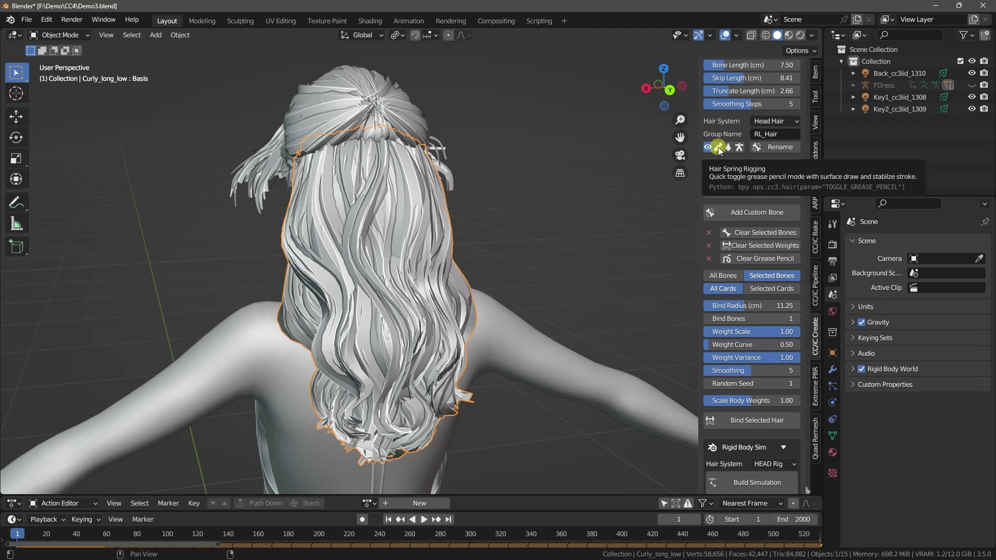
left_click(718, 147)
mouse_move(306, 227)
middle_mouse_down()
mouse_move(345, 227)
mouse_move(444, 194)
middle_mouse_up()
scroll(445, 194, "up", 2)
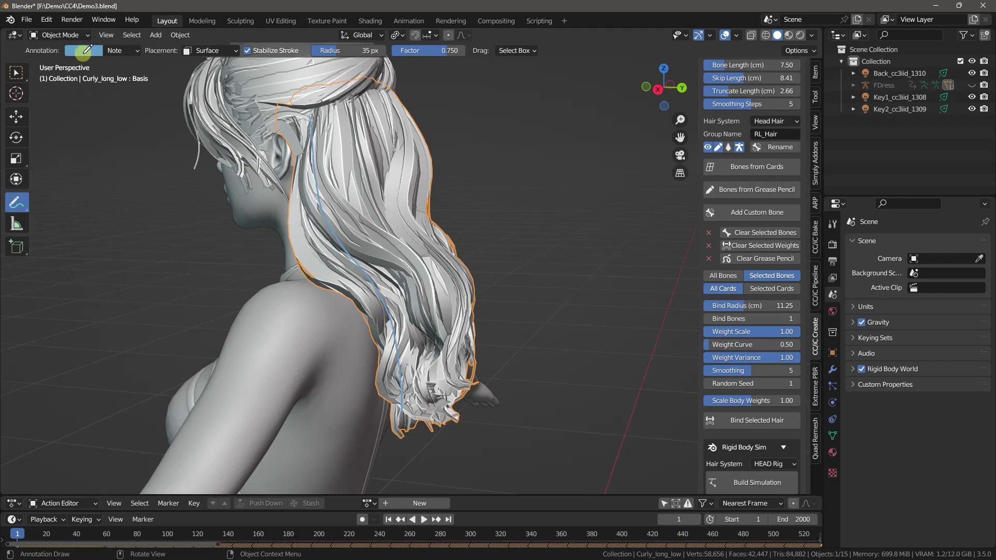
Change the annotation colour to magenta and draw more guide strokes down the other side and the back of the hair.
left_click(83, 51)
left_click(133, 106)
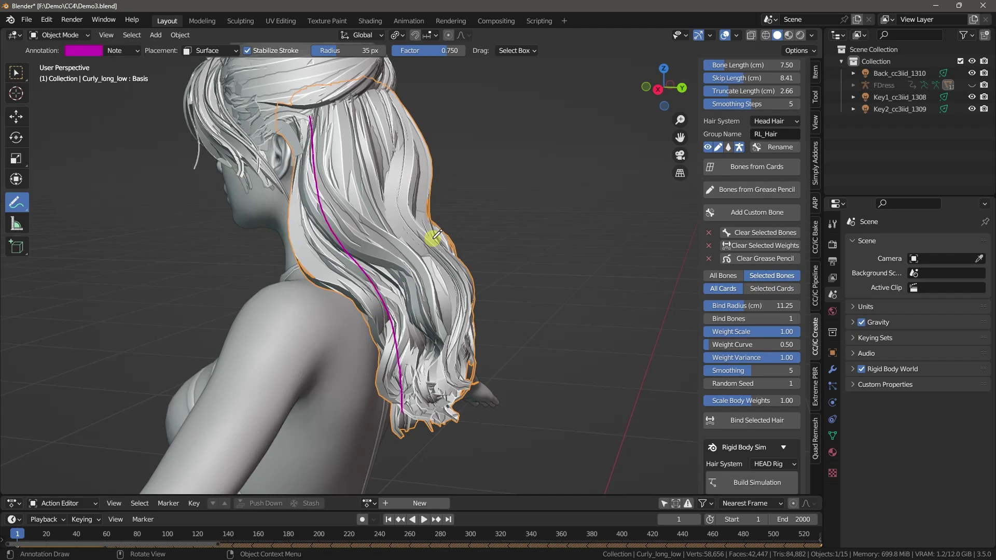
middle_click_drag(433, 238, 499, 190)
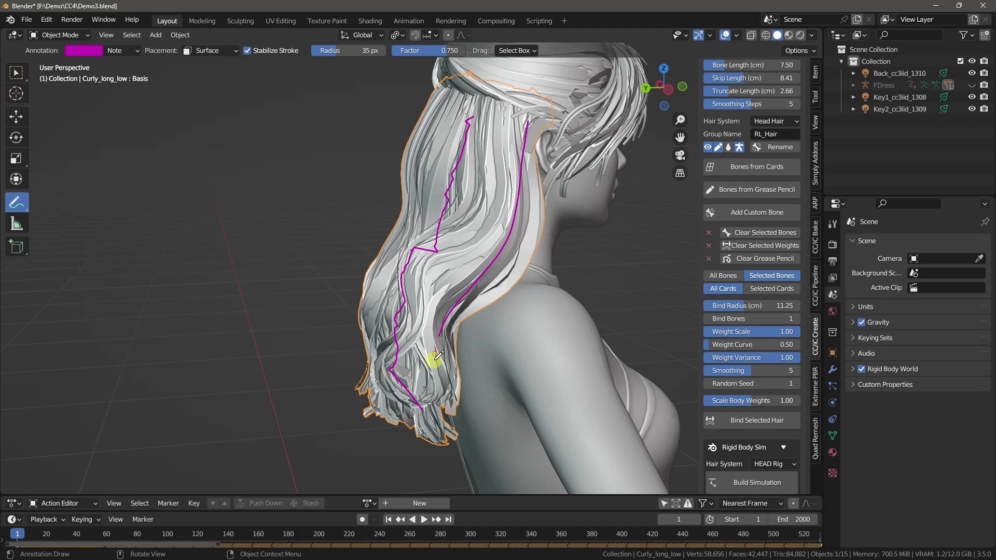
mouse_move(439, 437)
middle_mouse_down()
mouse_move(344, 322)
mouse_move(462, 329)
mouse_move(498, 311)
mouse_move(475, 312)
mouse_move(473, 326)
middle_mouse_up()
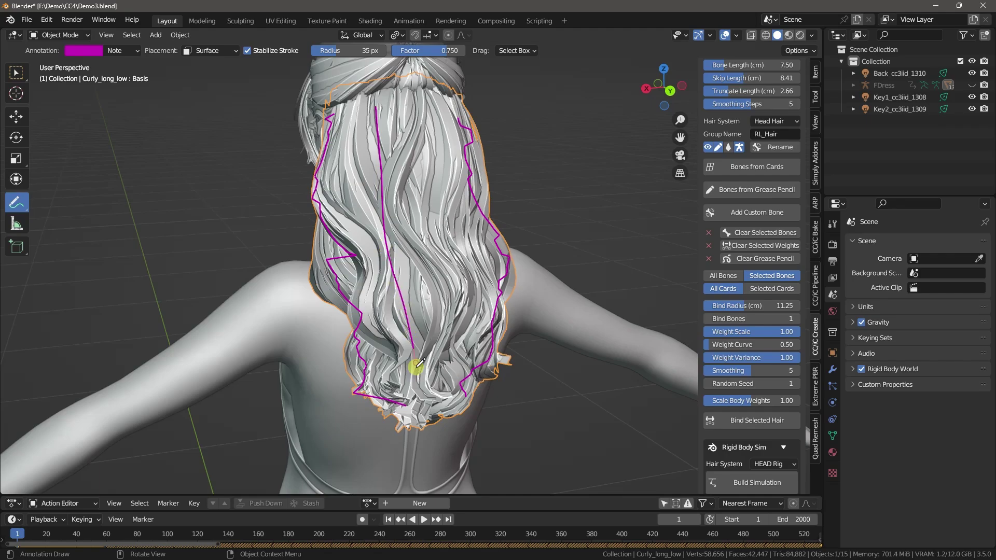
middle_click_drag(419, 420, 396, 329)
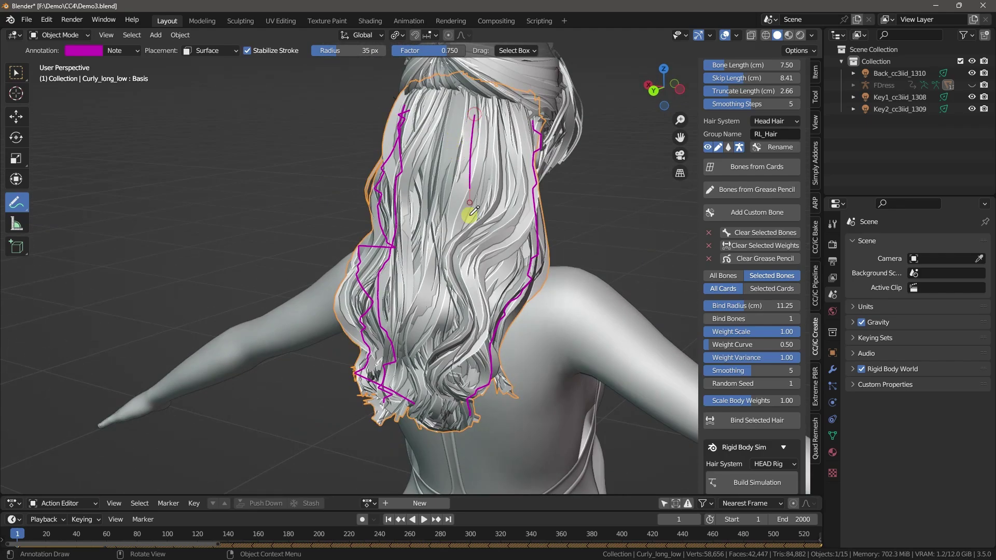
mouse_move(425, 427)
middle_mouse_down()
mouse_move(451, 289)
mouse_move(614, 293)
mouse_move(411, 298)
mouse_move(629, 266)
middle_mouse_up()
Generate bones from the grease pencil strokes and regenerate them with the Skip Length at 0.00 cm.
left_click(761, 190)
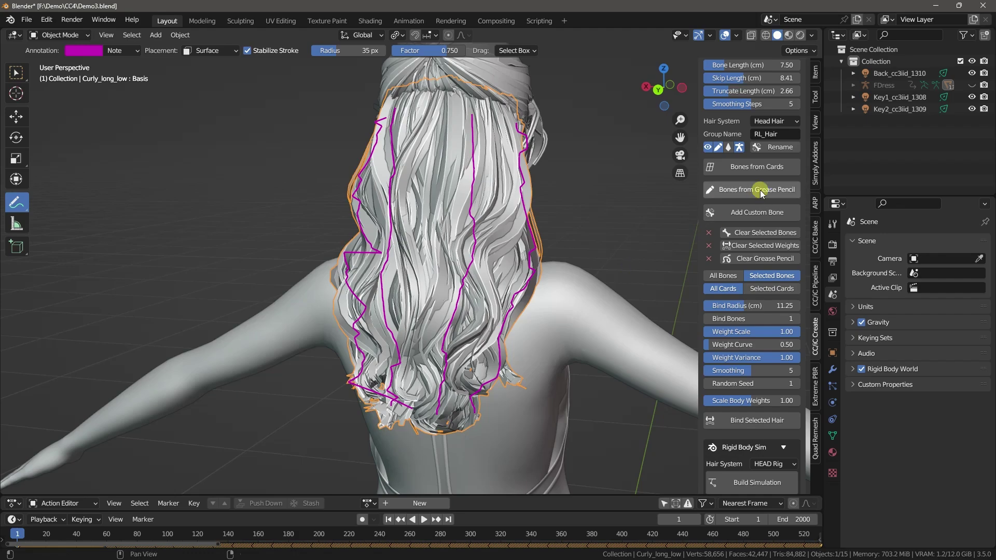
middle_click_drag(672, 201, 674, 137)
left_click_drag(746, 77, 704, 79)
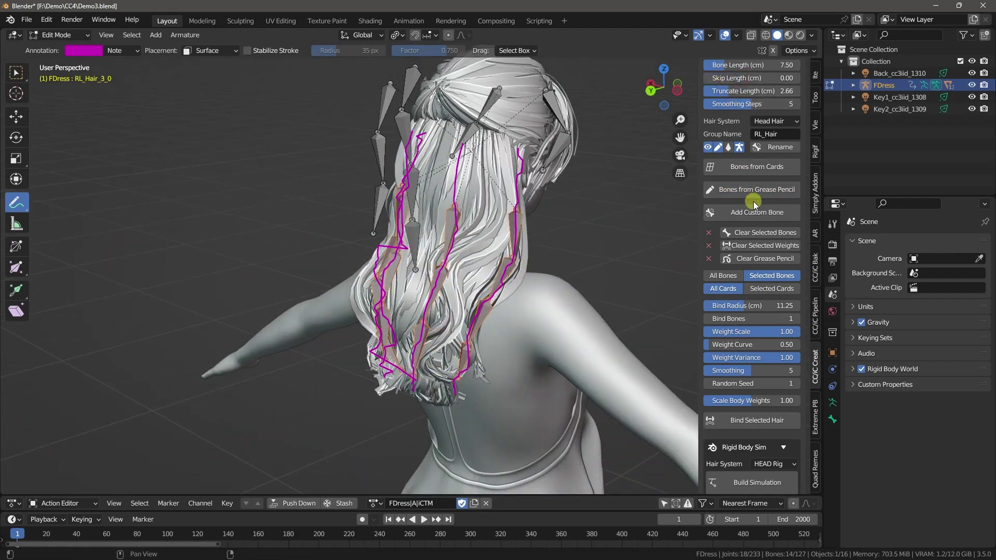
left_click(740, 194)
Set the Truncate Length to 5.57 cm and regenerate the bones from the grease pencil strokes.
mouse_move(675, 189)
middle_mouse_down()
mouse_move(566, 184)
mouse_move(739, 186)
mouse_move(734, 156)
middle_mouse_up()
left_click_drag(778, 90, 786, 91)
left_click(742, 189)
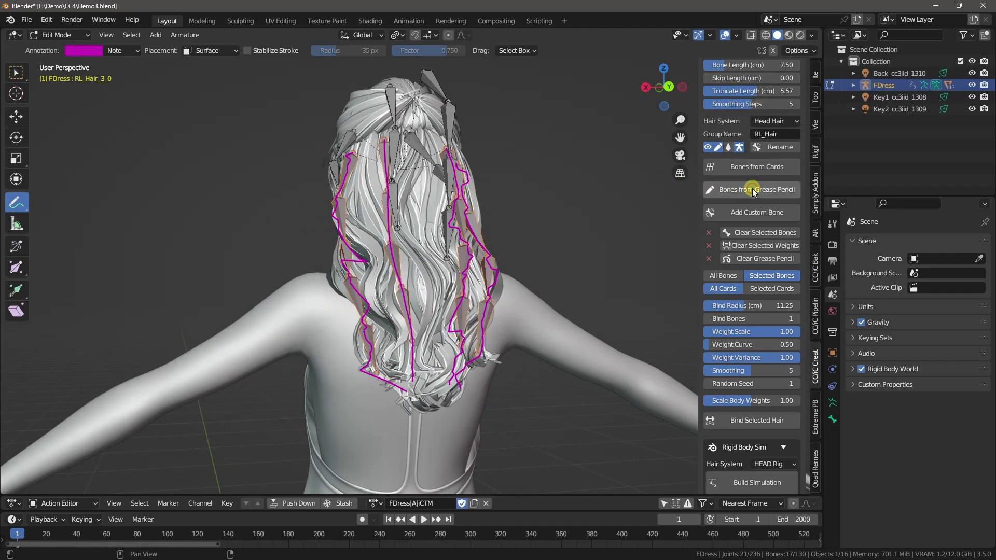
mouse_move(576, 243)
middle_mouse_down()
mouse_move(497, 243)
mouse_move(674, 240)
mouse_move(616, 258)
mouse_move(481, 255)
middle_mouse_up()
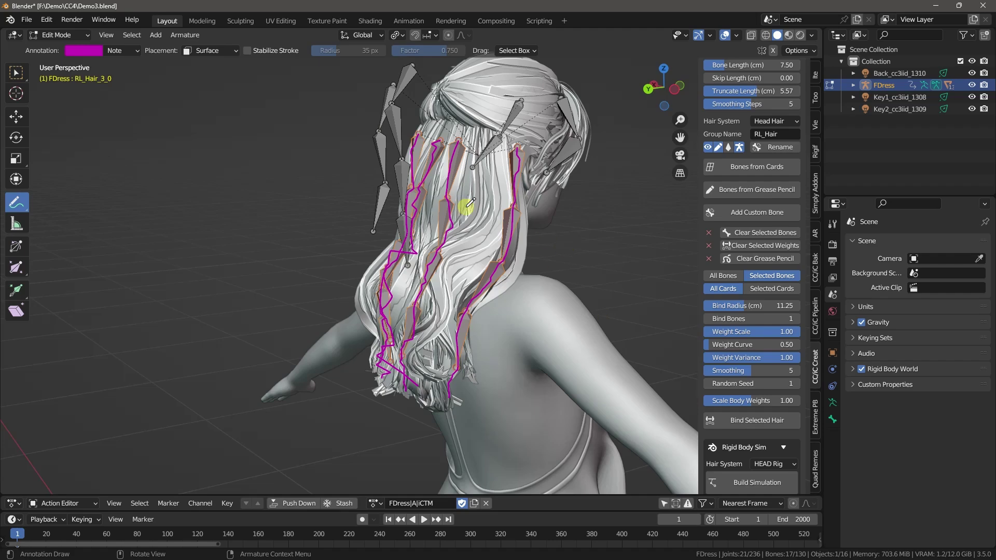
Select the Curly_long_low hair in Object Mode and bind it to the selected bones with Scale Body Weights at 0.30.
left_click(53, 34)
left_click(57, 48)
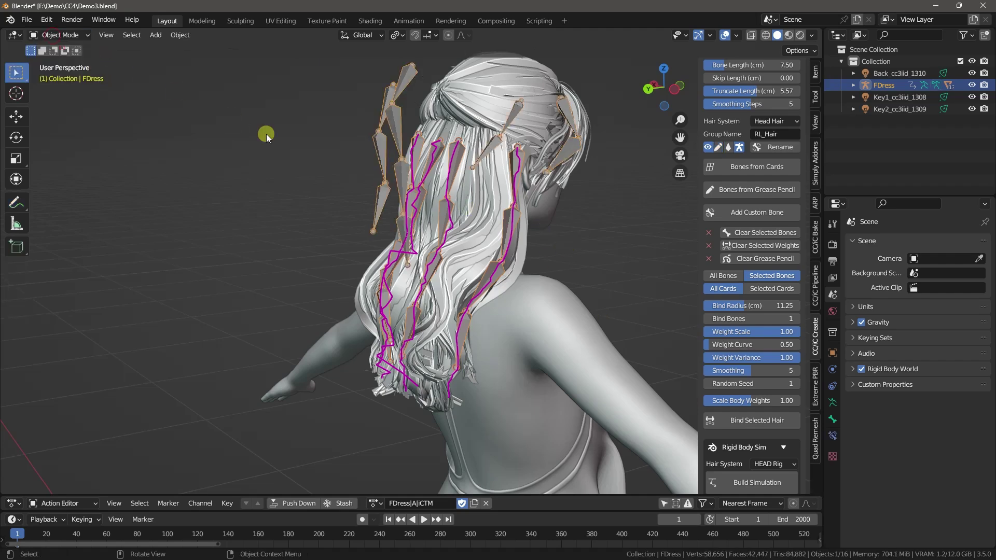
left_click(472, 186)
middle_click_drag(472, 185, 626, 232)
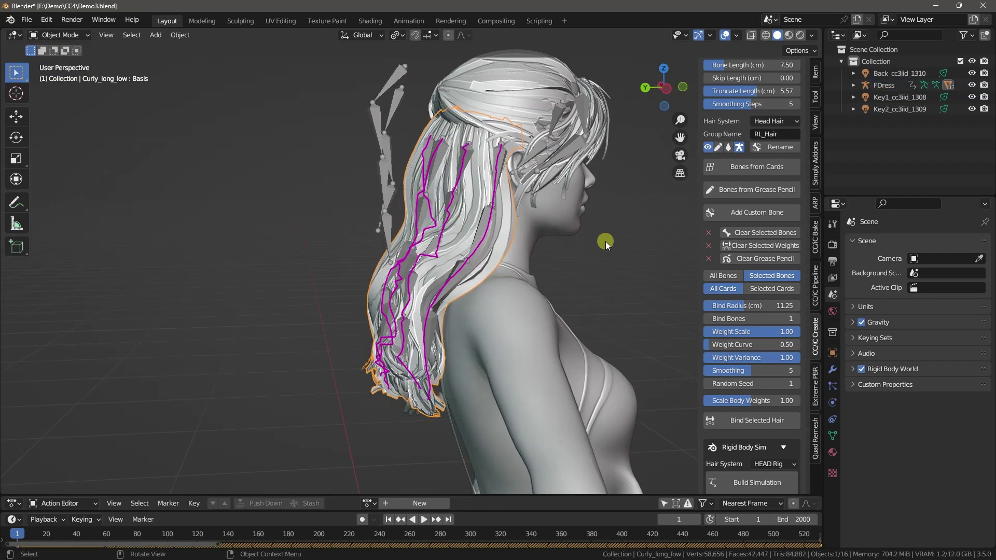
scroll(786, 393, "down", 4)
left_click_drag(752, 317, 468, 329)
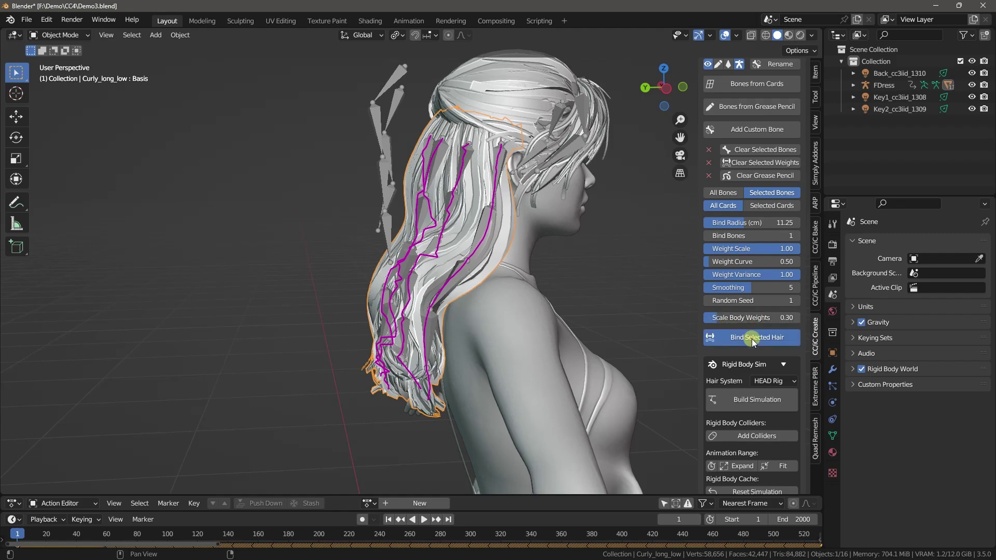
Rotate the back hair bones to test how the hair follows, trying Bind Bones at 2 as well.
key("r")
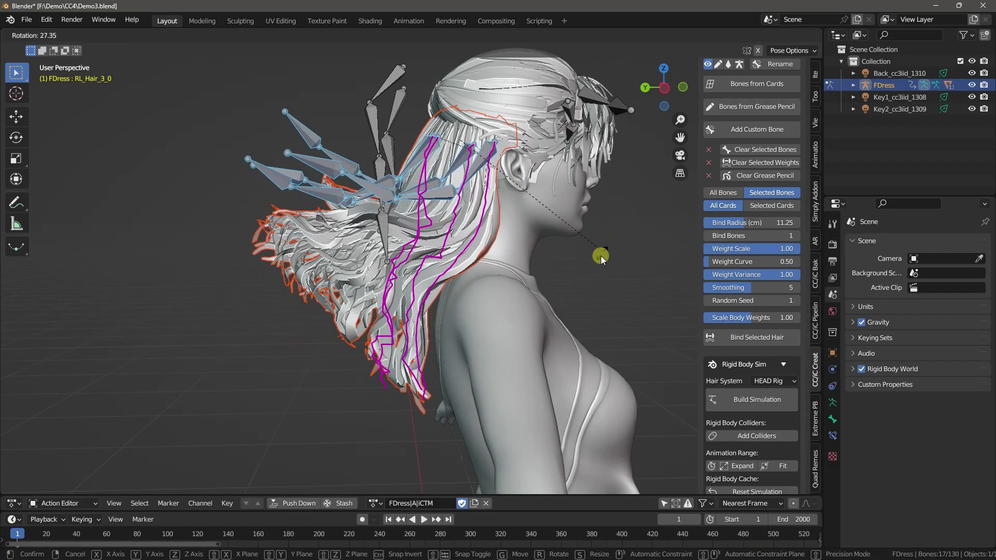
left_click(610, 206)
middle_click_drag(506, 244, 617, 286)
key("r")
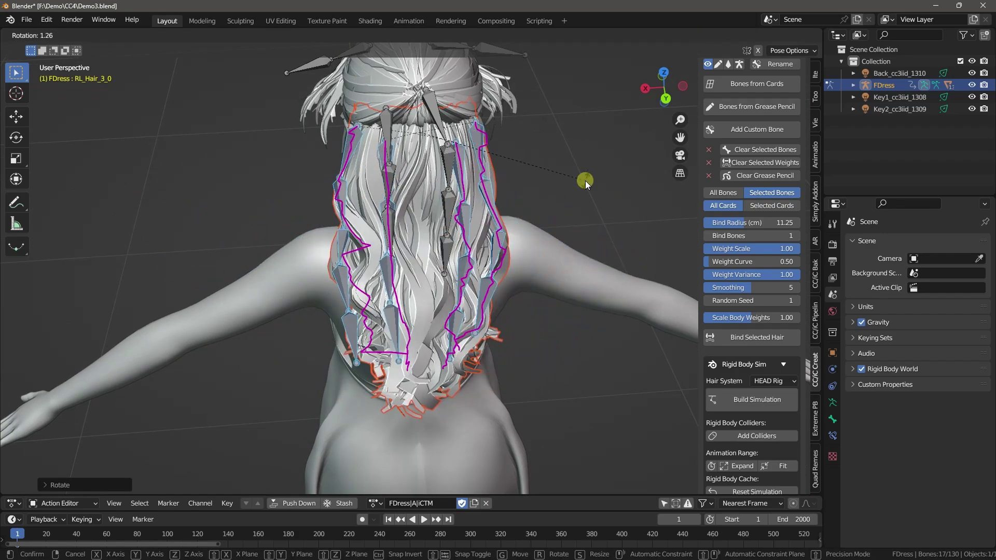
right_click(585, 181)
middle_click_drag(585, 181, 596, 235)
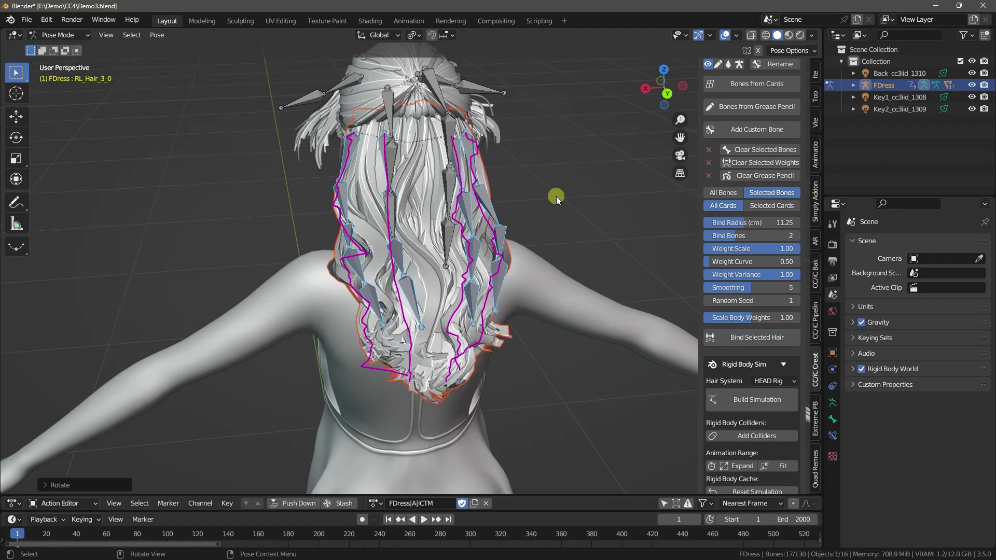
key("r")
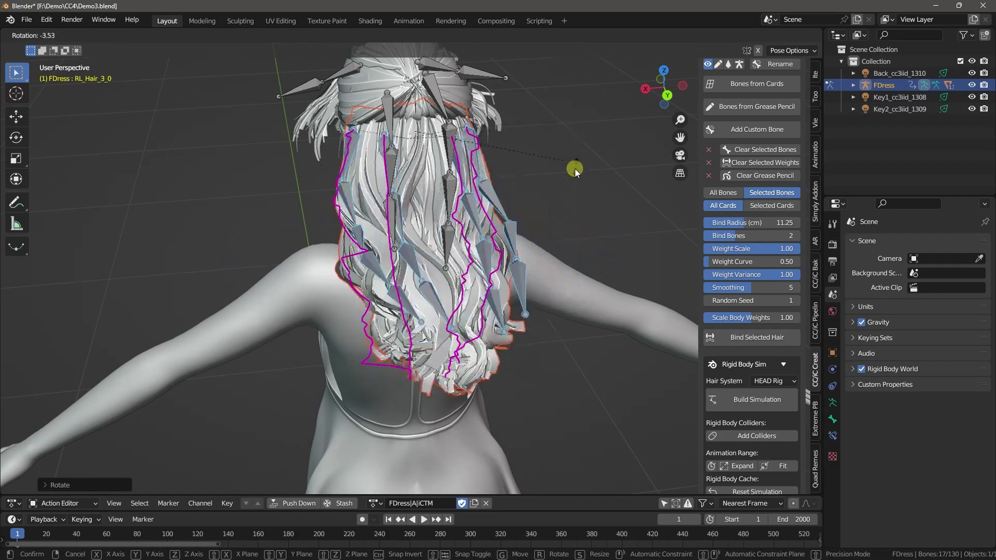
right_click(561, 220)
Set Bind Bones to 1, rebind the back hair and test-rotate its bones.
left_click_drag(749, 236, 739, 236)
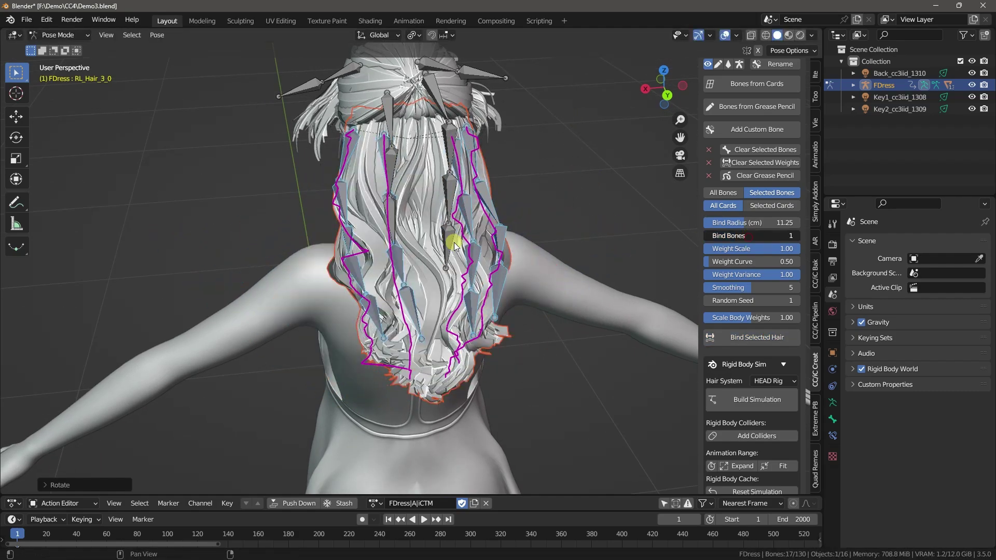
left_click(757, 338)
middle_click_drag(594, 239, 573, 227)
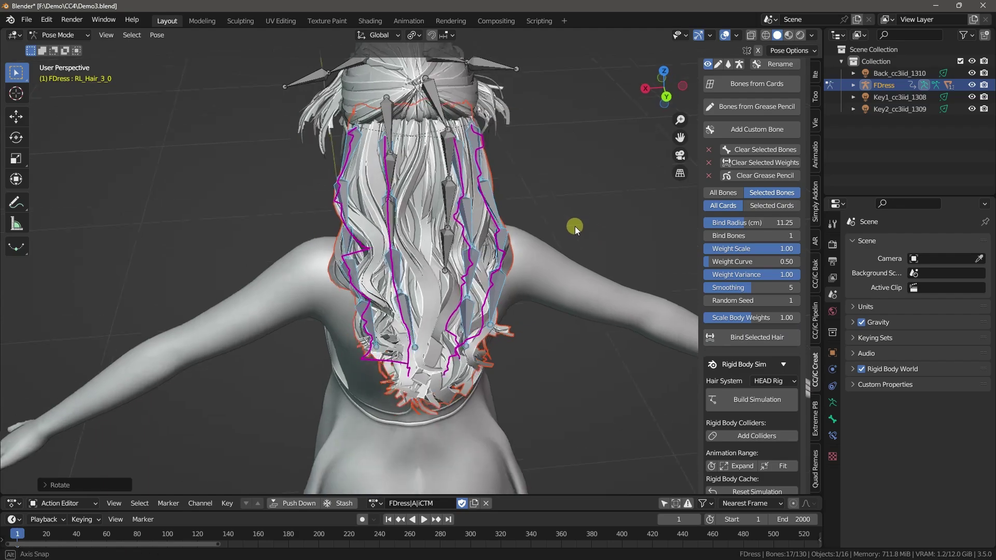
key("r")
right_click(561, 257)
Rotate the root bones of several back hair chains, including both outer ones, to test how the hair follows.
left_click(474, 132)
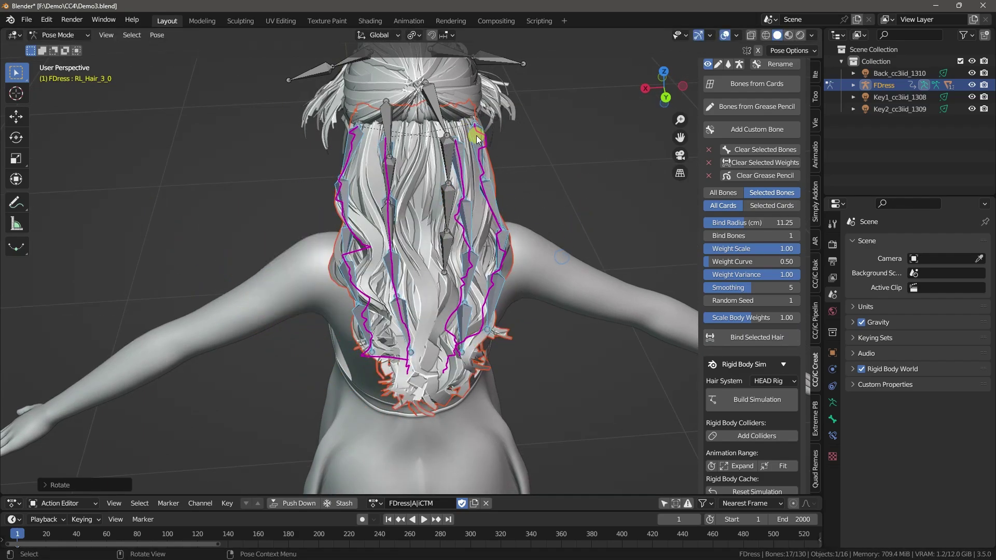
middle_click_drag(473, 132, 604, 239)
key("r")
key("r")
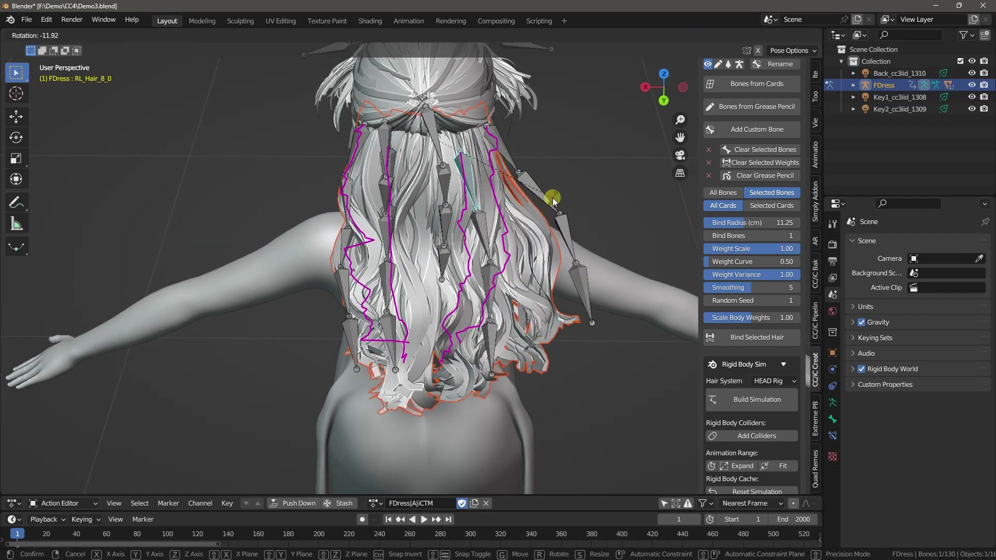
middle_click_drag(324, 148, 342, 157)
left_click(342, 157)
middle_click_drag(443, 140, 429, 138)
key("r")
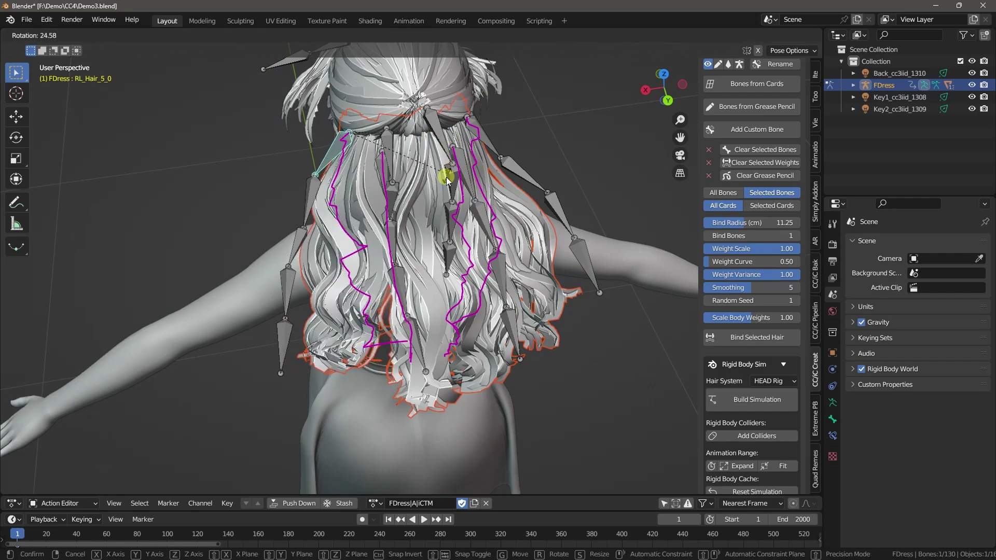
left_click(441, 192)
Rotate the RL_Hair_6_0 bone of an inner back hair chain and check the hair deformation from the side.
left_click(384, 168)
middle_click_drag(384, 168, 462, 156)
key("r")
left_click(678, 303)
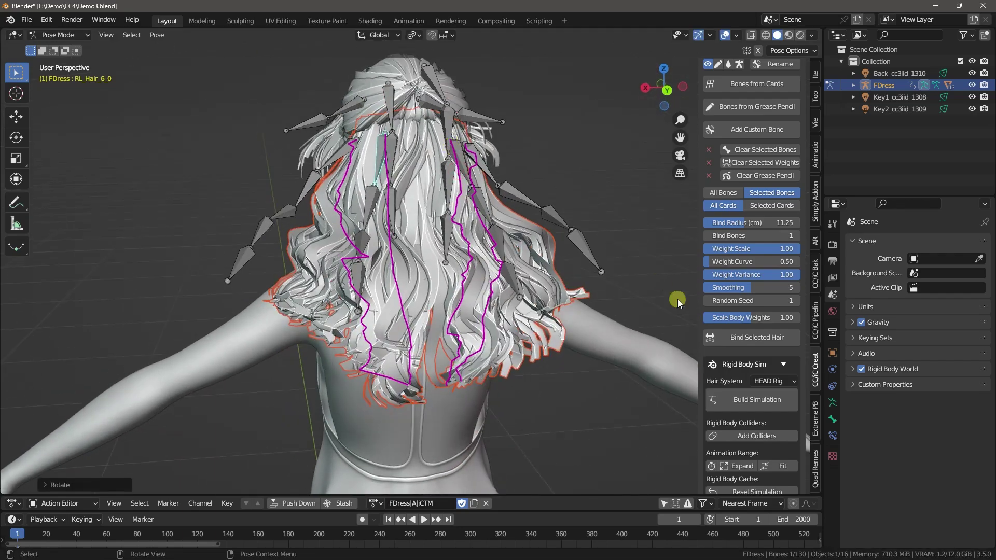
mouse_move(525, 262)
middle_mouse_down()
mouse_move(608, 188)
mouse_move(562, 237)
mouse_move(680, 234)
mouse_move(638, 252)
mouse_move(467, 260)
mouse_move(530, 269)
middle_mouse_up()
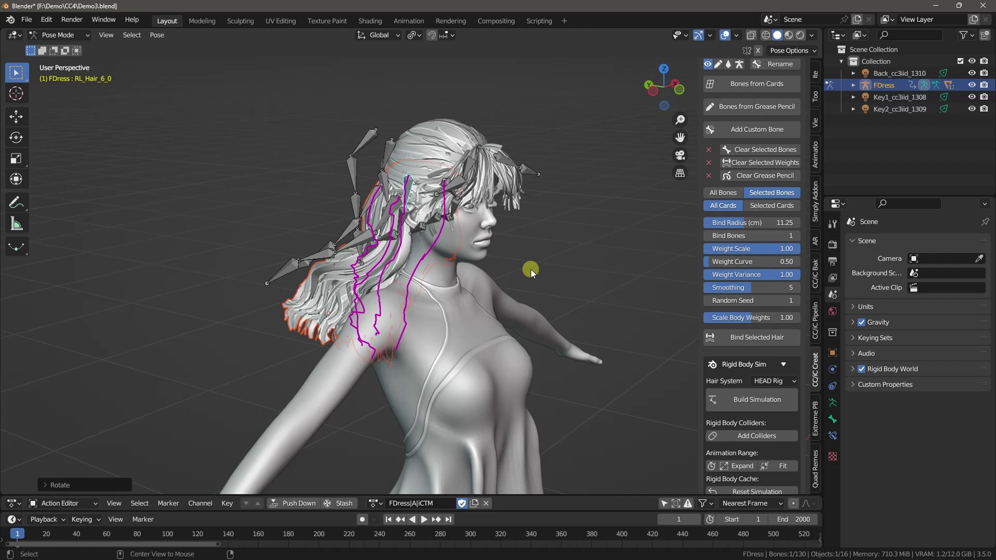
Clear all pose transforms of the hair bones and switch the FDress armature to Object Mode.
key("l")
middle_click_drag(445, 207, 392, 198)
left_click(158, 37)
mouse_move(182, 61)
left_click(309, 62)
left_click(67, 51)
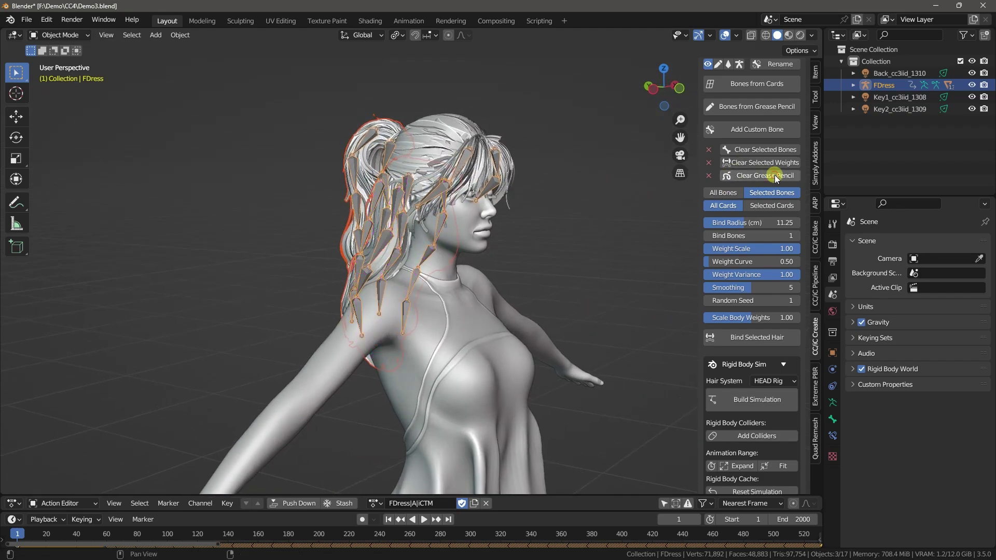
Build the rigid body simulation for the HEAD Rig hair system and play the animation.
middle_click_drag(597, 228, 546, 266)
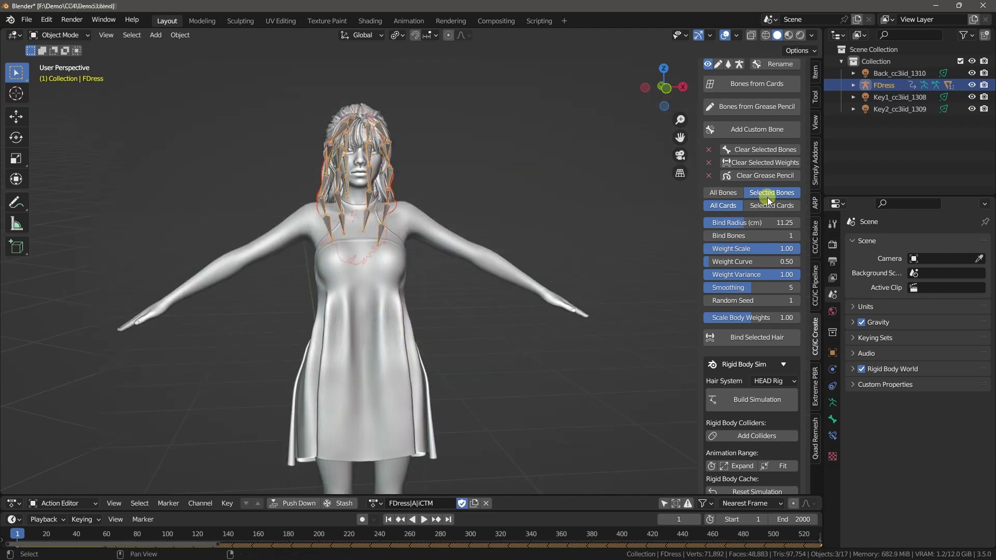
scroll(767, 197, "down", 4)
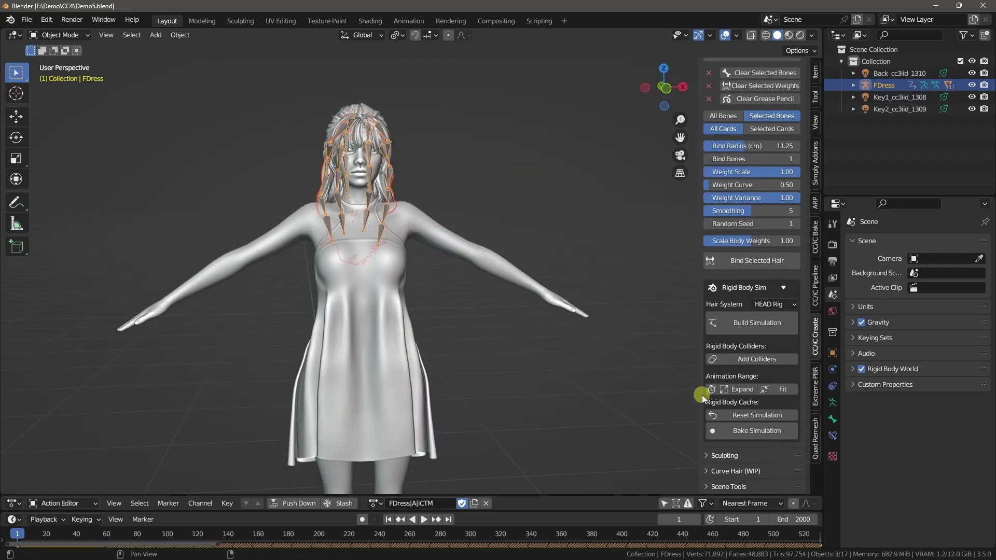
left_click(729, 322)
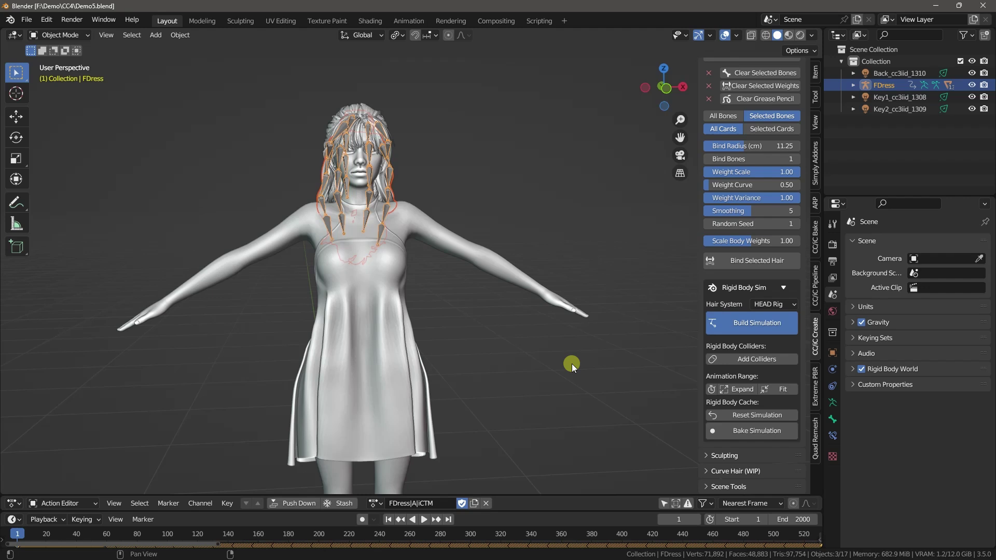
scroll(728, 327, "down", 4)
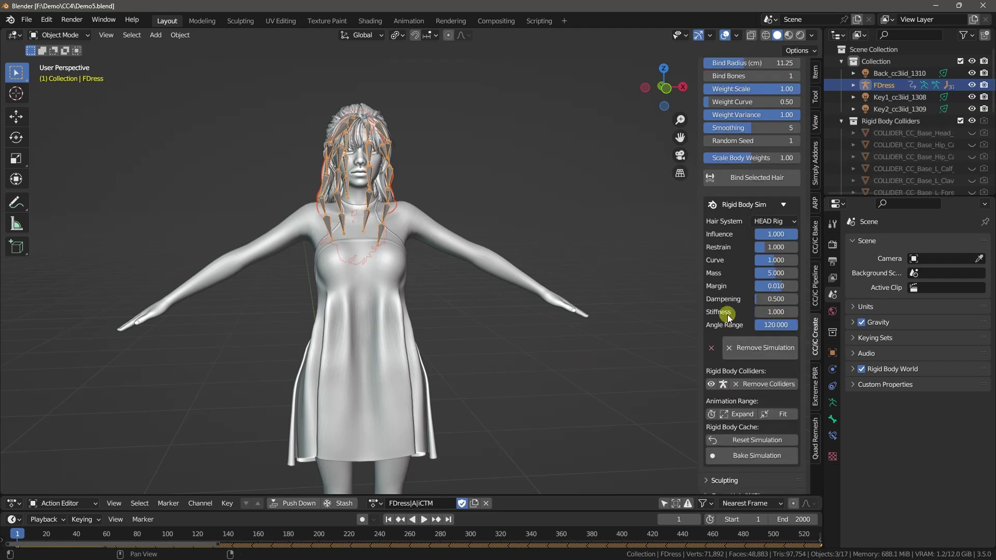
scroll(728, 317, "down", 1)
left_click(418, 519)
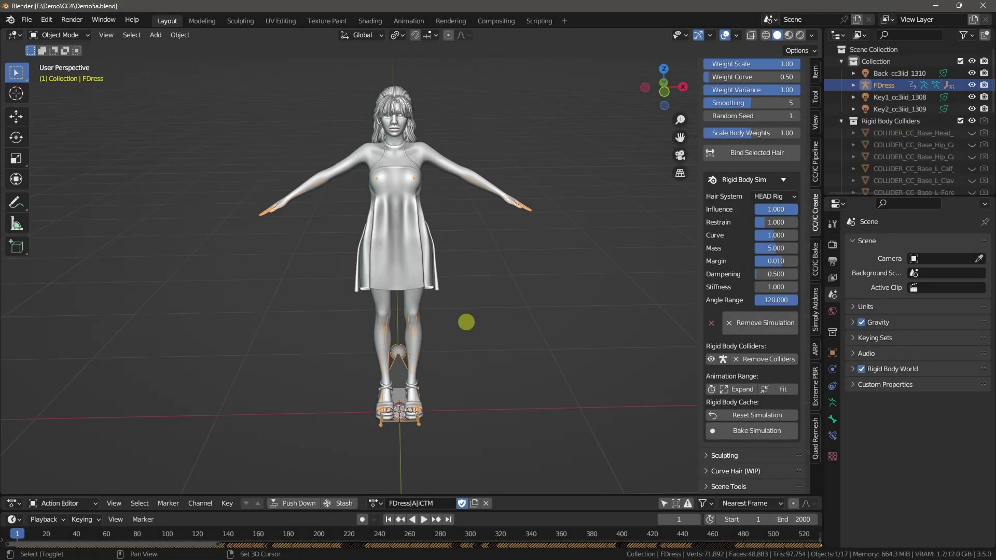
Add a Wind force field to the scene at the character's feet.
key("shift+a")
mouse_move(466, 330)
left_click(600, 343)
scroll(519, 342, "down", 4)
middle_click_drag(490, 341, 375, 339)
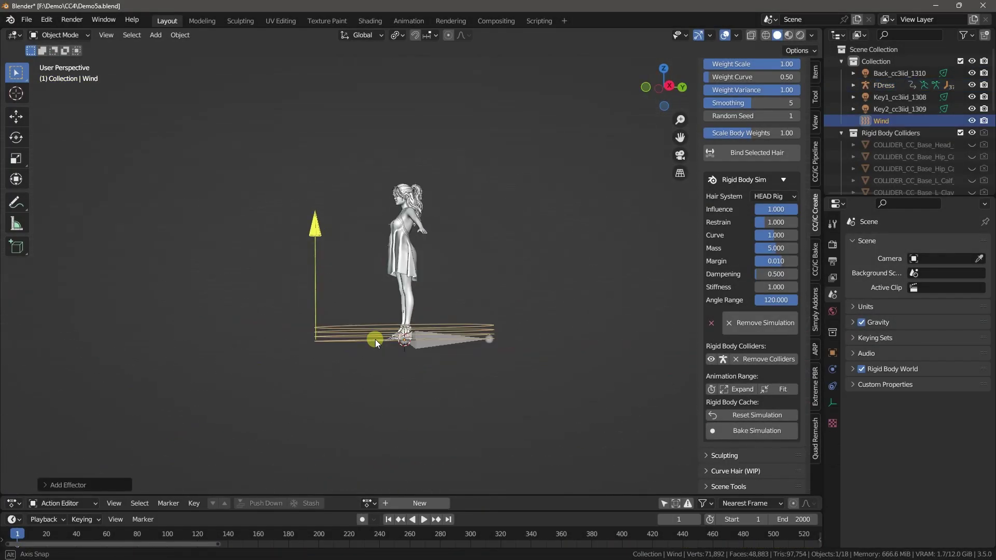
Rotate the wind field to blow diagonally at the character and move it to about X -1.12 m, Y -1.13 m, Z 0.98 m.
key("r")
left_click(464, 404)
key("g")
left_click(319, 319)
key("KP_7")
key("r")
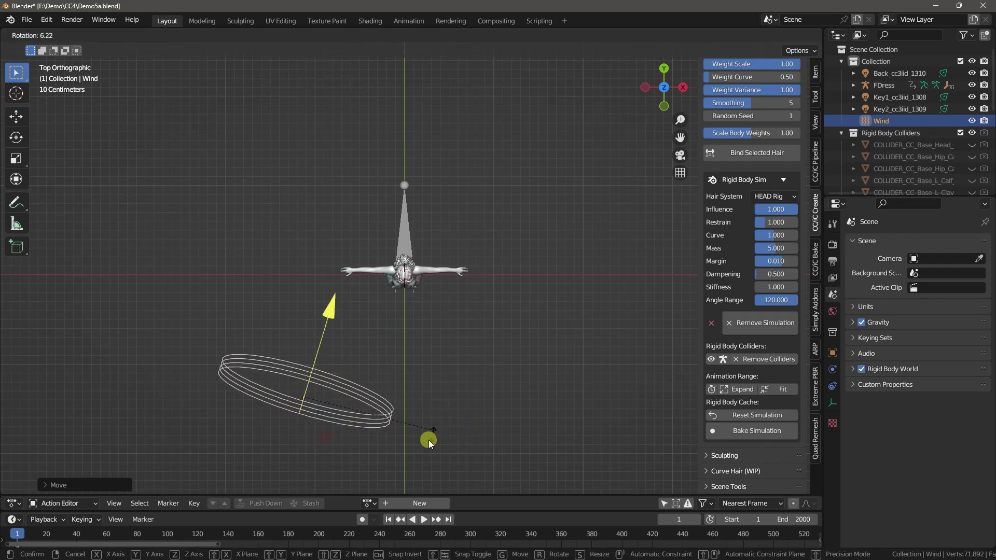
left_click(367, 452)
middle_click_drag(367, 451, 444, 314)
scroll(408, 323, "up", 3)
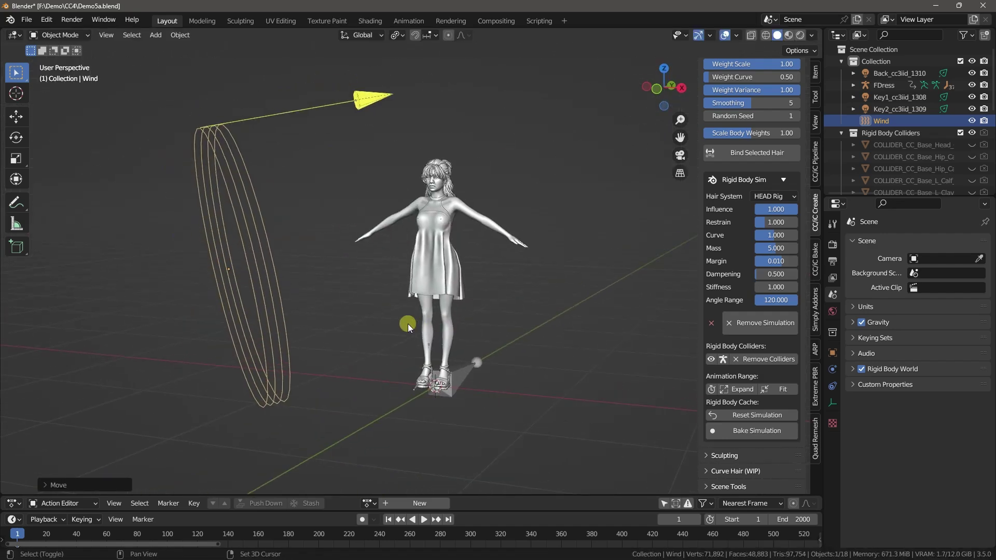
Set the wind field's Strength to 5000 and its Z scale to 0.001.
left_click(831, 384)
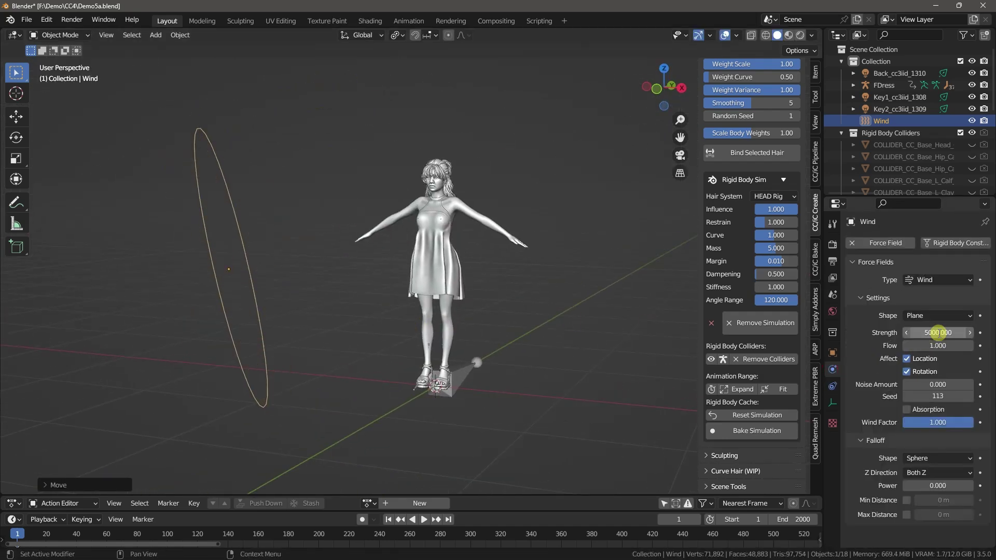
left_click(815, 72)
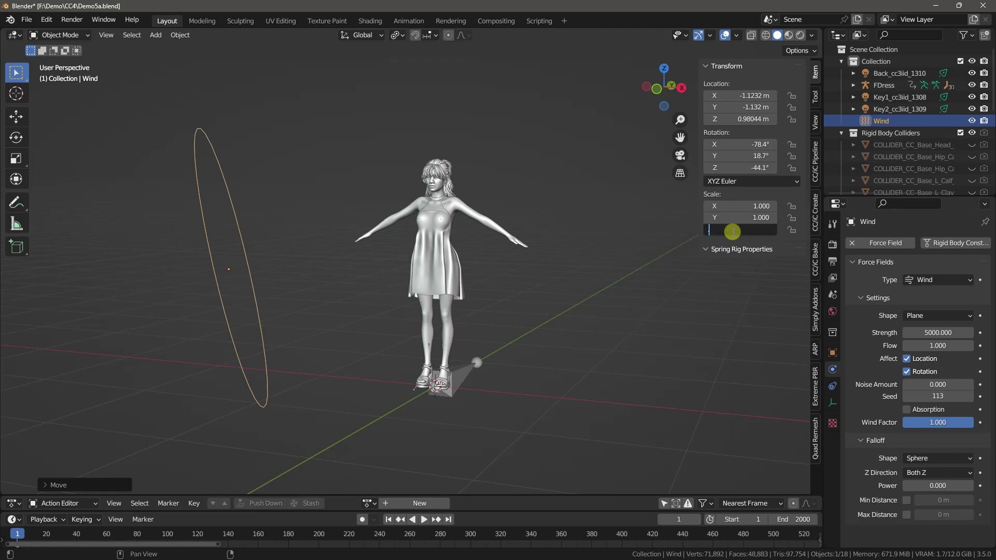
middle_click_drag(506, 268, 634, 334)
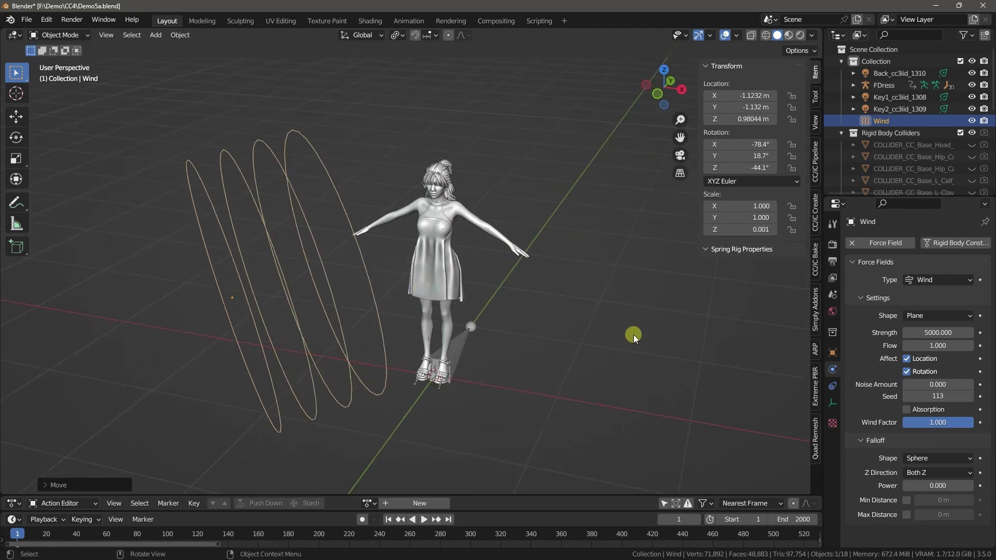
Keyframe the wind Strength at frame 1 and display its curve in a Graph Editor in the Animation workspace.
key("i")
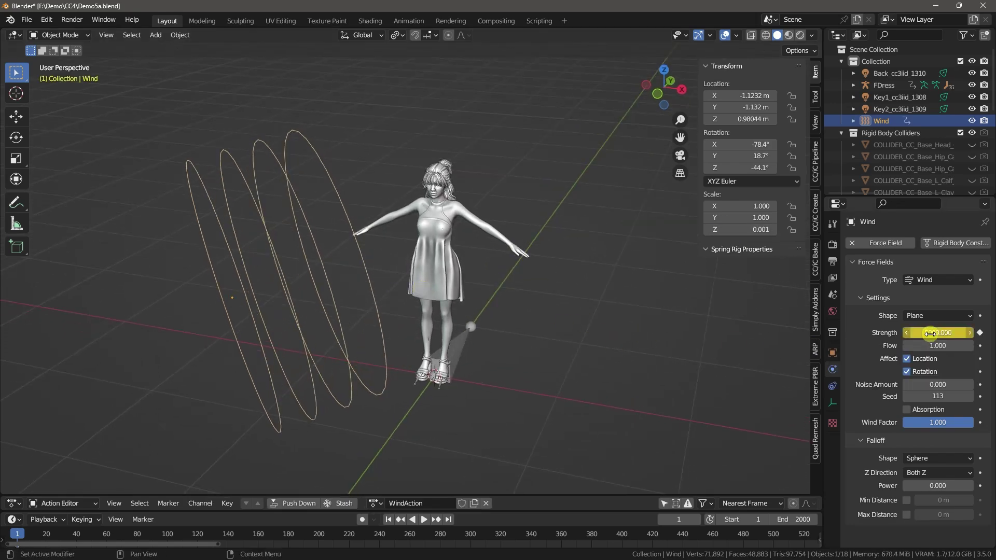
left_click(410, 21)
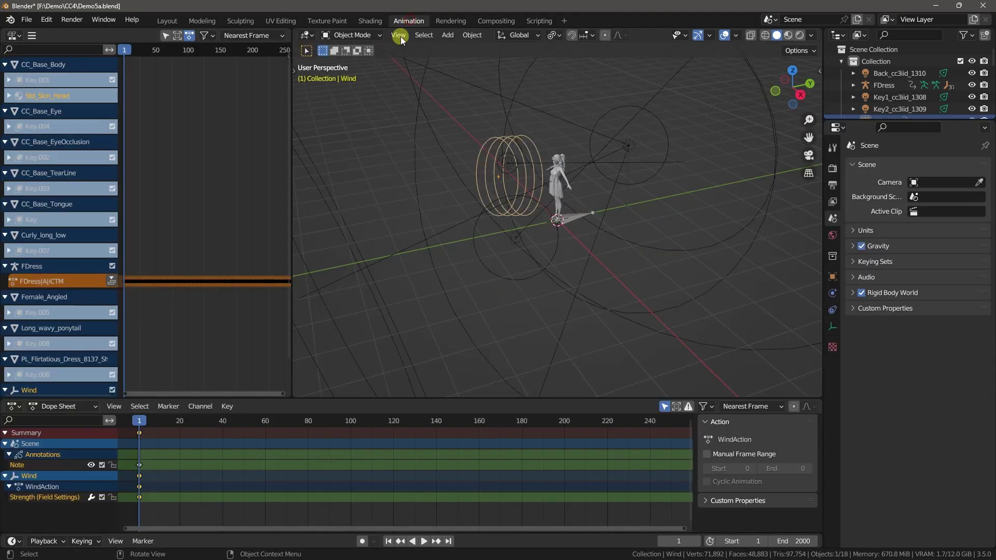
left_click(303, 35)
left_click(459, 93)
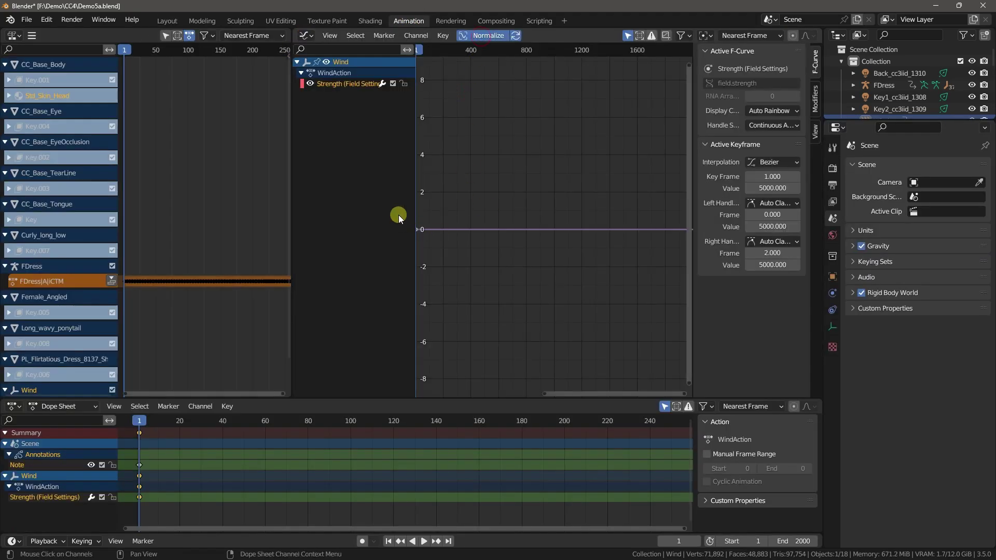
left_click_drag(437, 249, 494, 212)
left_click(359, 84)
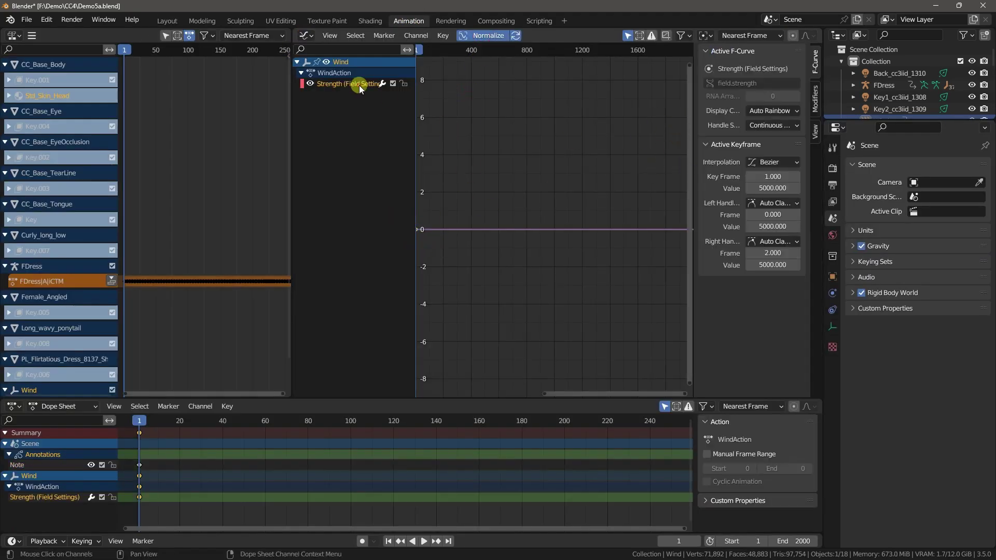
Add a Noise modifier to the wind Strength curve with Strength 5000 and Scale 20.
left_click(815, 98)
left_click(721, 53)
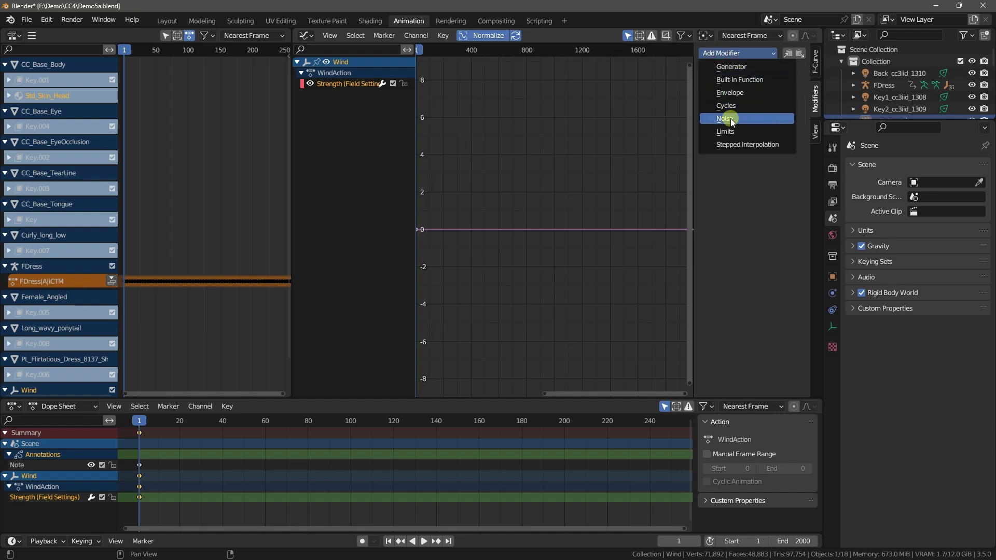
left_click(774, 120)
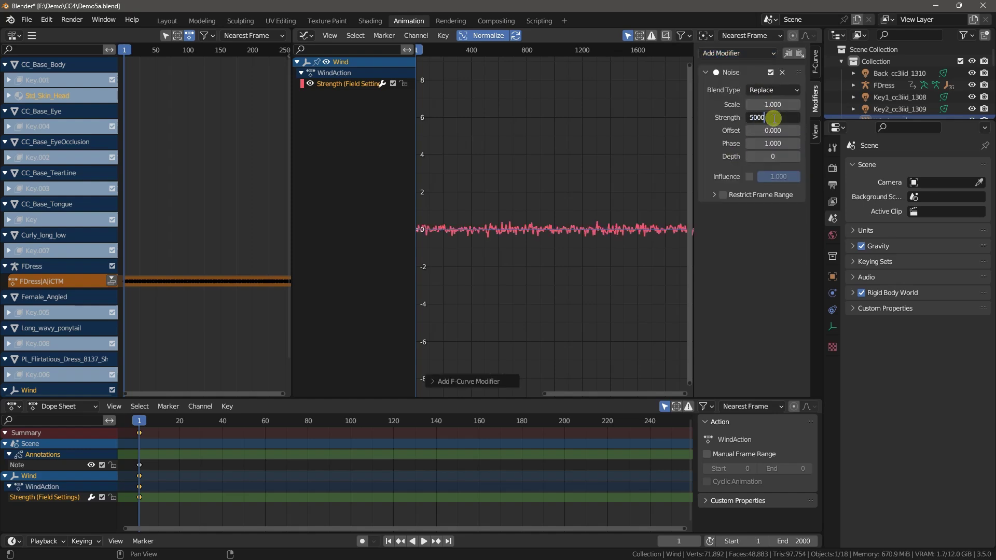
key("Return")
left_click(769, 106)
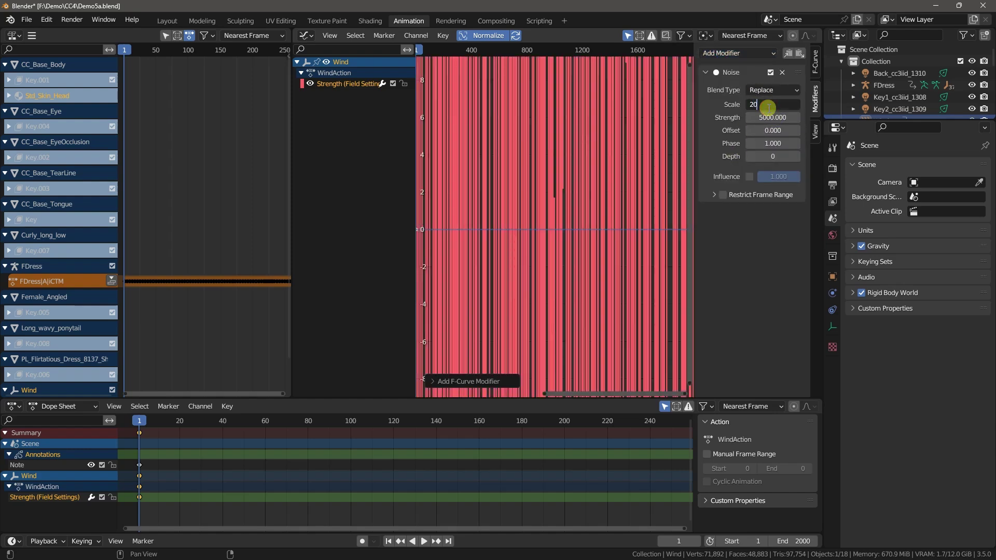
type("20")
key("Return")
Return to the Layout workspace, play the animation and examine close up how the wind moves the Long_wavy_ponytail hair.
left_click(167, 20)
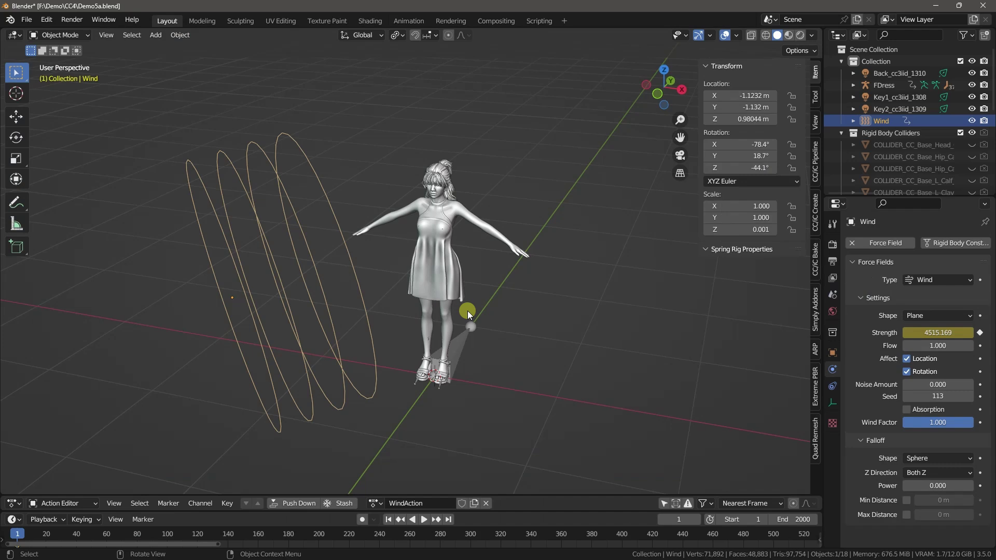
left_click(427, 386)
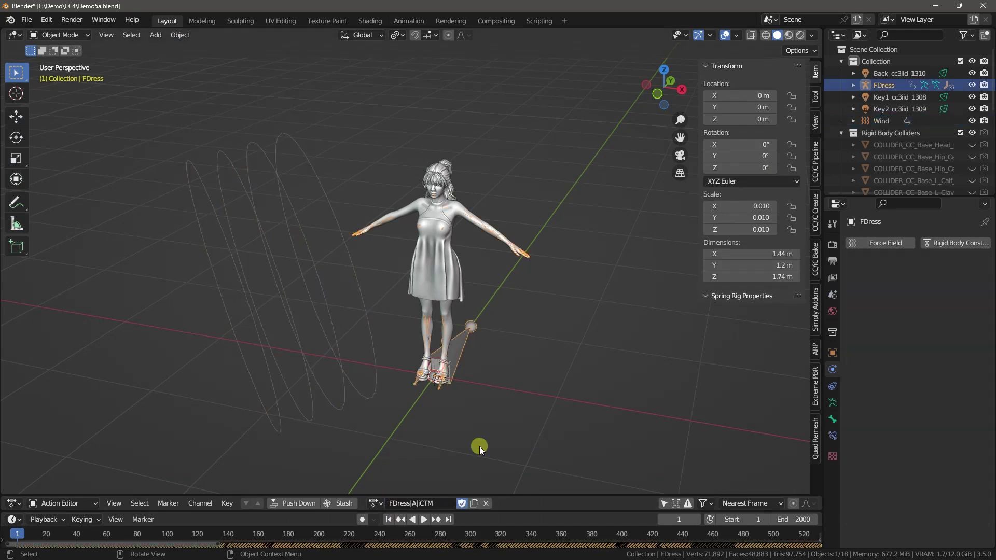
left_click(353, 265)
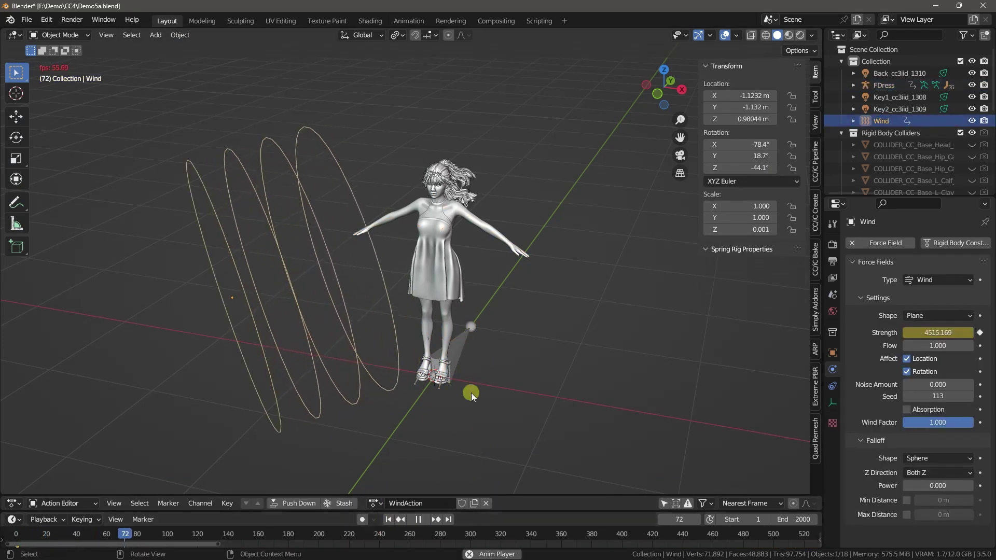
left_click(458, 176)
key("KP_Decimal")
scroll(457, 197, "down", 3)
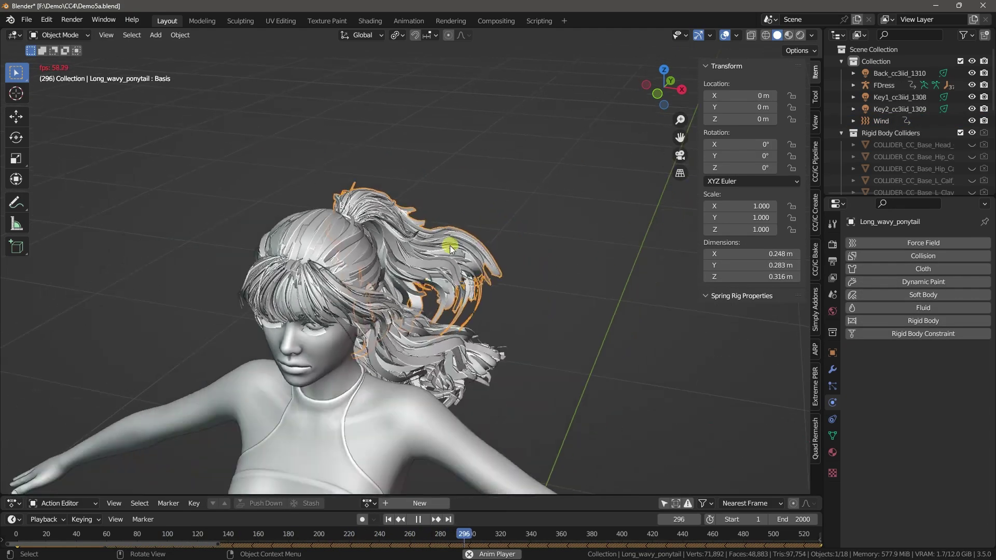
middle_click_drag(457, 312, 420, 290)
middle_click_drag(436, 290, 525, 318, "shift")
scroll(452, 301, "down", 1)
scroll(525, 316, "up", 2)
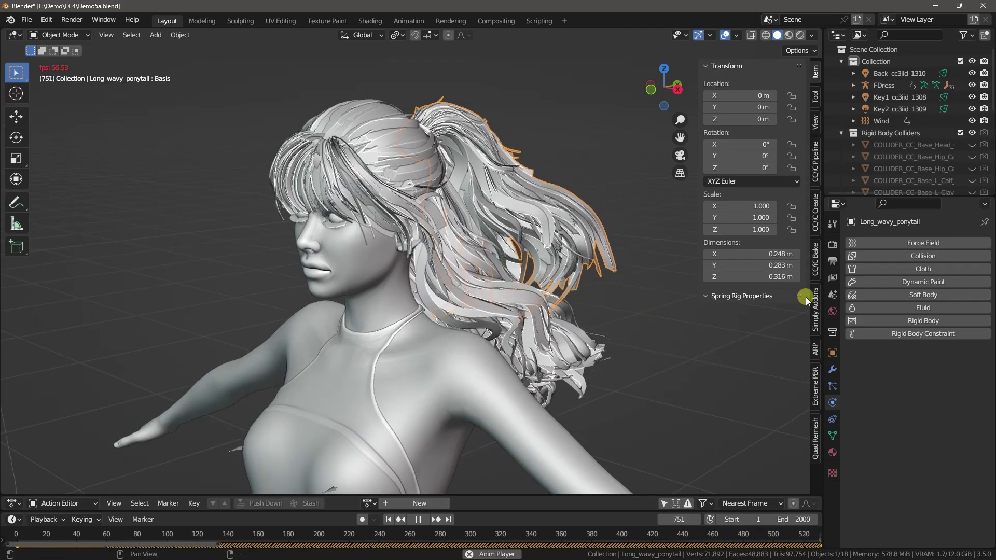
Lower the rigid body simulation's Influence to 0.000 and raise it back to 1.000 to compare the hair motion.
left_click(814, 223)
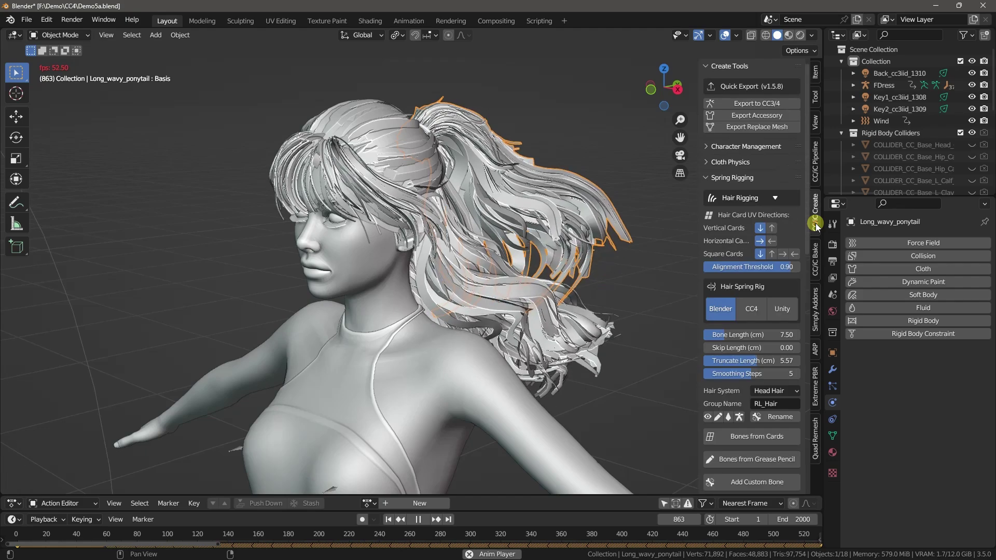
scroll(752, 293, "down", 10)
scroll(752, 295, "down", 5)
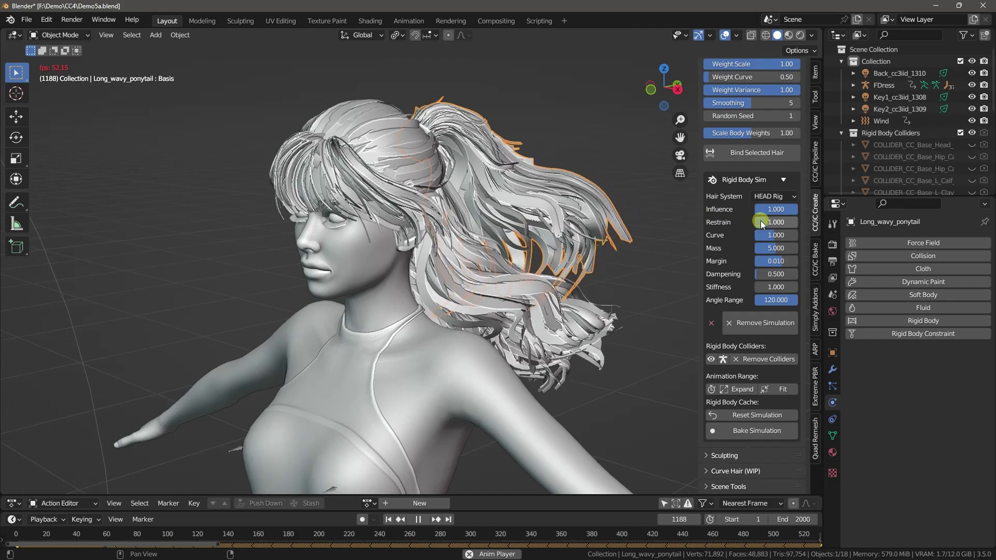
left_click_drag(796, 209, 757, 210)
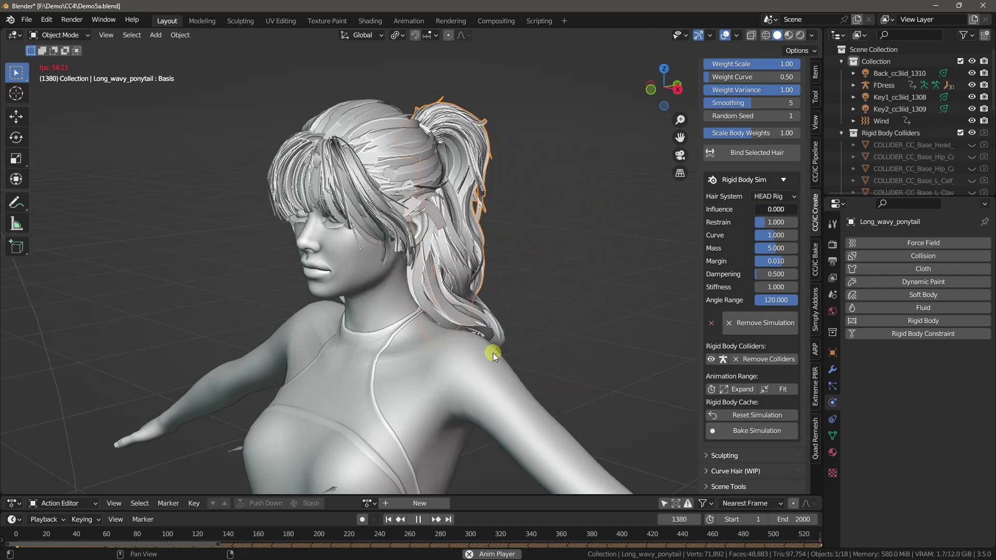
left_click_drag(493, 352, 566, 349)
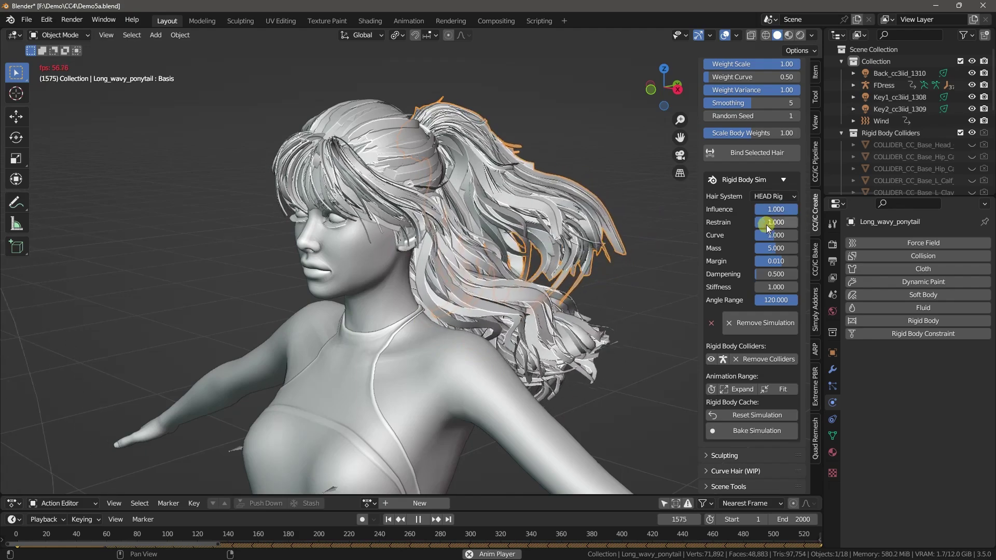
Set the rigid body simulation's Restrain to 0.000 while the animation plays.
left_click_drag(766, 225, 482, 226)
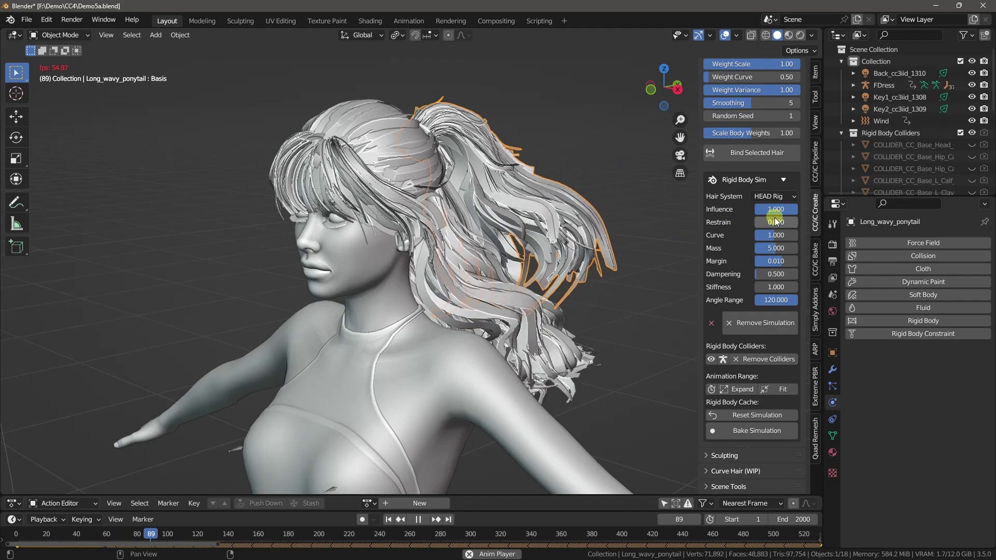
left_click_drag(773, 222, 512, 228)
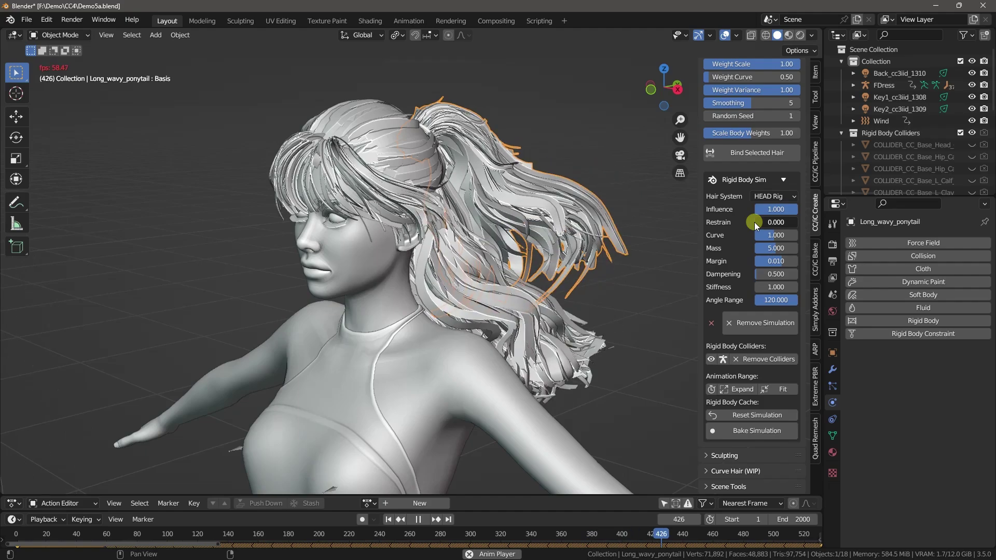
Set the rigid body simulation's Restrain to 1.000 and Curve to 0.125, and replay the animation from the first frame.
type("1")
key("Return")
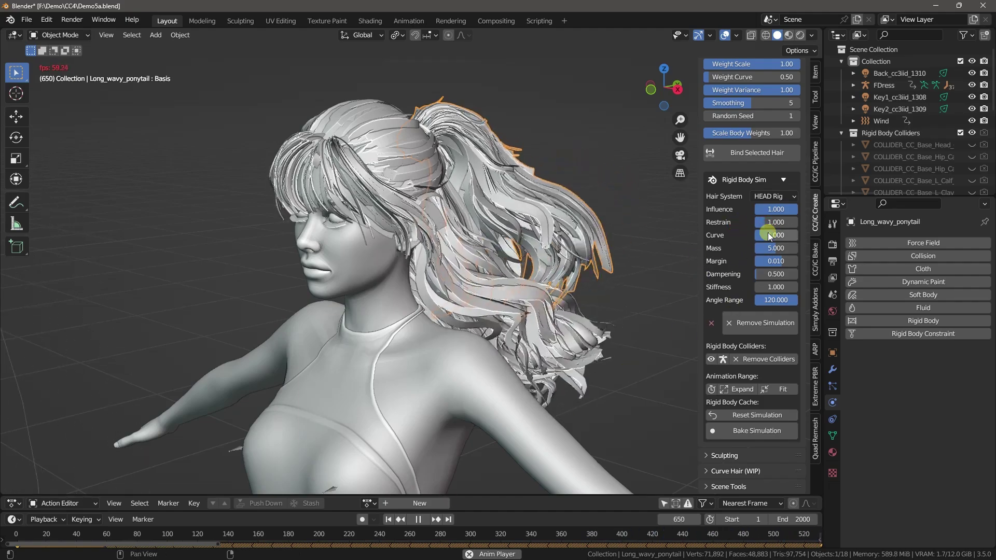
mouse_move(768, 232)
left_mouse_down()
mouse_move(782, 236)
mouse_move(511, 240)
mouse_move(754, 235)
left_mouse_up()
left_click(418, 519)
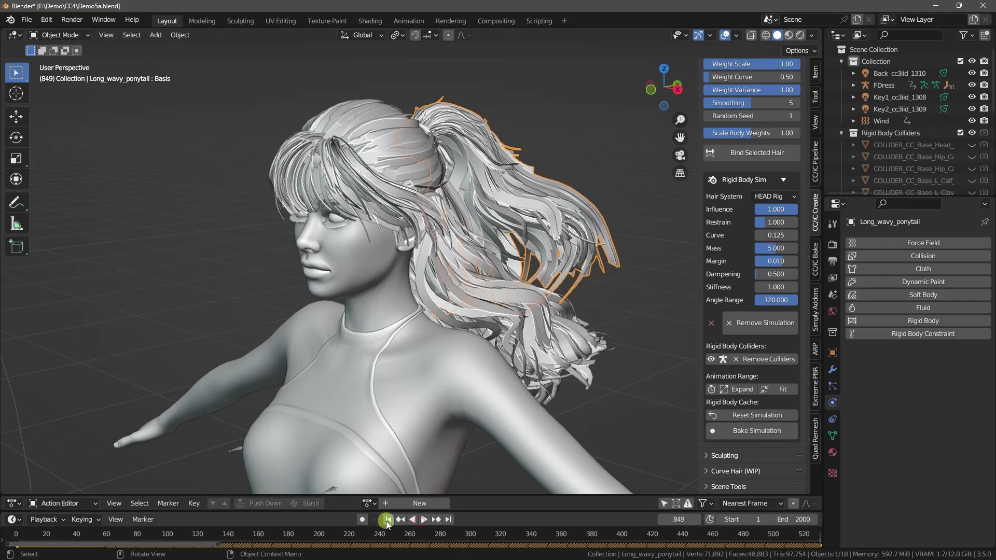
left_click(388, 519)
left_click(421, 519)
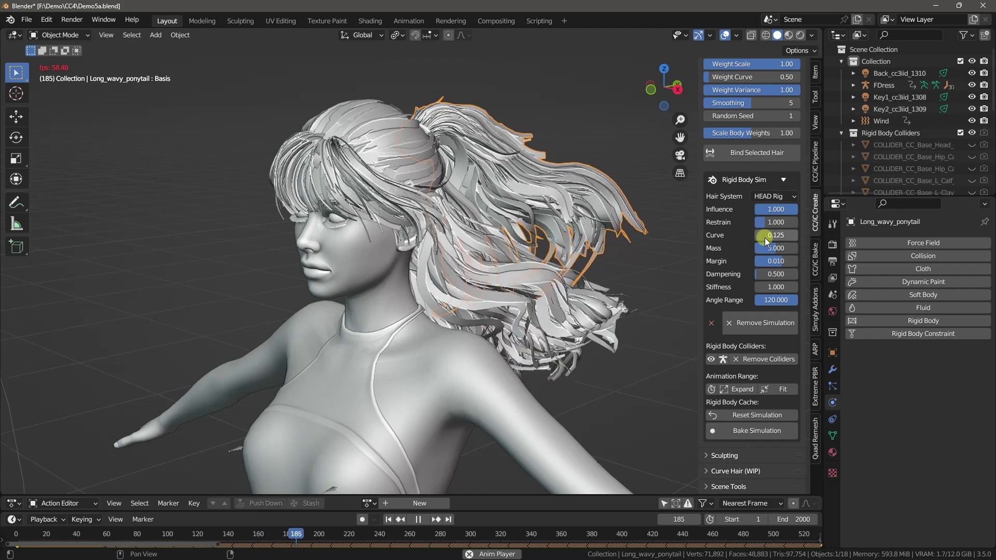
Raise the simulation's Curve to 2.000 and return it to 0.125, replaying from the first frame each time to compare the hair motion.
left_click_drag(765, 237, 577, 238)
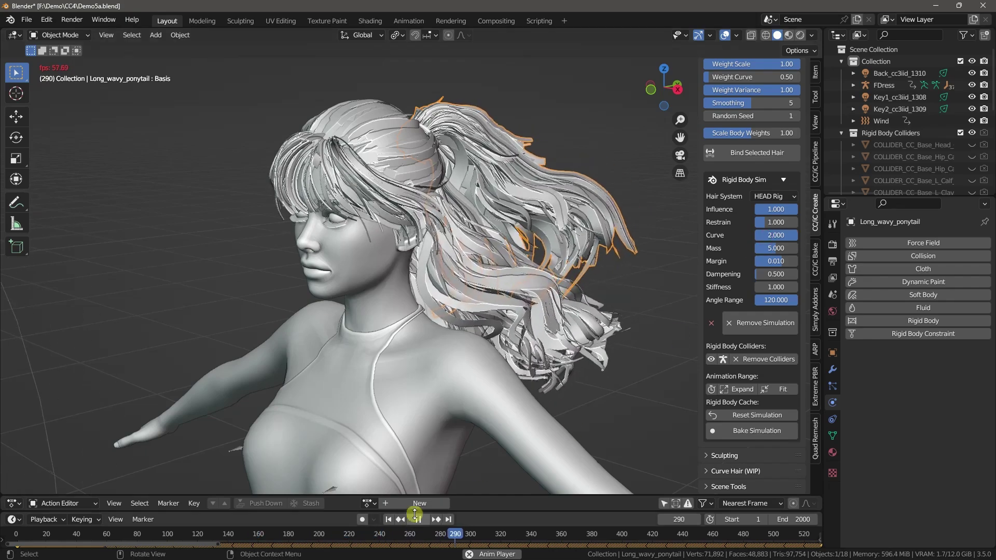
left_click(388, 519)
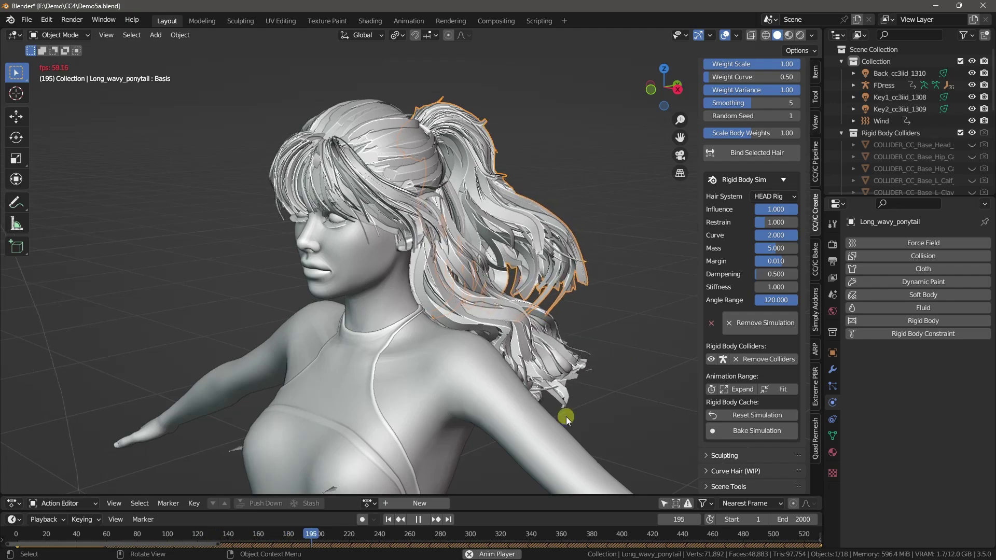
left_click_drag(780, 237, 477, 244)
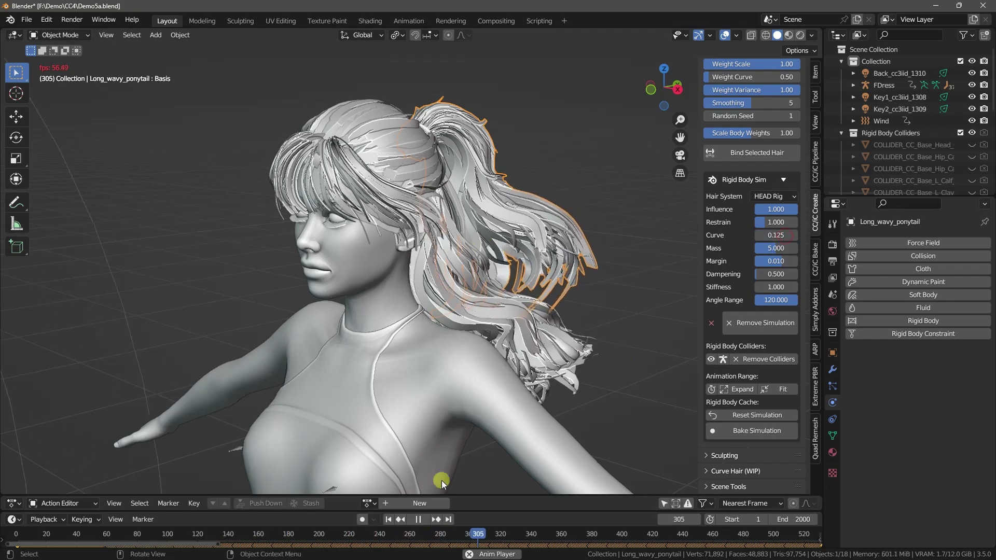
left_click(388, 519)
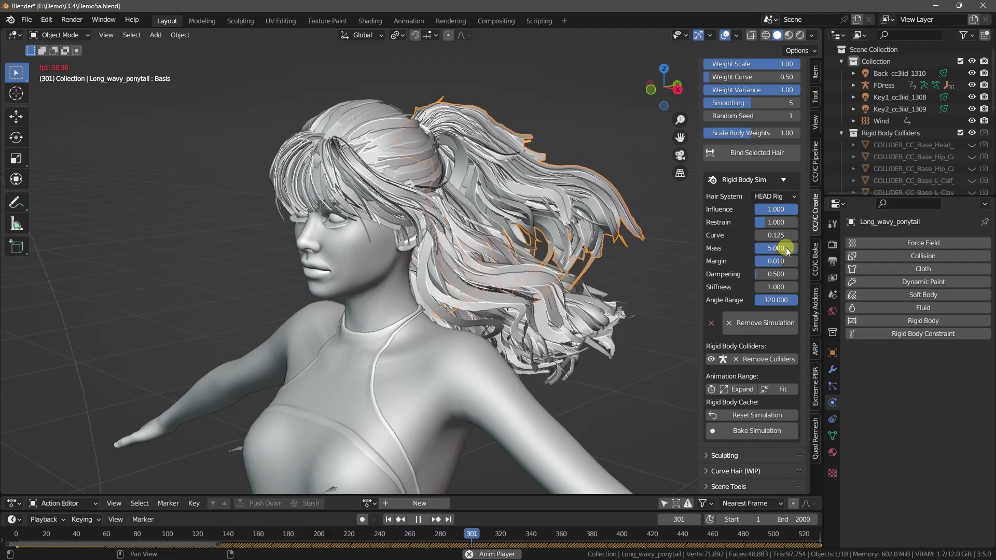
Try a Mass of 7.912 for the hair simulation during playback and return it to 5.000.
left_click_drag(786, 248, 780, 250)
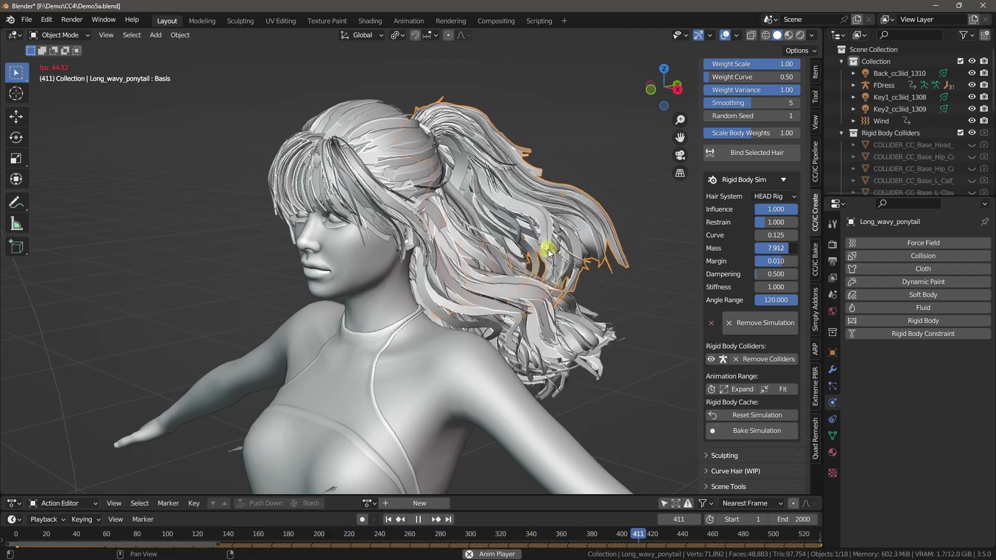
mouse_move(549, 251)
left_mouse_down()
mouse_move(565, 251)
mouse_move(518, 261)
mouse_move(555, 254)
mouse_move(534, 258)
left_mouse_up()
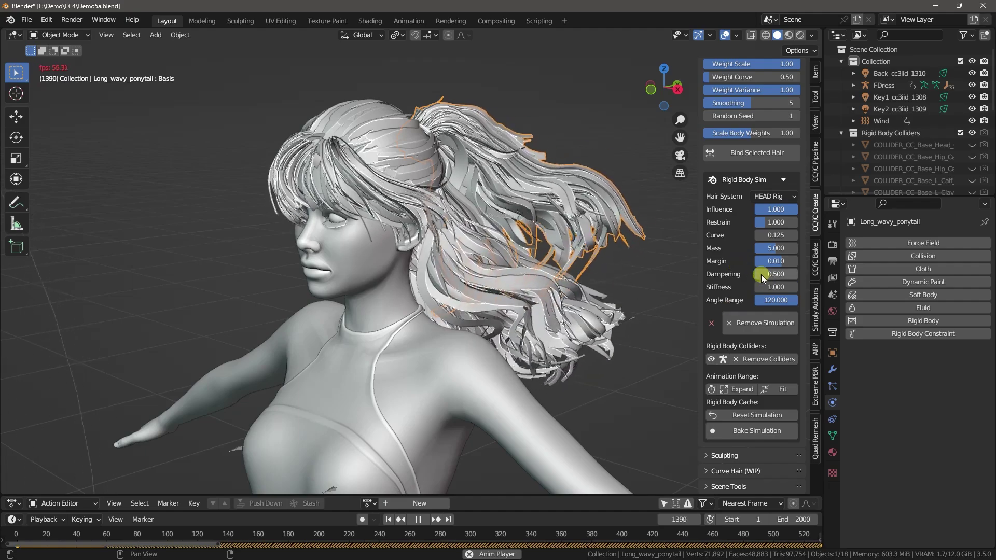
Set the simulation's Dampening to 0.000, try a Stiffness of 100 and return the Stiffness to 0.000.
left_click_drag(761, 275, 798, 274)
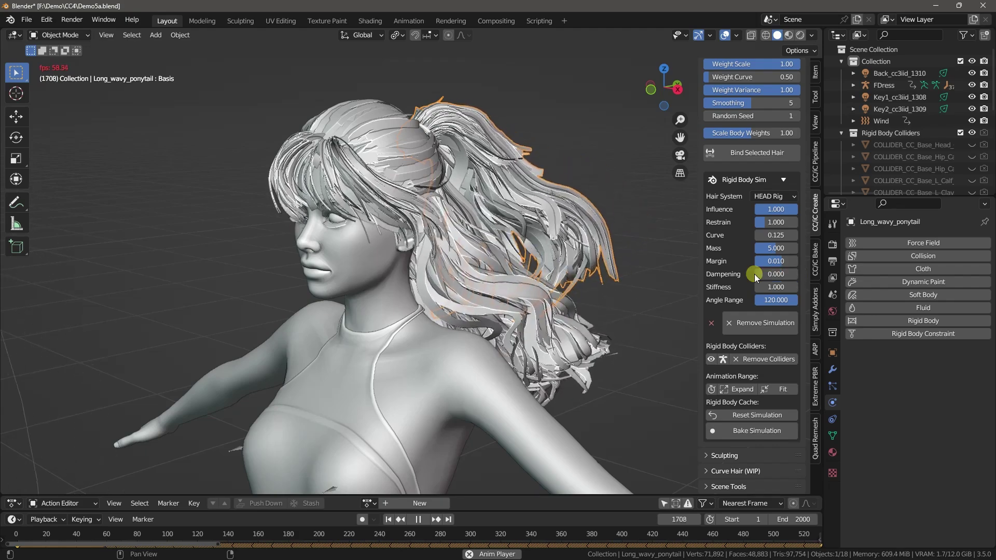
double_click(763, 287)
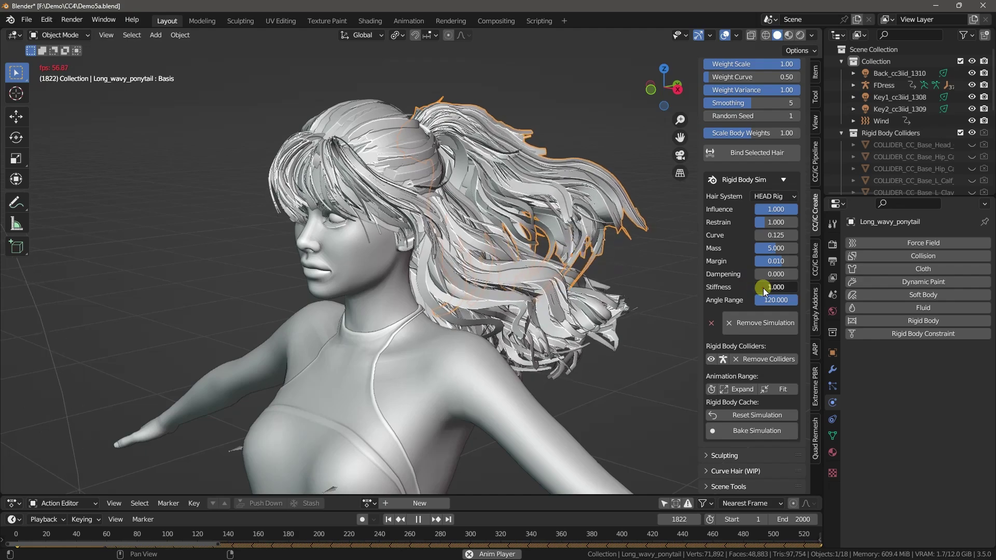
type("100")
key("Return")
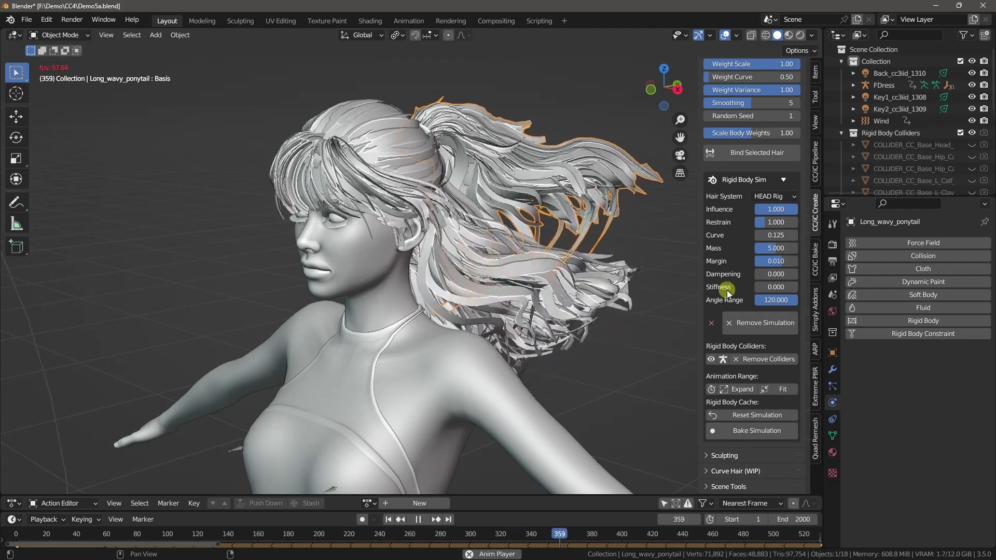
Set the Angle Range to 0.000 and raise it through 26.824, 49.412 and 79.059 to 98.824, restarting the animation after each change.
key("BackSpace")
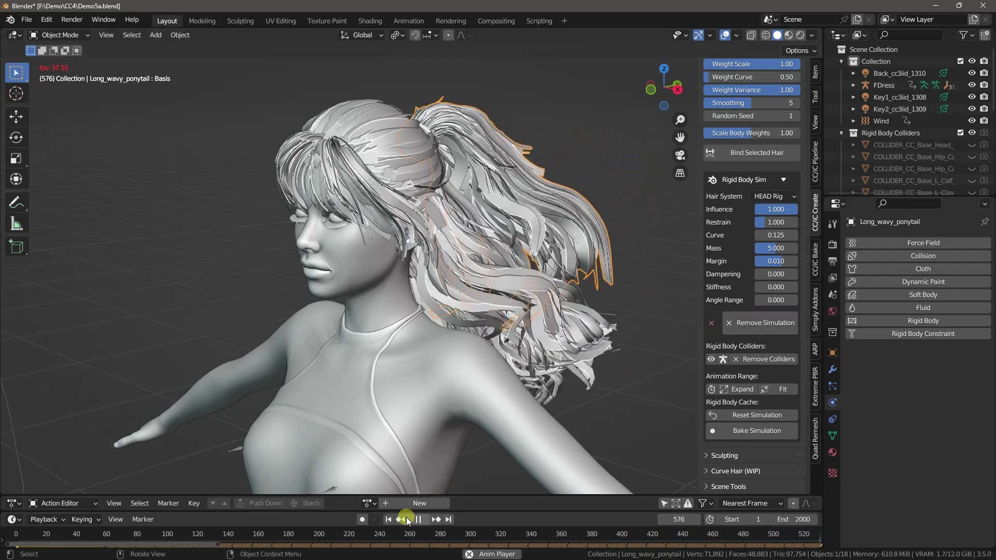
left_click(388, 520)
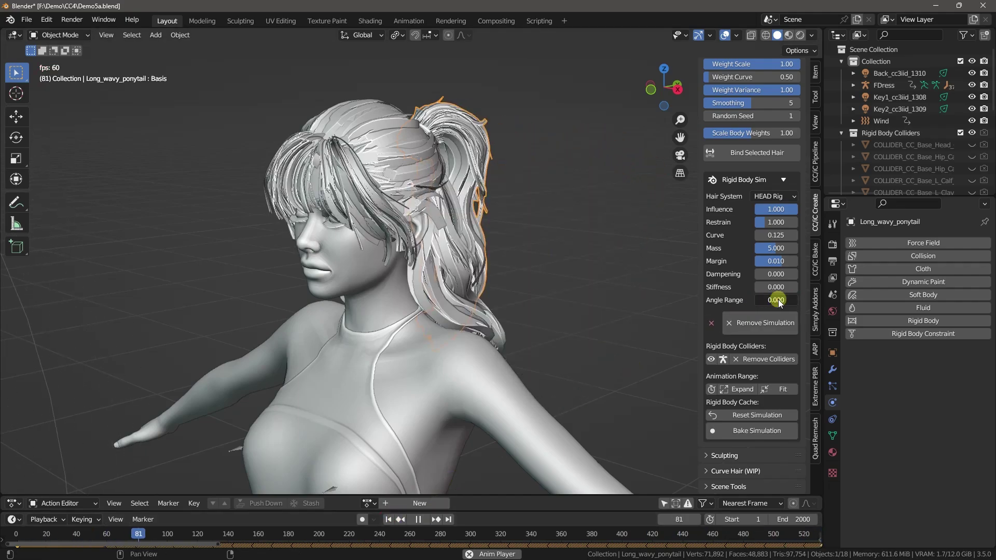
left_click(389, 519)
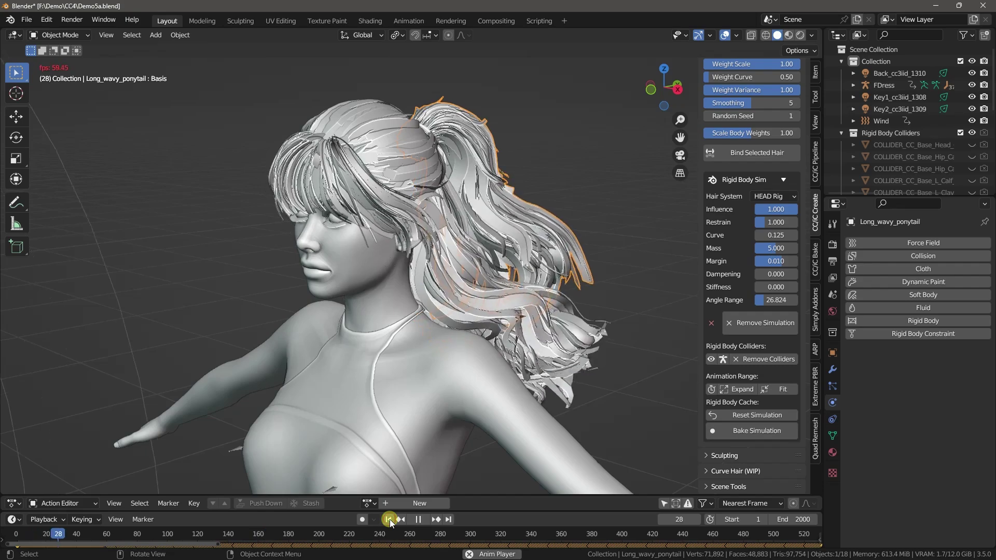
left_click_drag(773, 301, 532, 305)
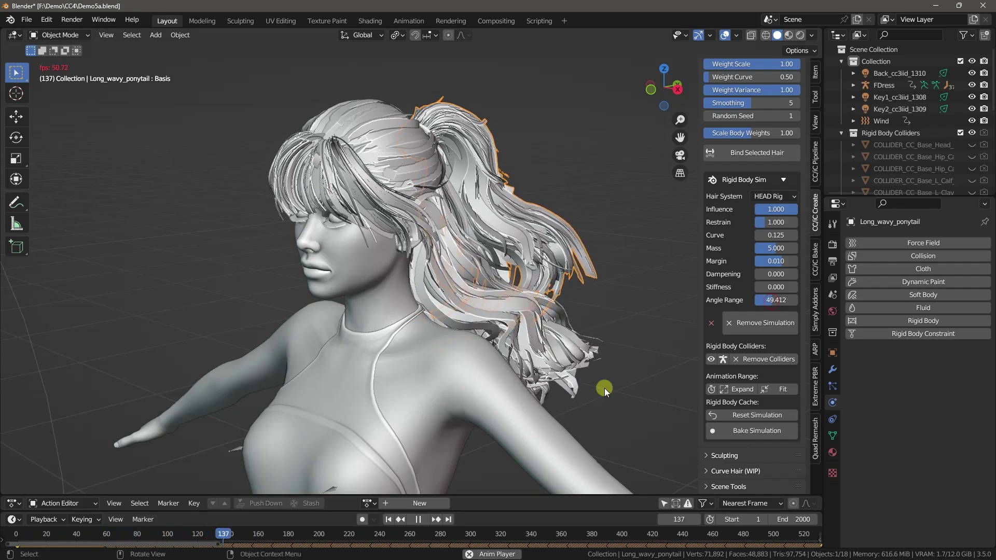
left_click(388, 519)
mouse_move(768, 300)
left_mouse_down()
mouse_move(784, 297)
mouse_move(776, 302)
left_mouse_up()
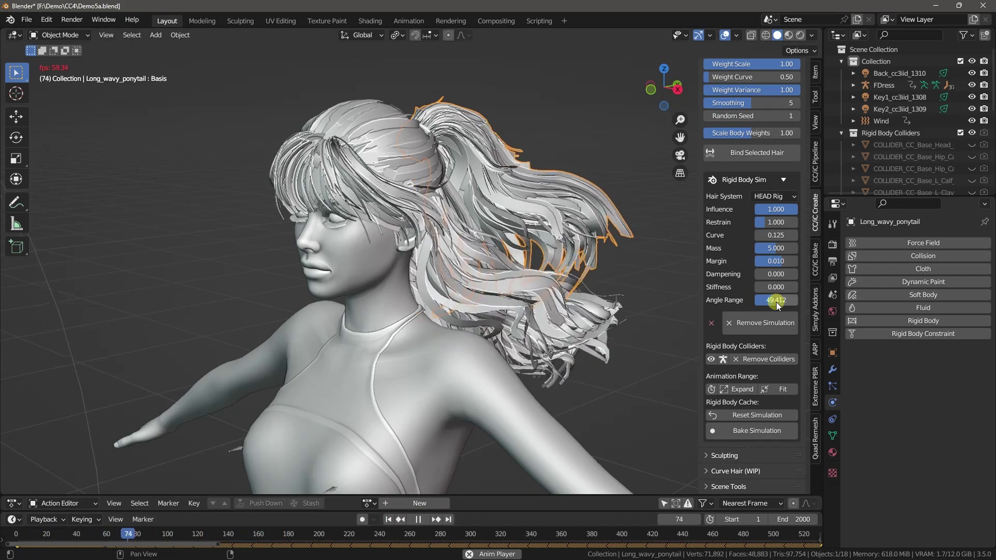
left_click(388, 520)
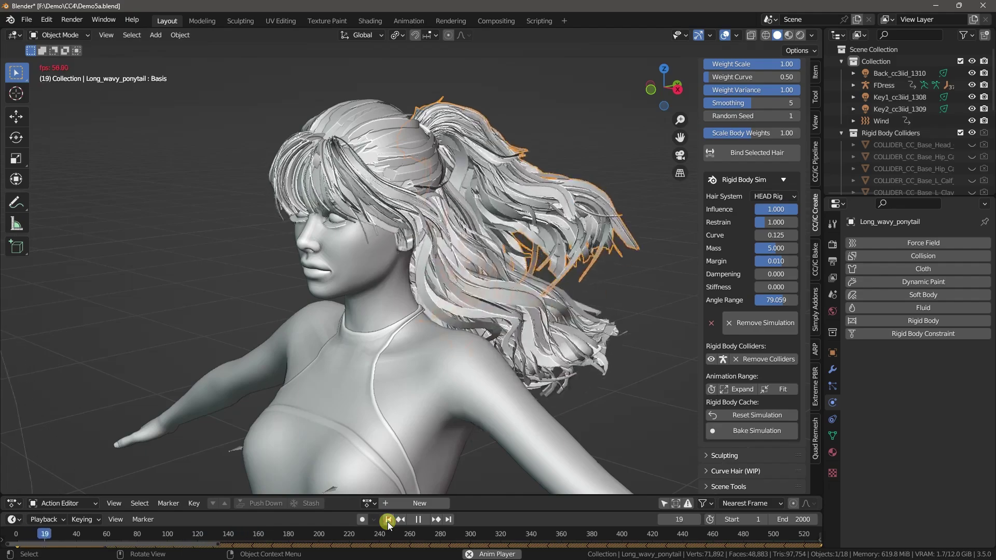
left_click_drag(785, 301, 799, 300)
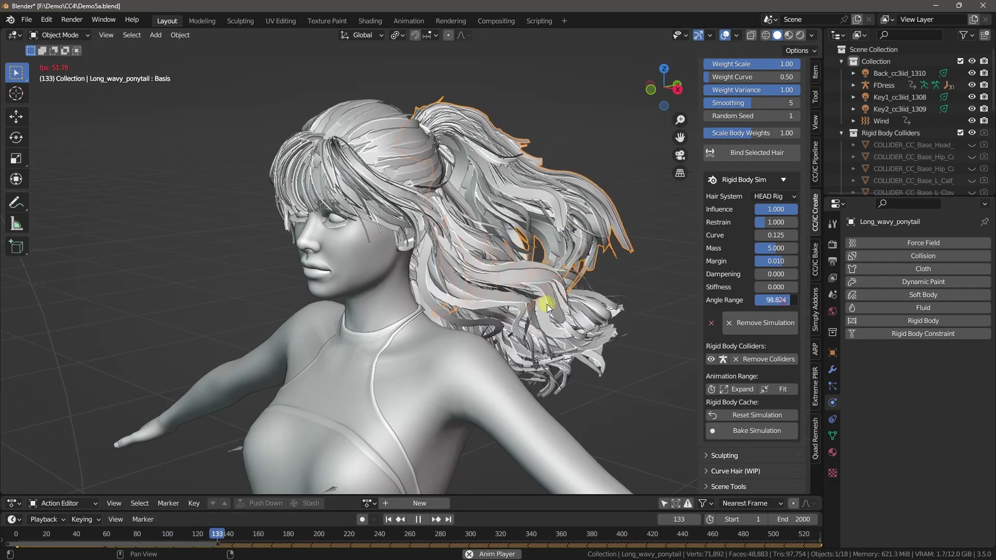
left_click(388, 520)
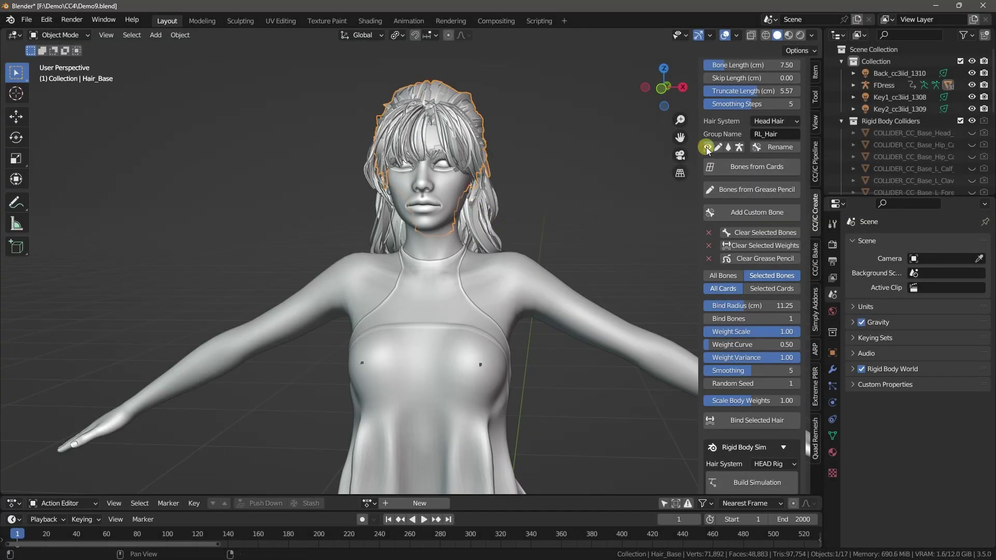
Select the FDress armature through its hair bones and put it into Edit Mode.
middle_click_drag(565, 217, 493, 246)
left_click(299, 155)
middle_click_drag(299, 155, 406, 192)
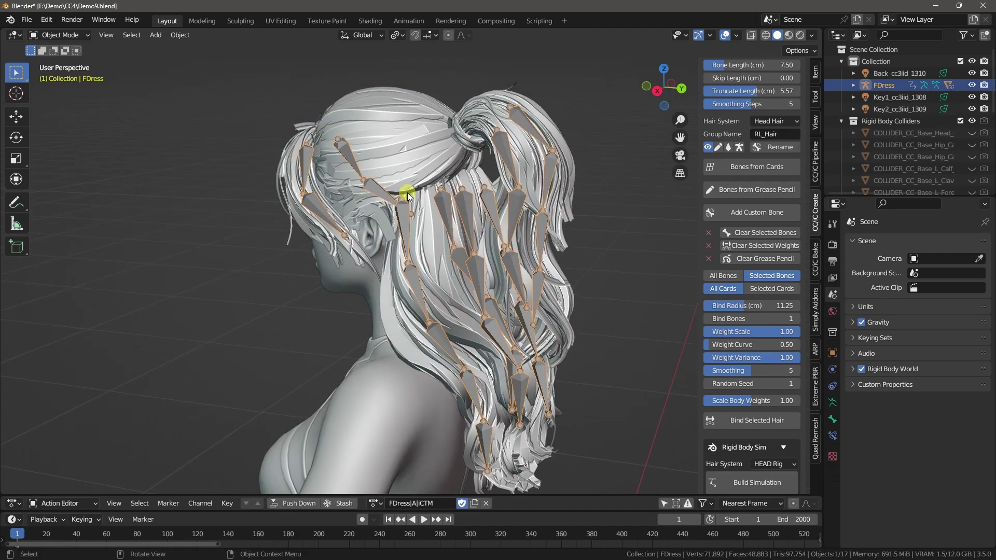
key("Tab")
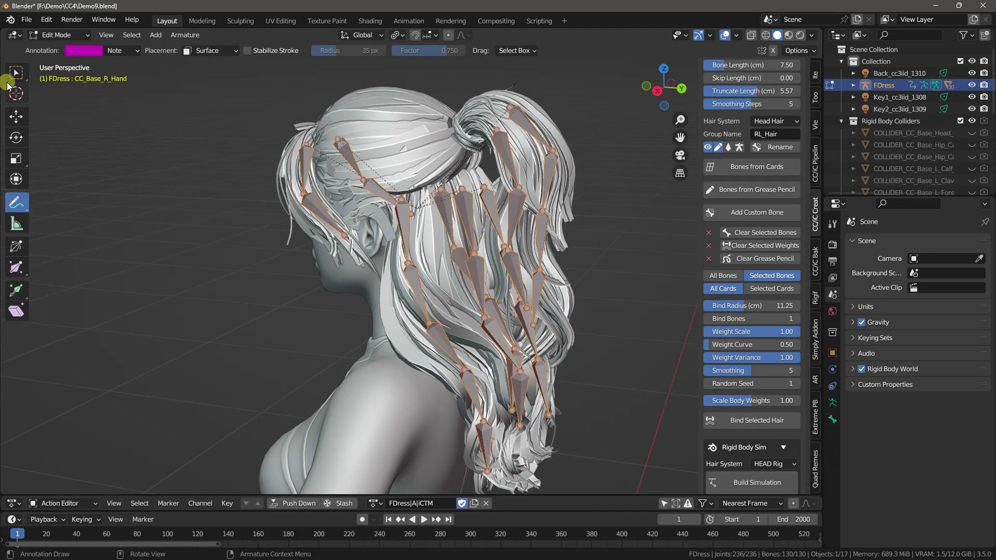
Select the root bones of the two front hair chains and rename the chains with the group name RL_Hair_Front.
middle_click_drag(256, 180, 519, 180)
left_click(518, 180)
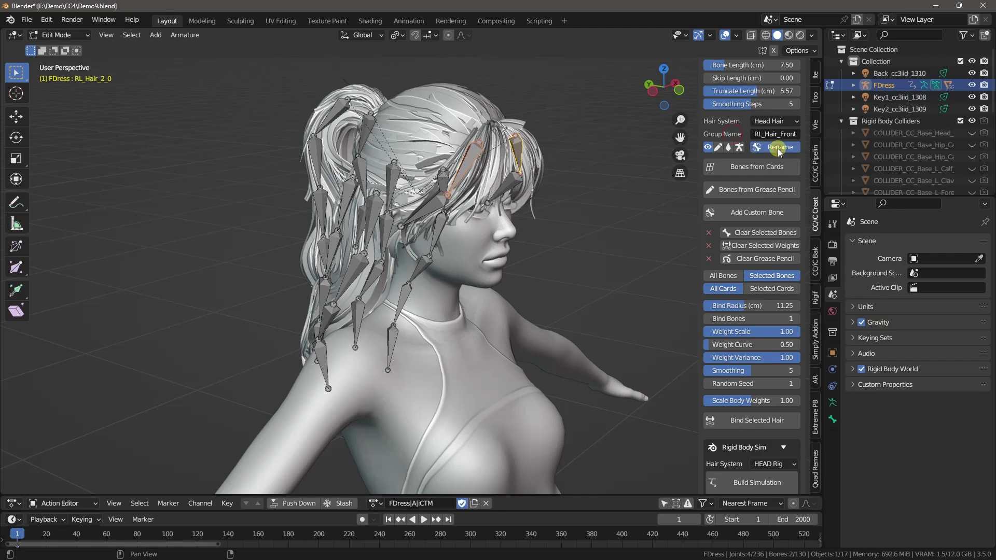
left_click(777, 149)
Rename the ponytail bone chains with the group name RL_Hair_Tail.
middle_click_drag(647, 173, 467, 151)
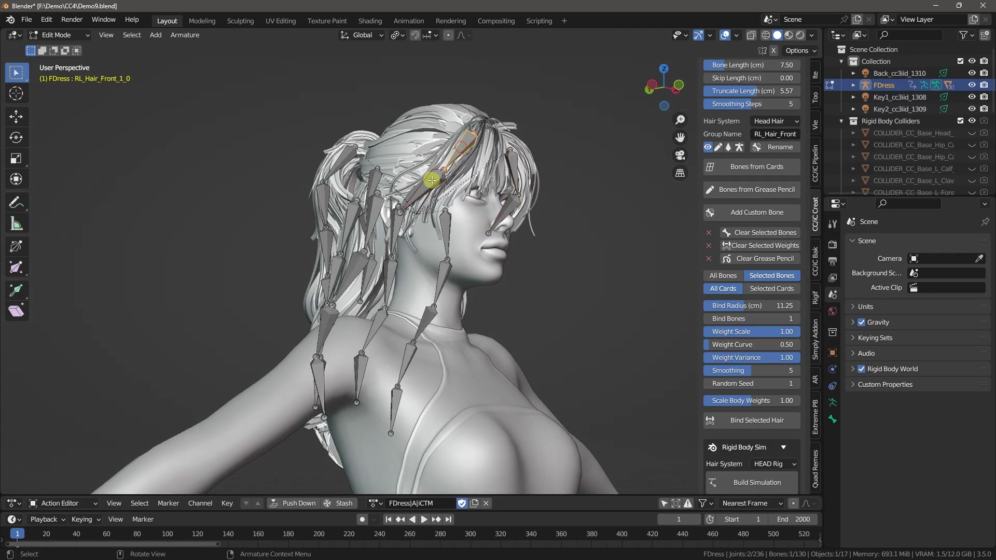
middle_click_drag(454, 206, 319, 161)
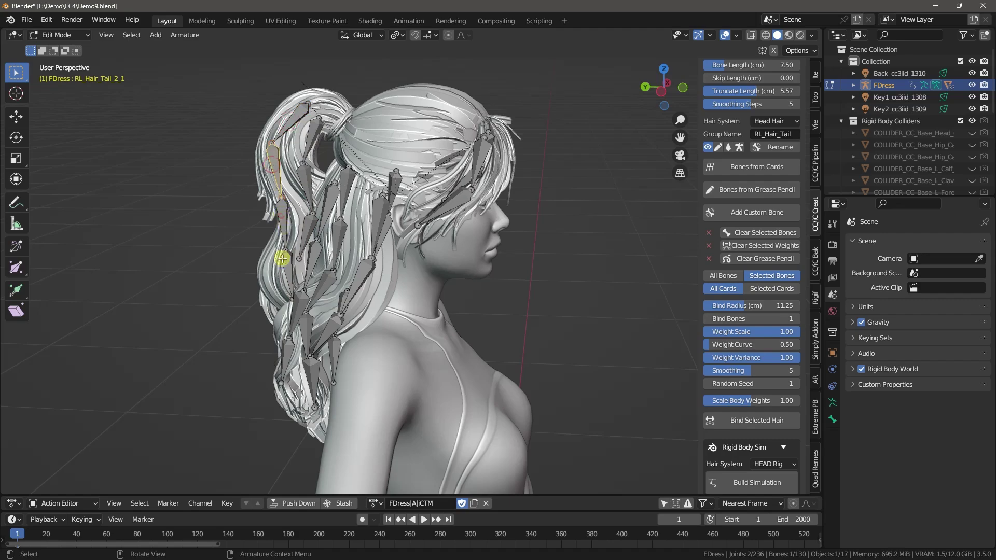
Select the root bones of the four back hair chains and rename the chains with the group name RL_Hair_Back.
middle_click_drag(388, 225, 420, 227)
left_click(400, 232, "shift")
middle_click_drag(295, 232, 415, 212)
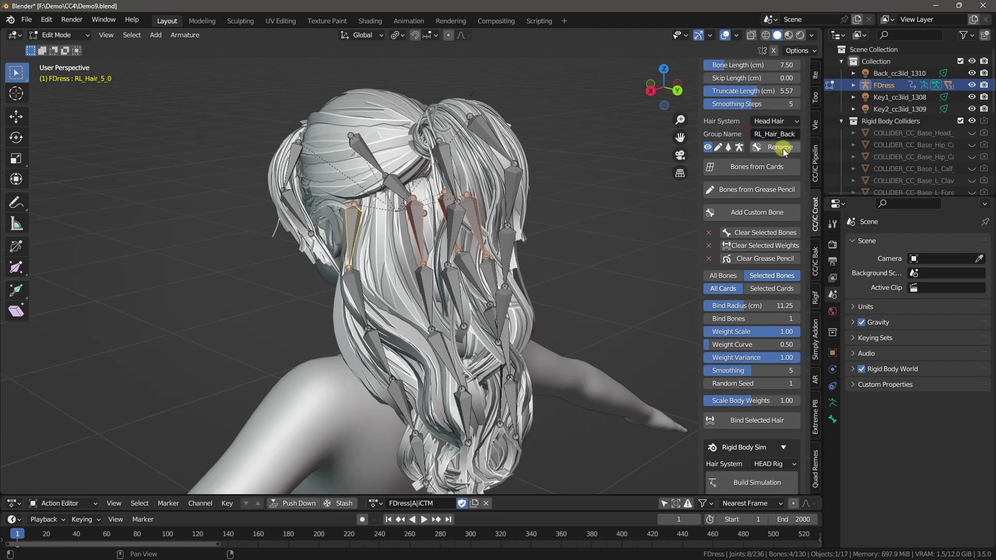
middle_click_drag(393, 262, 555, 247)
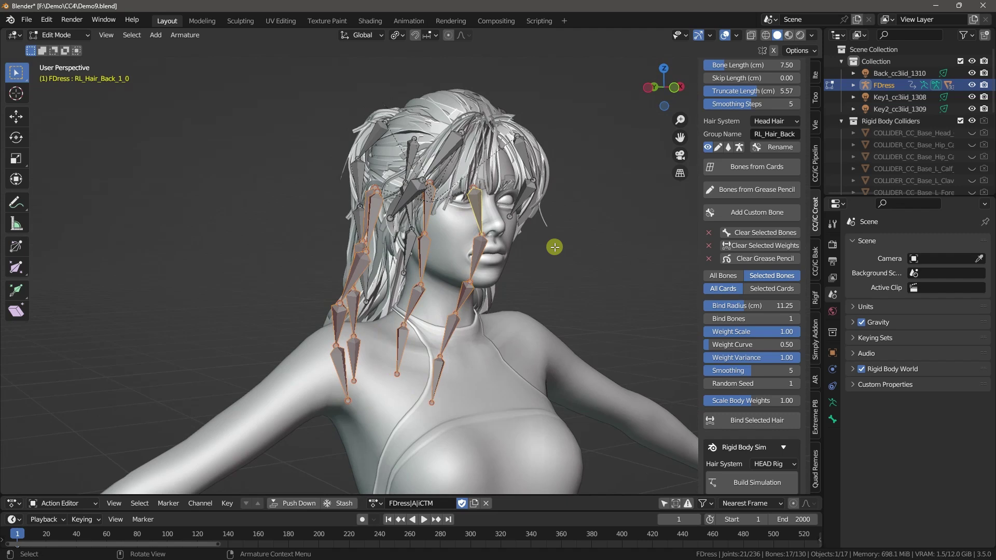
Generate a Quick Rigify rig for the FDress character and switch the FDress_Rigify armature to Pose Mode.
left_click(816, 156)
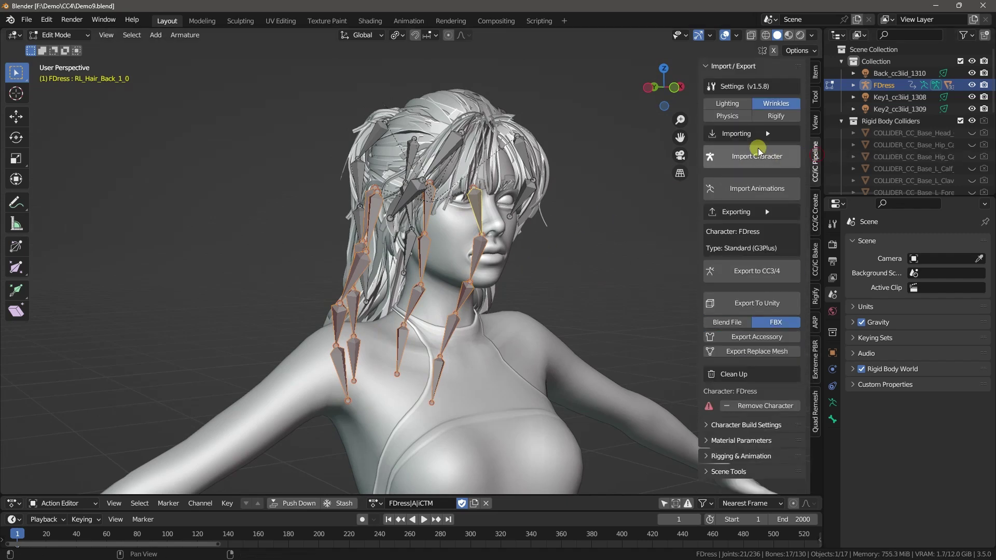
left_click(732, 67)
left_click(727, 113)
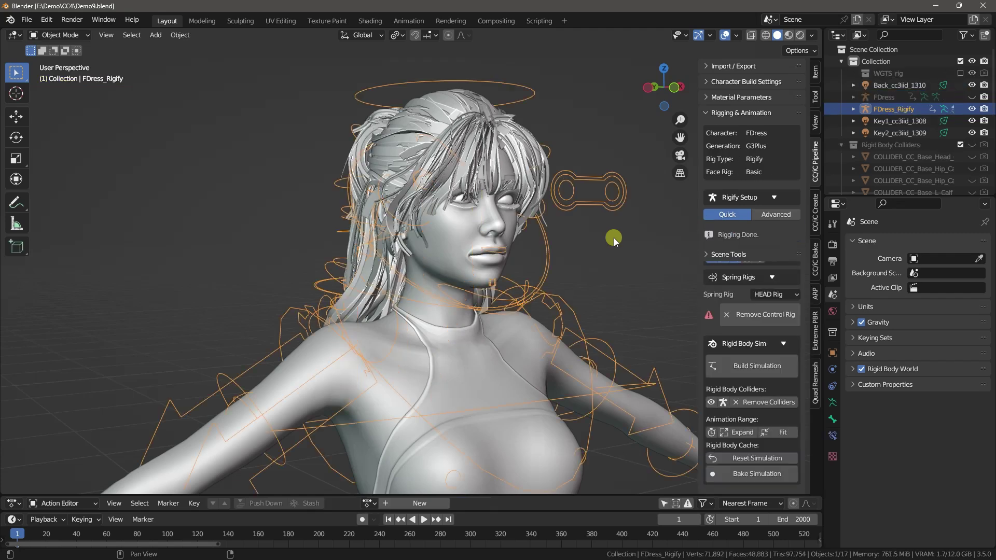
left_click(62, 74)
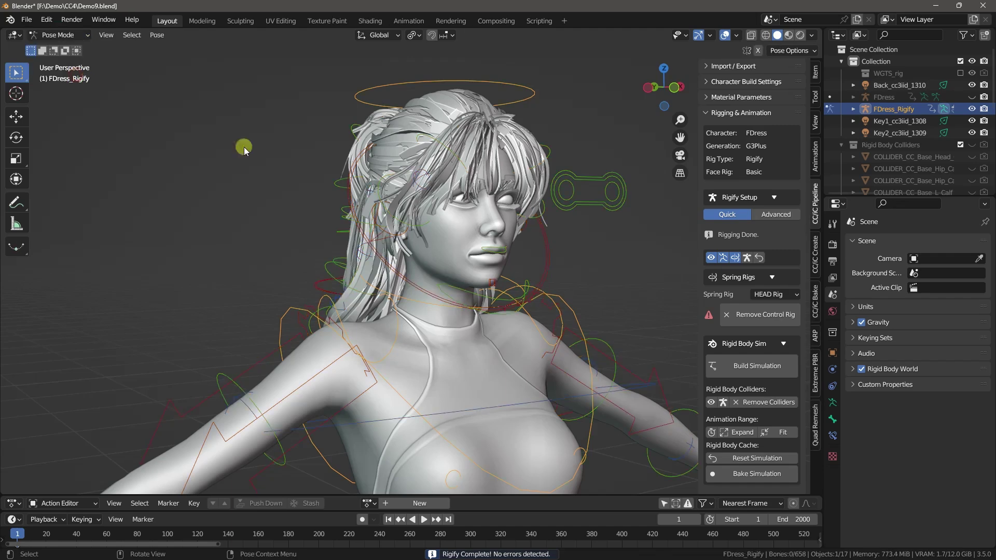
Display only the spring rig controls of FDress_Rigify and examine them around the hair from the side, front and back.
scroll(610, 296, "down", 4)
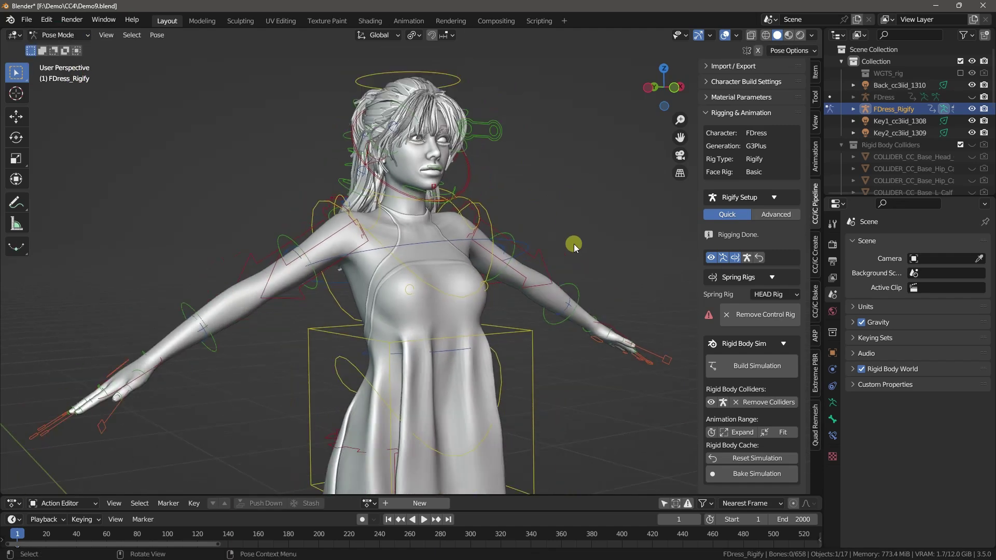
left_click(711, 259)
left_click(711, 259)
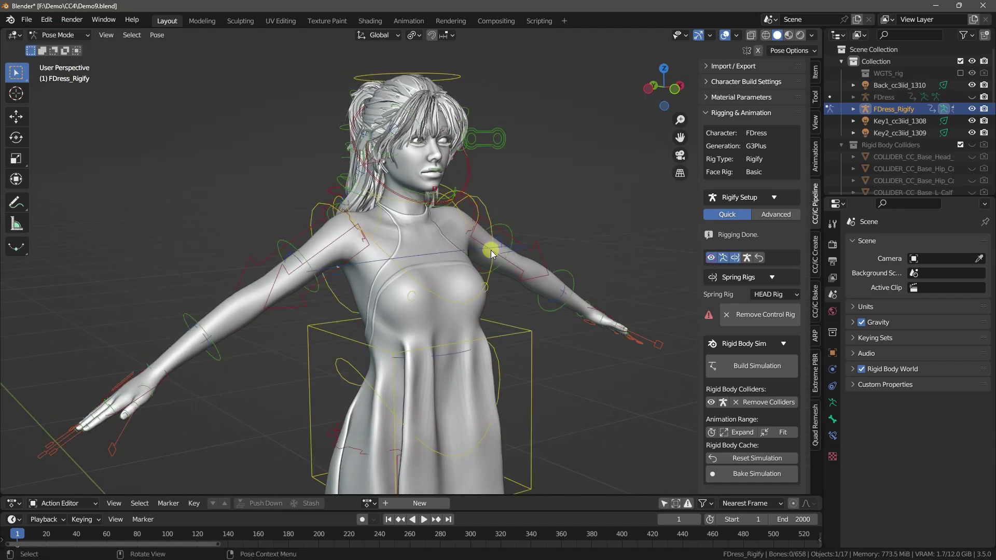
middle_click_drag(492, 250, 420, 260)
left_click(736, 258)
middle_click_drag(377, 194, 557, 192)
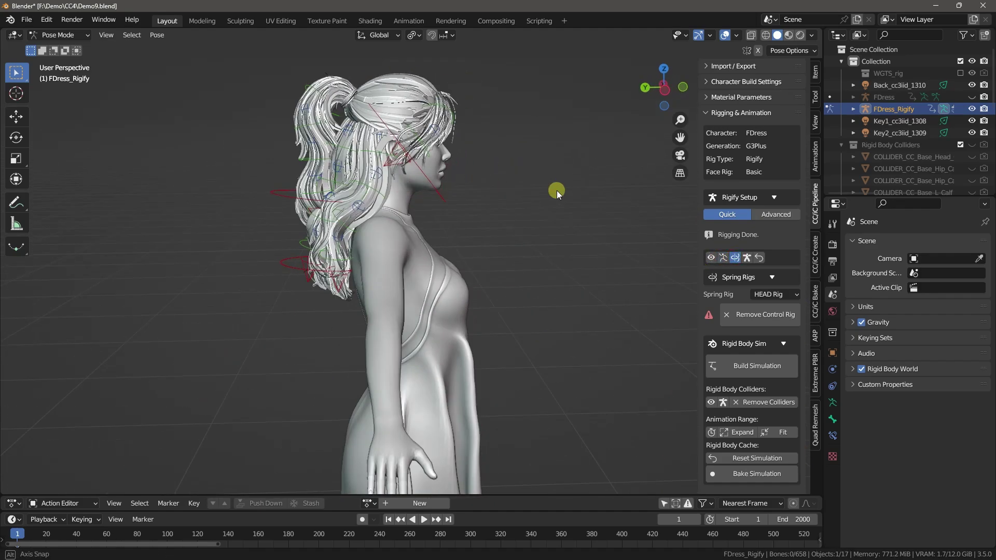
middle_click_drag(511, 241, 413, 242)
left_click(735, 258)
scroll(489, 205, "up", 6)
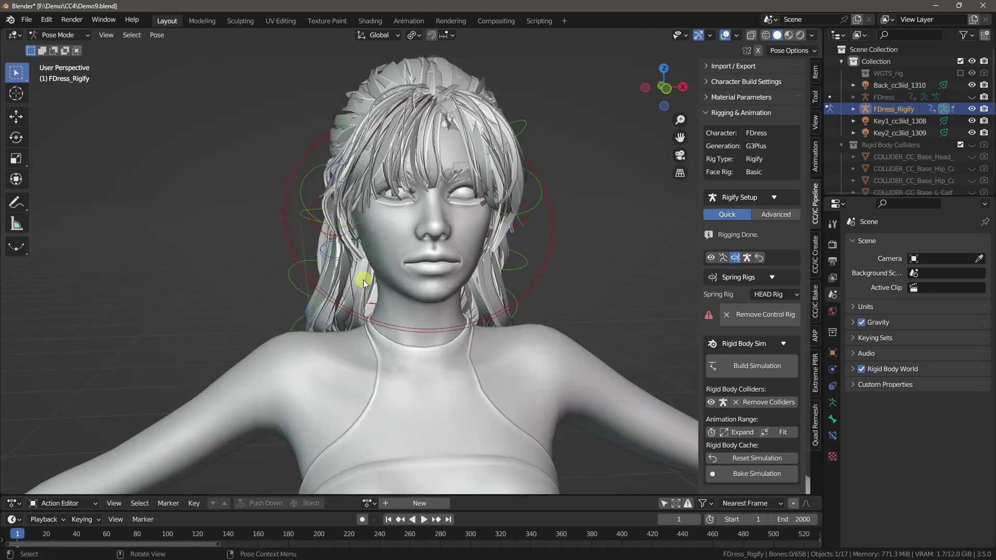
middle_click_drag(356, 271, 649, 207)
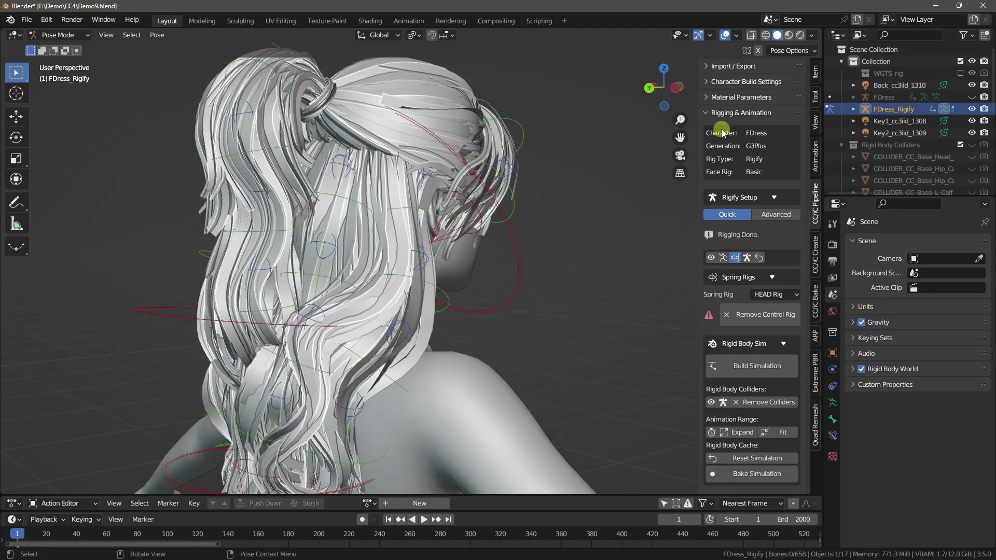
Show the character in Material Preview shading and display only the IK and Tweak spring rig layers around the hair.
left_click(788, 35)
mouse_move(496, 229)
middle_mouse_down()
mouse_move(509, 253)
mouse_move(294, 264)
mouse_move(499, 253)
middle_mouse_up()
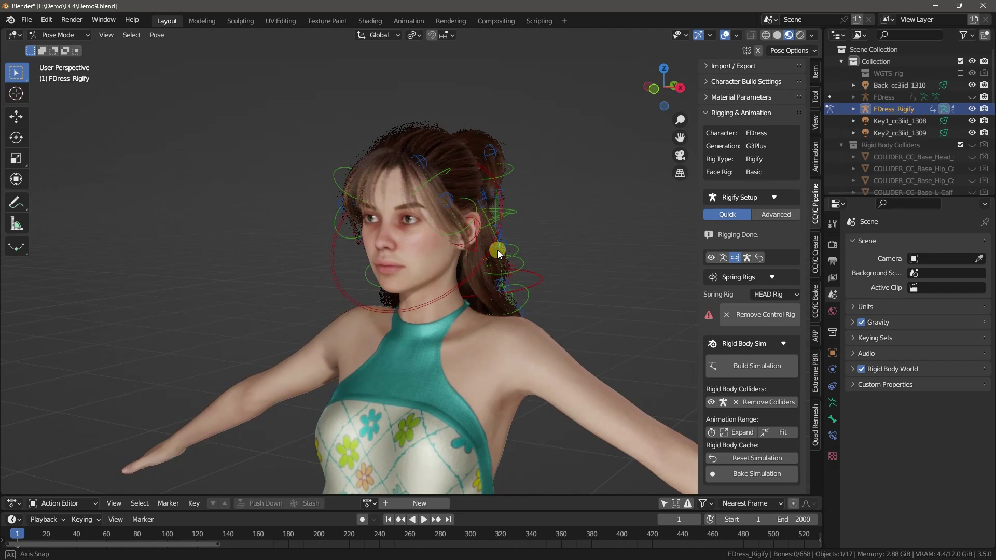
left_click(812, 74)
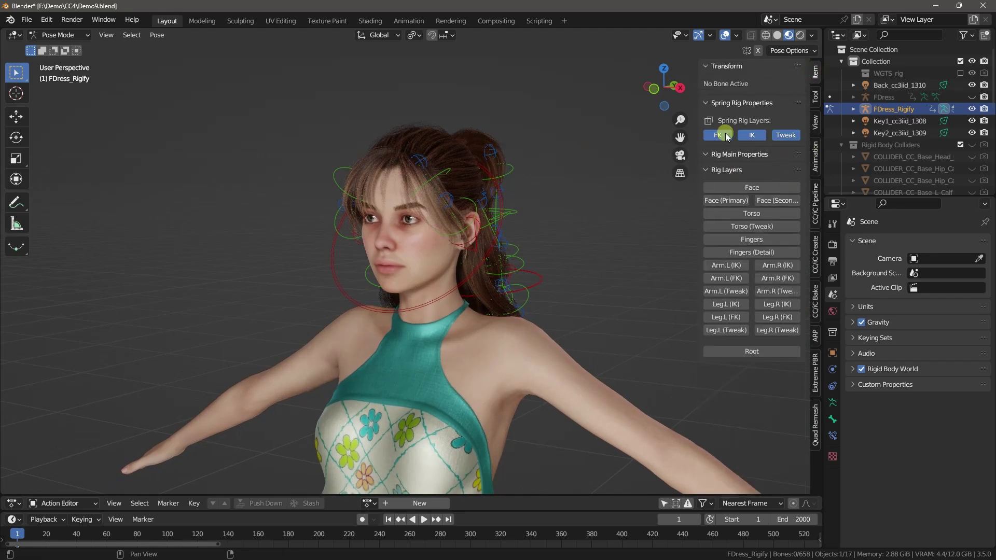
mouse_move(555, 210)
middle_mouse_down()
mouse_move(456, 218)
mouse_move(545, 213)
middle_mouse_up()
middle_click_drag(482, 202, 395, 205)
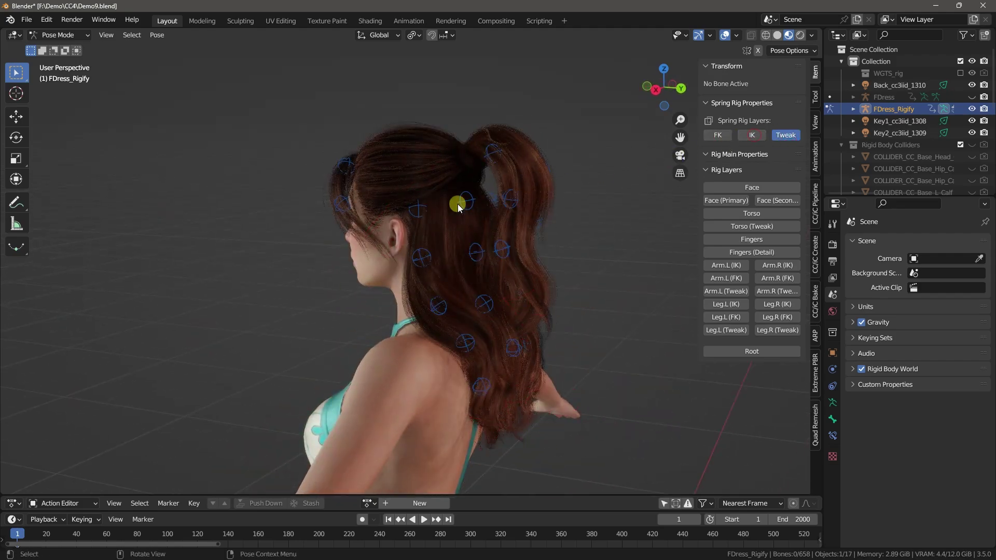
middle_click_drag(458, 207, 787, 201)
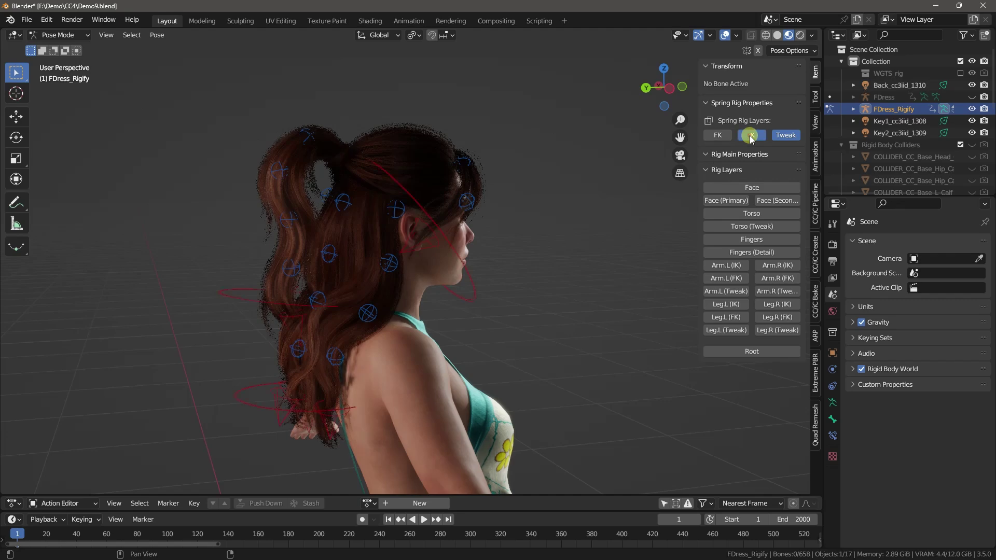
middle_click_drag(466, 250, 519, 237)
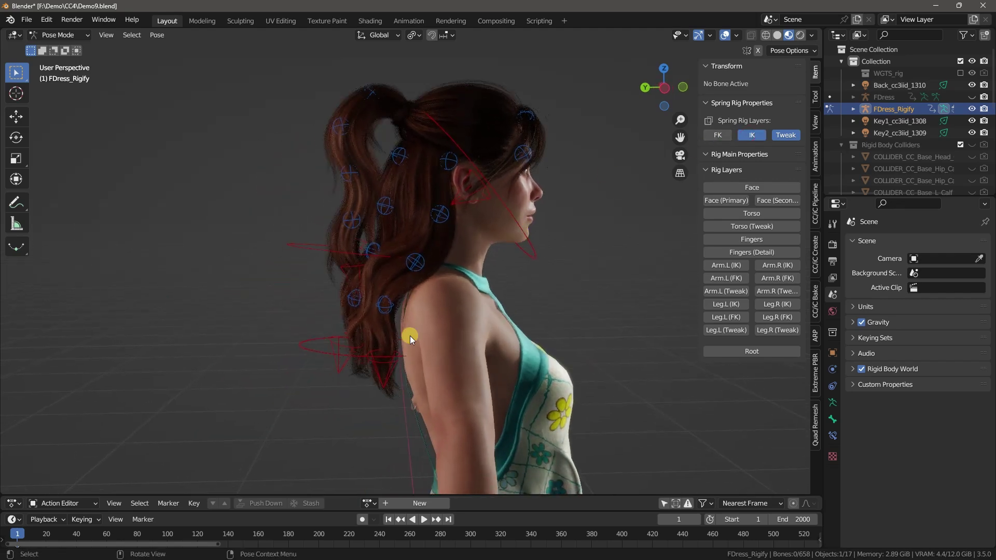
Rotate the ponytail's group IK control and move it to about X 0.009, Y -0.06, Z 0.162 m, lifting the ponytail backward.
left_click(336, 254)
key("r")
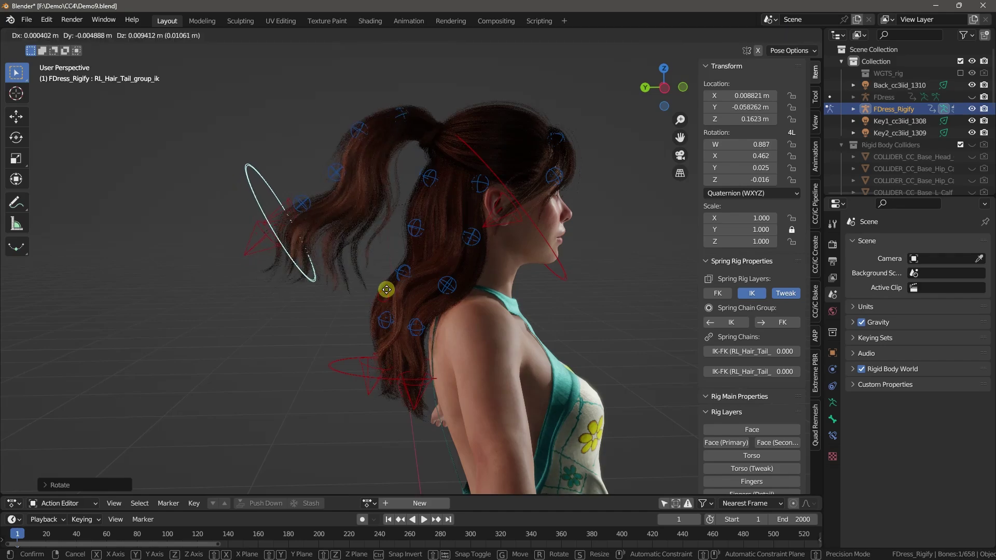
left_click(384, 289)
middle_click_drag(384, 289, 399, 273)
Spread the two ponytail chains apart by moving their IK targets to about 0.055 m and -0.059 m in X.
left_click(373, 221)
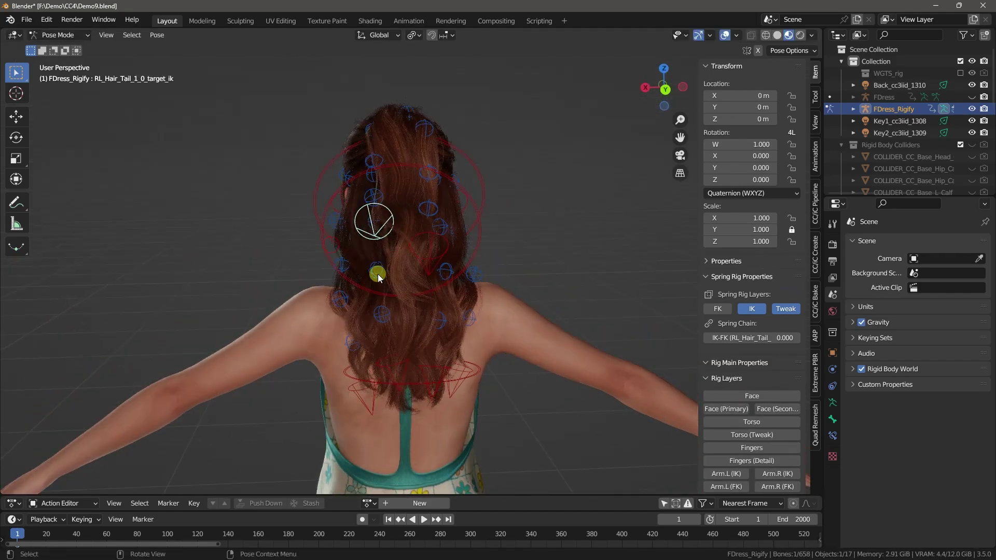
key("g")
left_click(383, 283)
left_click(430, 262)
key("g")
left_click(543, 256)
Shape the raised ponytail from behind by moving the RL_Hair_Tail_1_2, RL_Hair_Tail_2_2 and RL_Hair_Tail_1_1 tweak controls.
middle_click_drag(542, 256, 382, 207)
left_click(382, 207)
key("g")
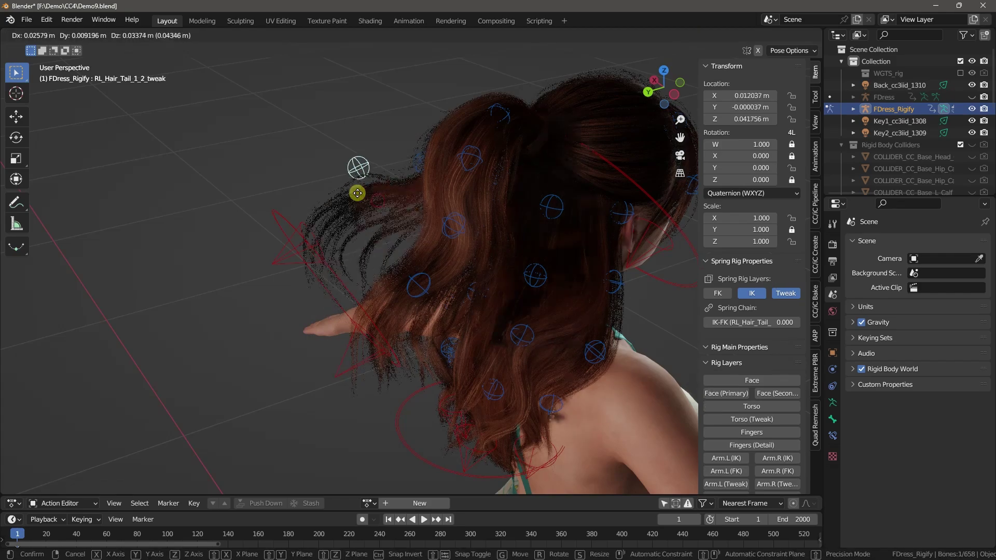
left_click(365, 218)
left_click(451, 224)
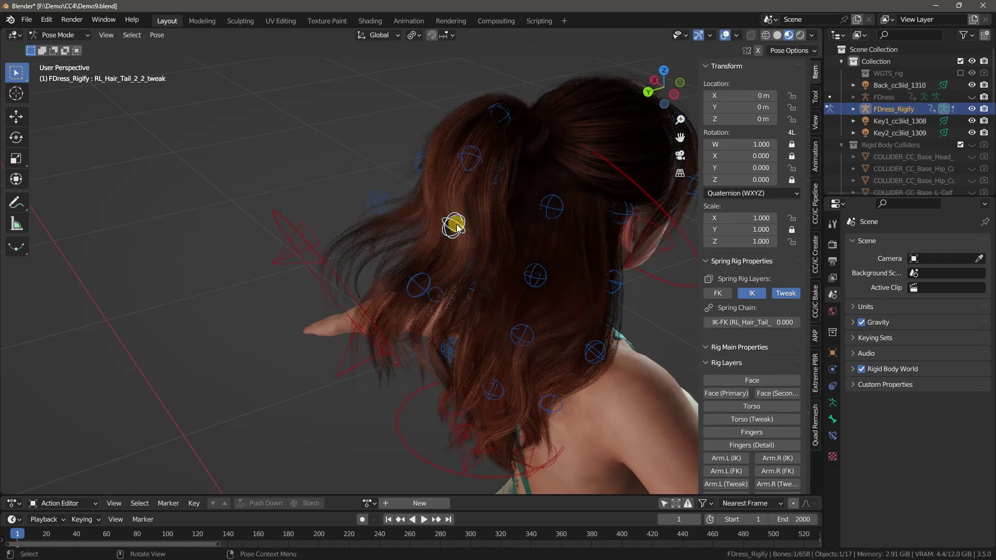
key("g")
left_click(427, 222)
left_click(417, 158)
key("g")
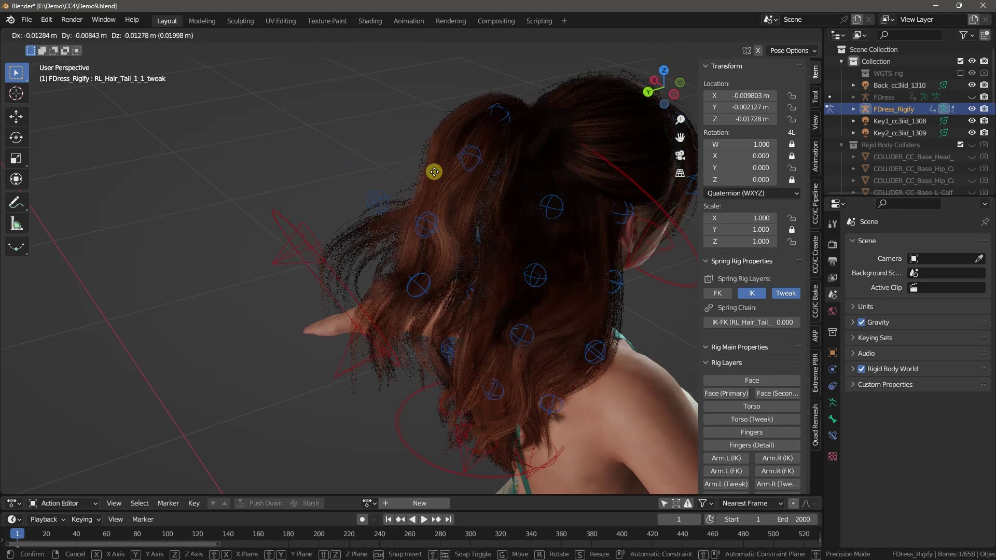
left_click(434, 172)
Refine the ponytail's curve from the side by moving RL_Hair_Tail_1_0_tweak, the tweak control below it and RL_Hair_Tail_1_2_tweak.
middle_click_drag(435, 172, 340, 162)
left_click(319, 168)
key("g")
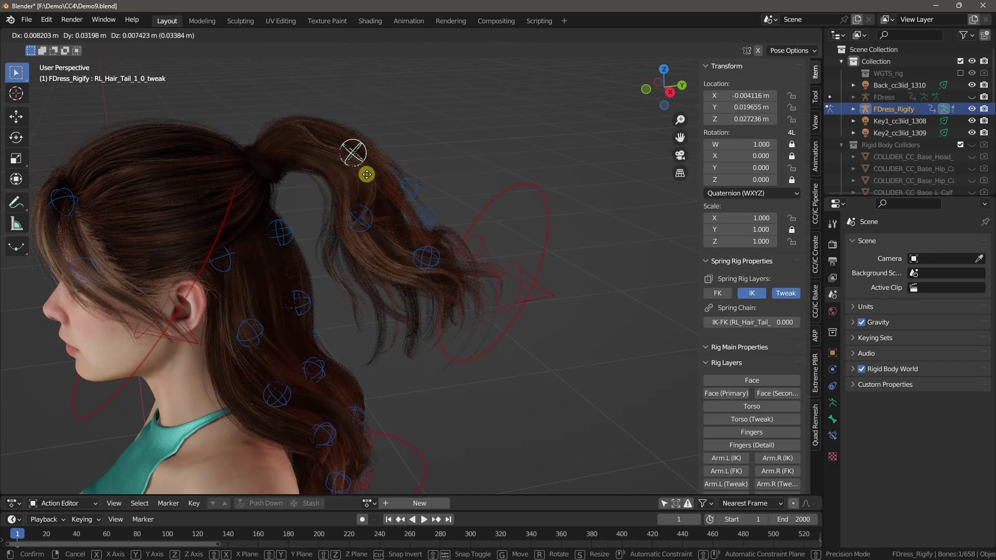
left_click(354, 184)
left_click(363, 225)
key("g")
left_click(382, 233)
left_click(435, 259)
key("g")
left_click(463, 246)
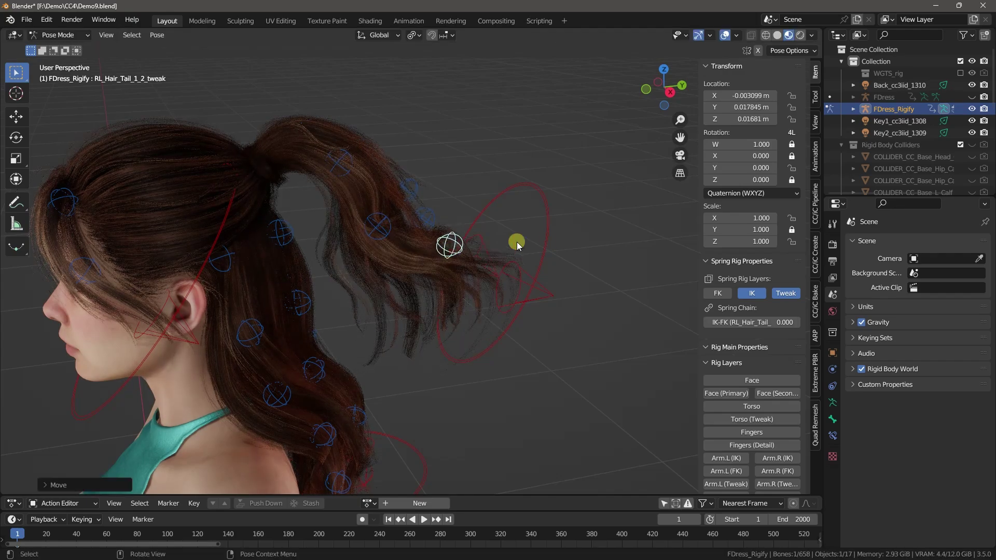
Try the IK-FK blend on each ponytail chain individually, taking it up to 1.000 and back to 0.000.
middle_click_drag(516, 241, 403, 267)
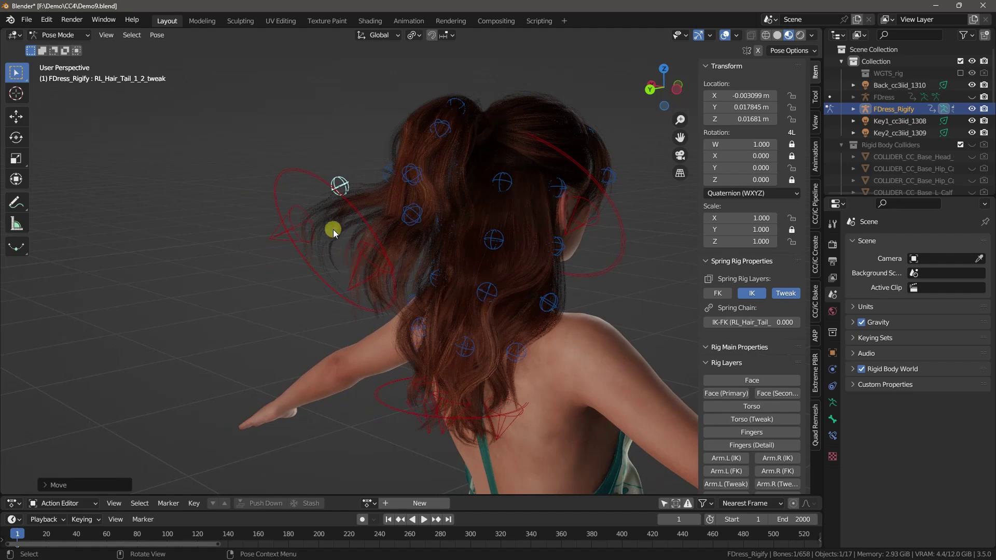
left_click(291, 225)
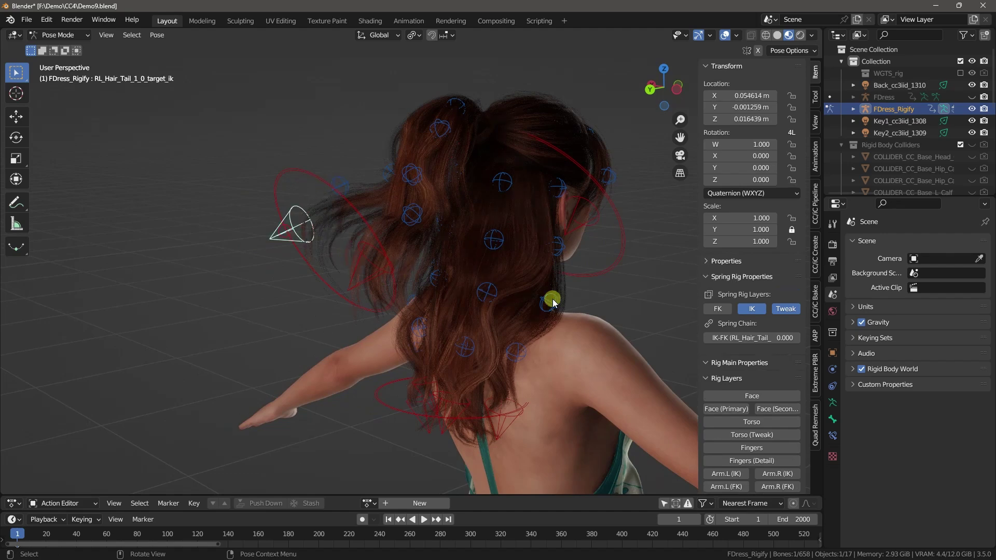
scroll(722, 327, "down", 1)
left_click_drag(721, 317, 732, 317)
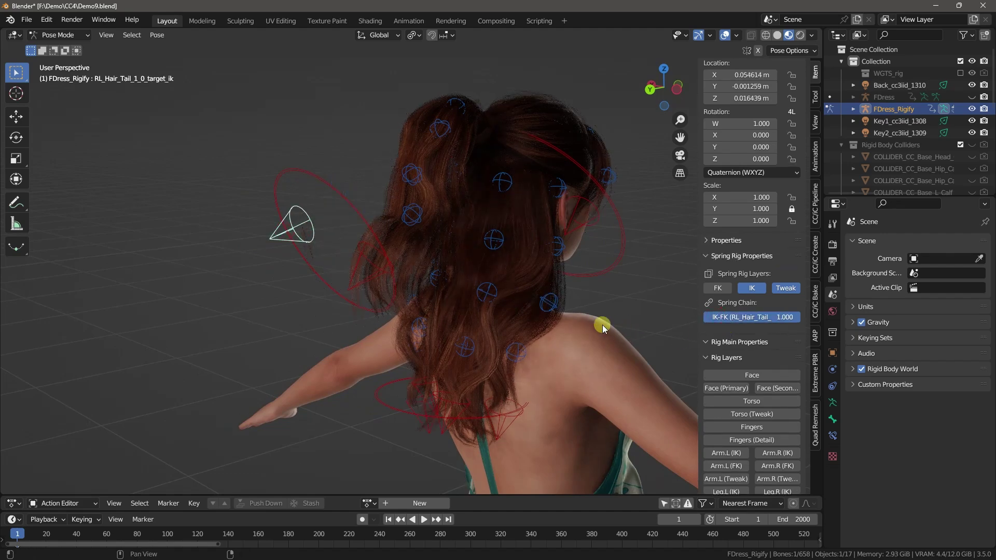
left_click_drag(601, 326, 436, 329)
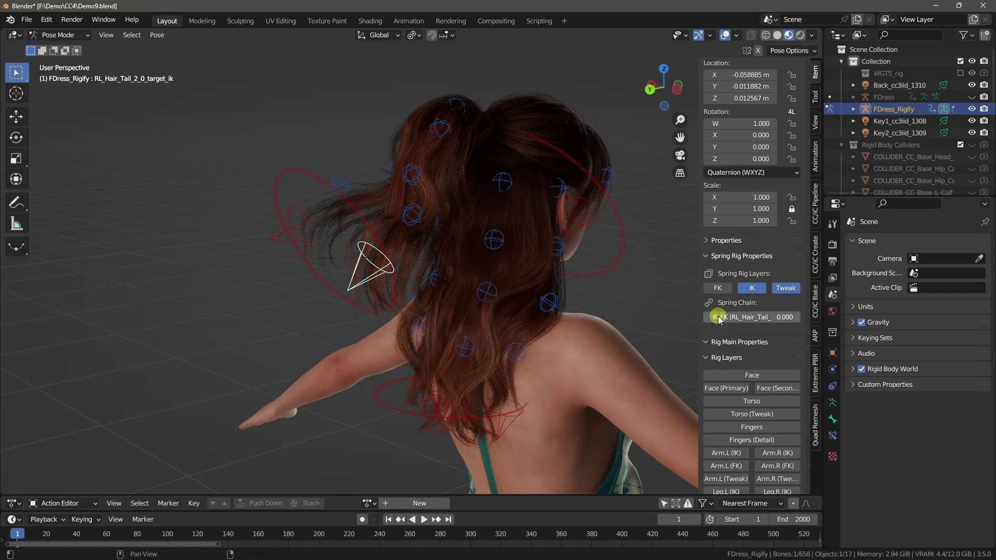
left_click_drag(719, 317, 595, 295)
Test IK and FK switching on the ponytail chain group and set the ponytail, front and back hair groups to FK.
left_click(304, 174)
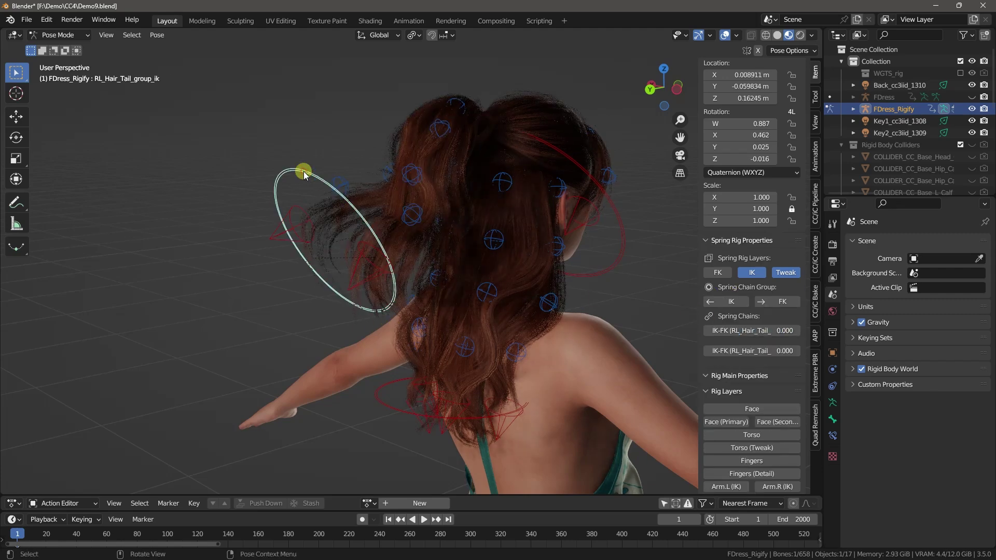
left_click(762, 301)
left_click(730, 302)
left_click(731, 303)
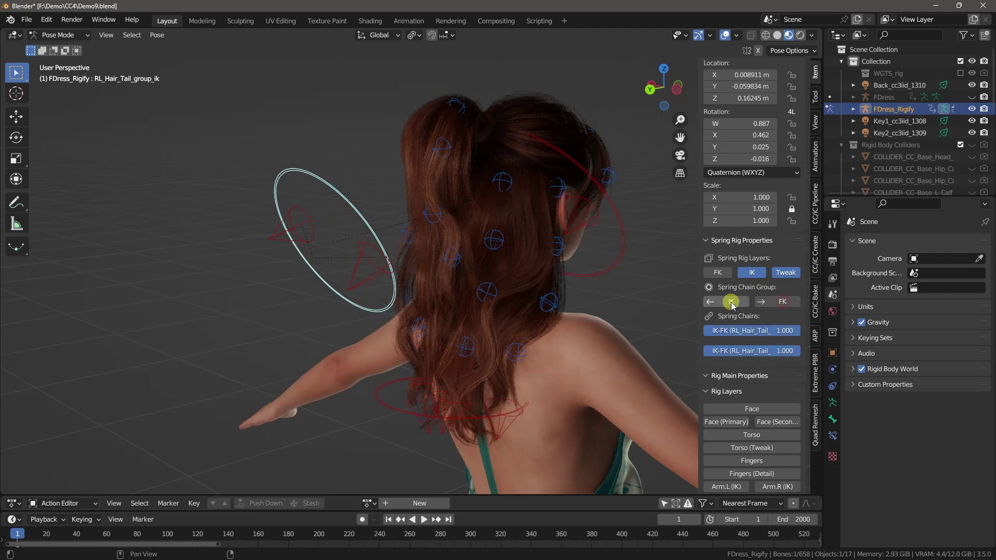
middle_click_drag(629, 308, 438, 278)
left_click(769, 299)
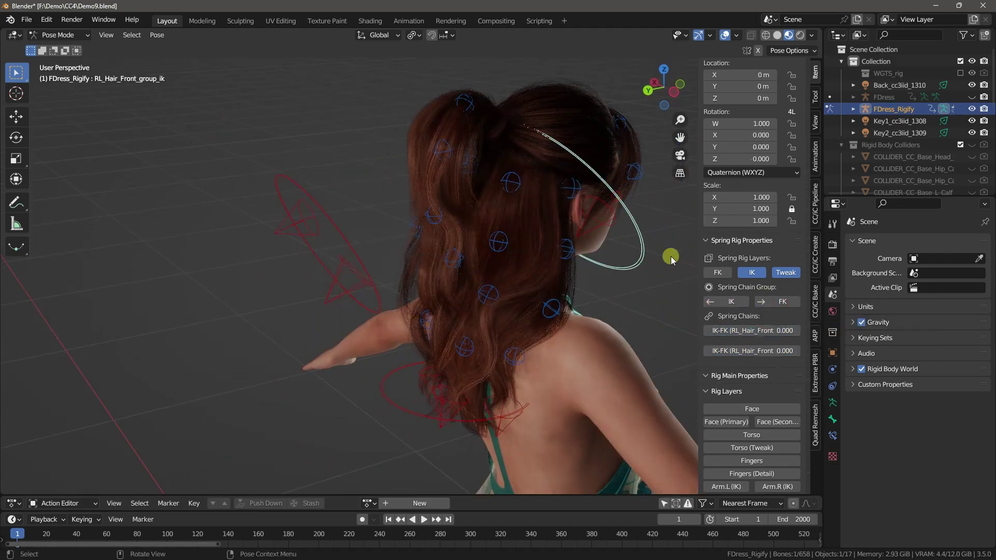
left_click(385, 398)
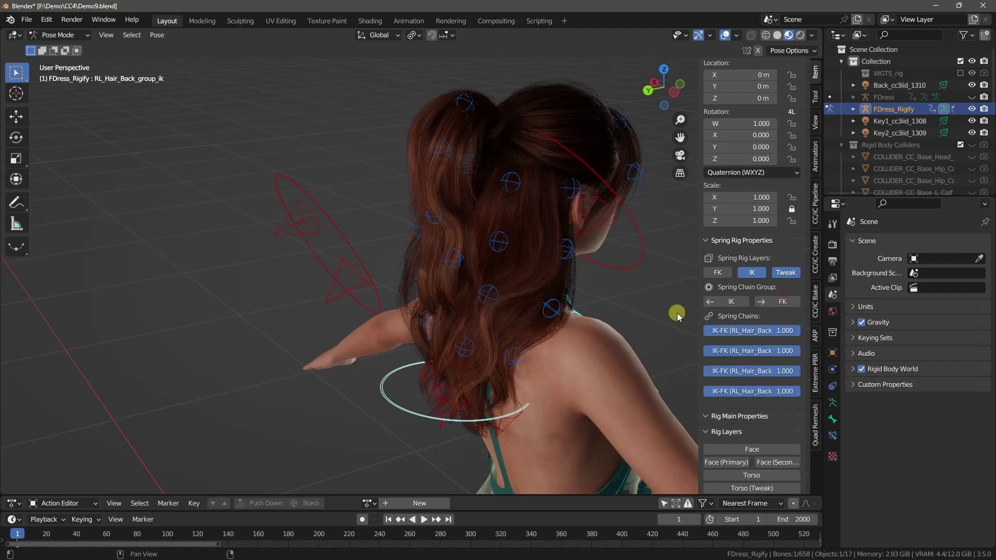
Display the FK spring rig layer and hide the IK layer.
middle_click_drag(677, 317, 518, 305)
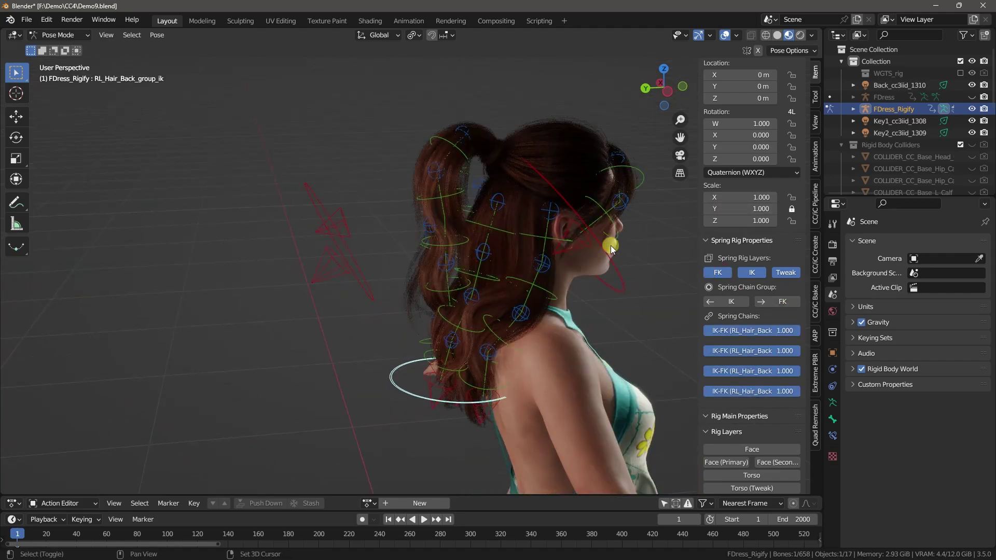
middle_click_drag(611, 249, 570, 252)
left_click(751, 272)
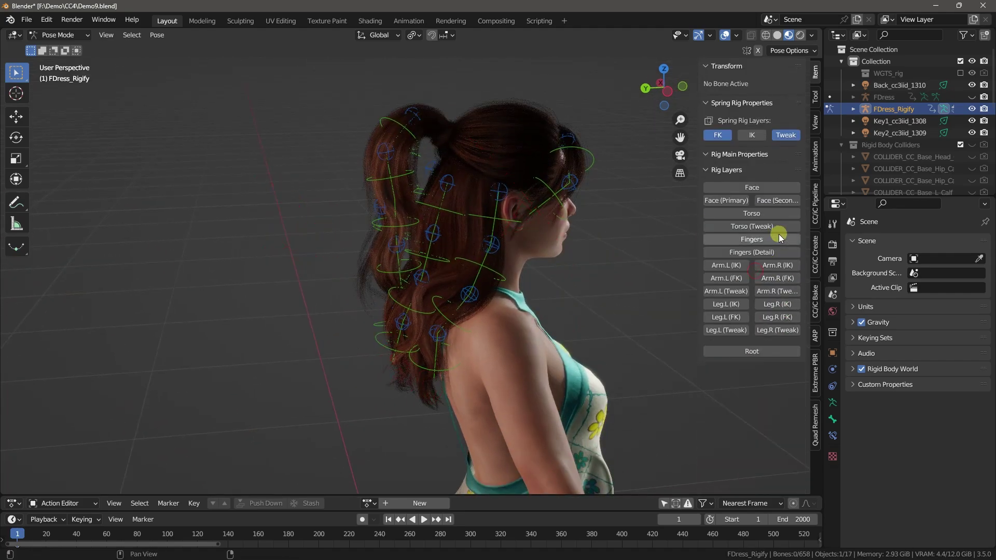
Swing the second ponytail chain up and back by rotating its FK controls, with only the FK layer displayed.
left_click(392, 123)
key("r")
left_click(374, 171)
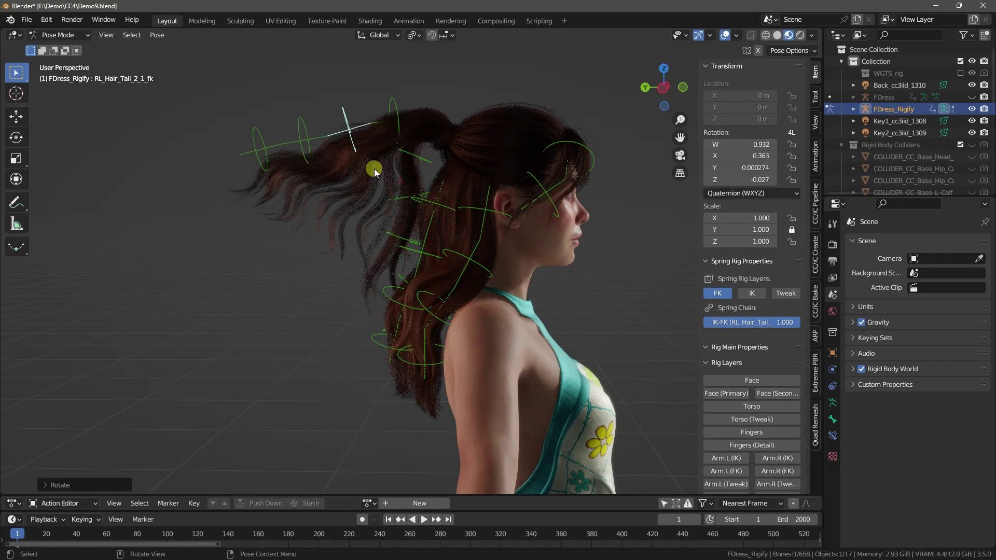
key("r")
left_click(333, 183)
Swing the first ponytail chain outward by rotating its FK controls, including RL_Hair_Tail_1_2_fk.
middle_click_drag(333, 183, 689, 257)
left_click(406, 182)
key("r")
left_click(548, 220)
key("r")
left_click(543, 157)
left_click(521, 230)
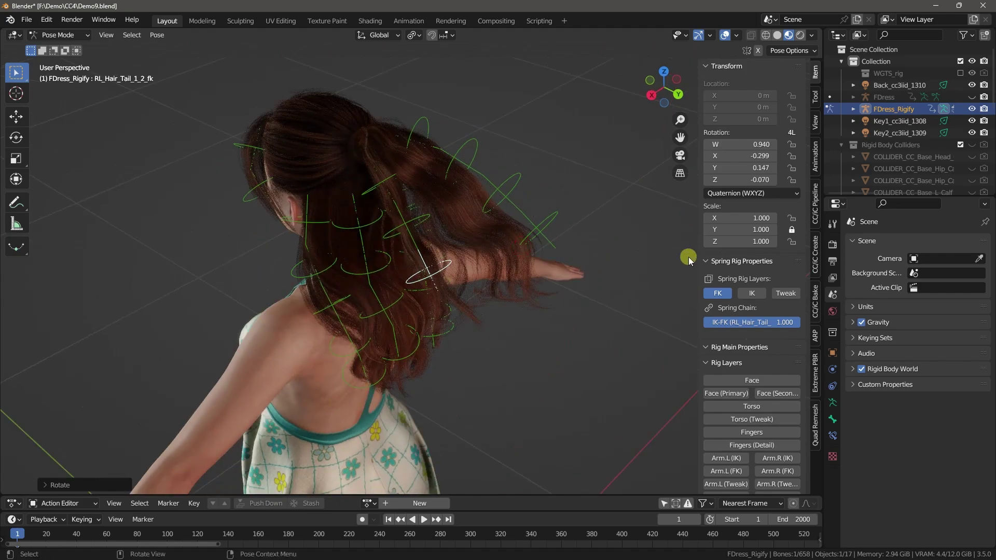
Display the Tweak layer, move RL_Hair_Tail_2_2_tweak on the FK-posed ponytail and try moving RL_Hair_Tail_2_3_tweak.
middle_click_drag(612, 218, 497, 162)
left_click(495, 161)
key("g")
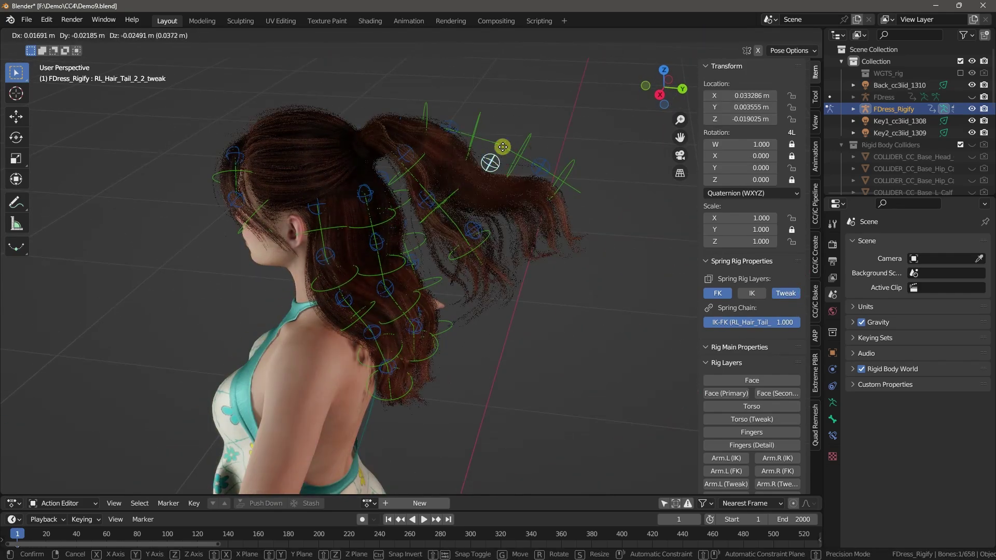
left_click(519, 127)
left_click(542, 165)
key("g")
right_click(548, 193)
middle_click_drag(536, 231, 513, 231)
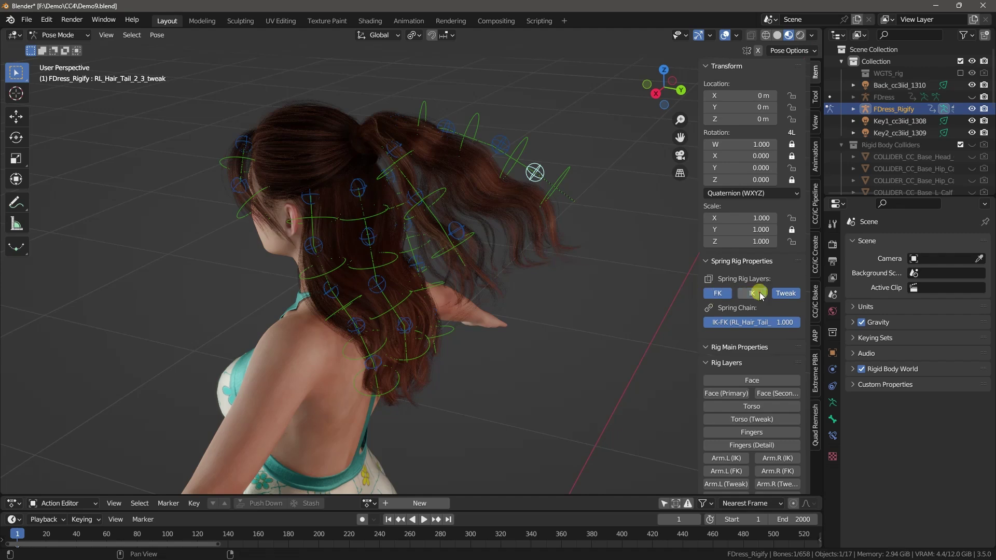
Display the IK layer again and switch the ponytail, back and front hair chain groups to IK.
left_click(511, 245)
left_click(710, 323)
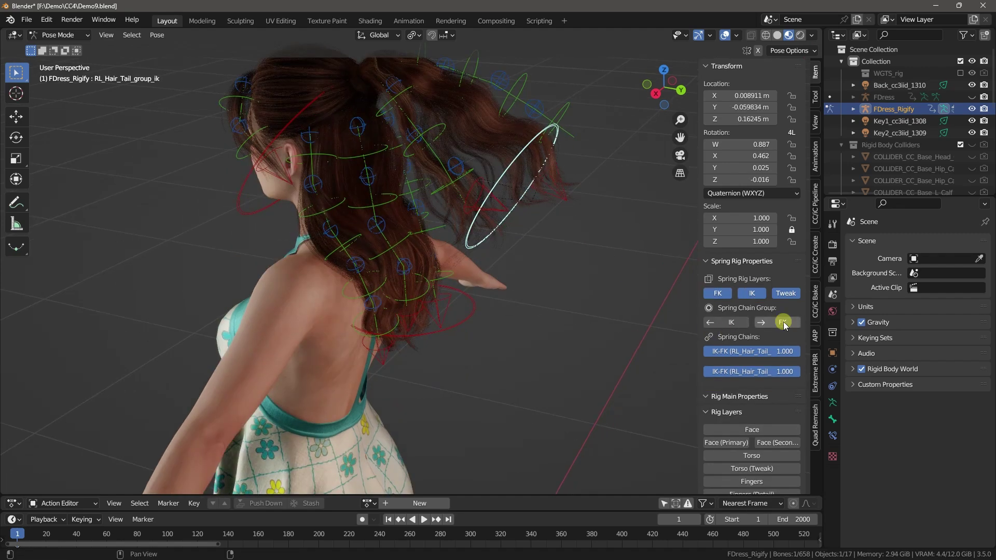
left_click(731, 322)
left_click(467, 306)
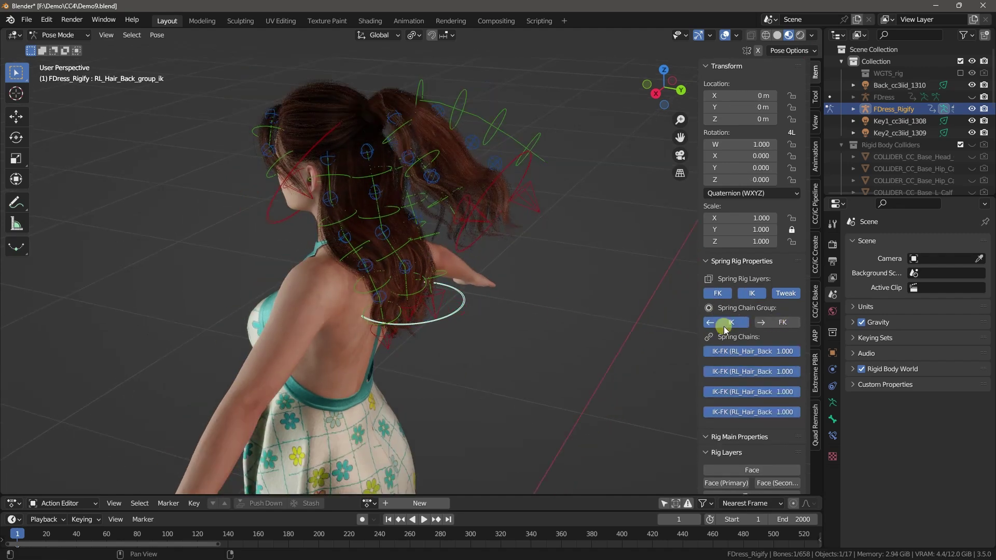
left_click(725, 324)
left_click(298, 213)
left_click(726, 321)
Scale the back hair's group IK control to about 3.06, then move and rotate it to spread the hair outward behind the shoulders.
middle_click_drag(488, 271, 414, 268)
left_click(456, 310)
middle_click_drag(459, 306, 492, 294)
key("s")
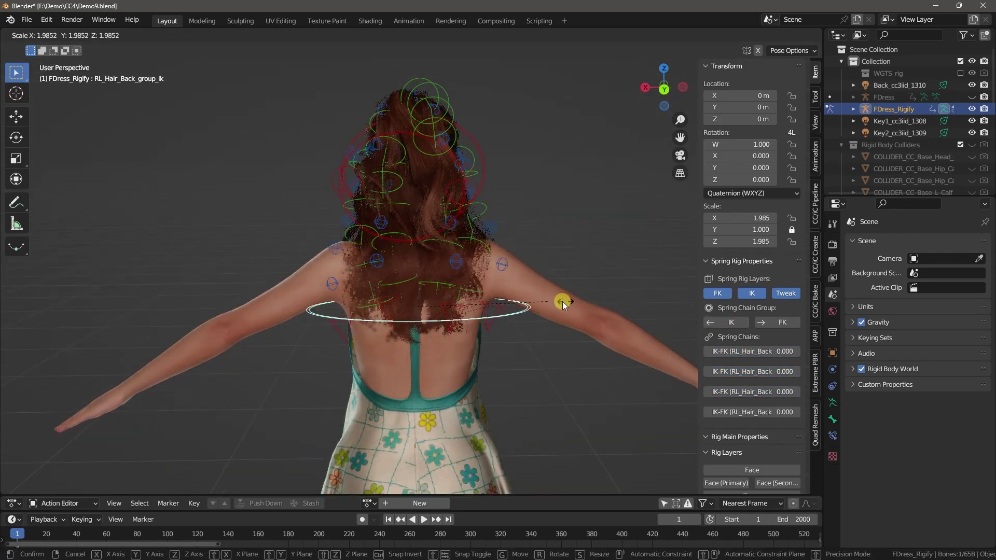
left_click(602, 293)
middle_click_drag(580, 280, 484, 267)
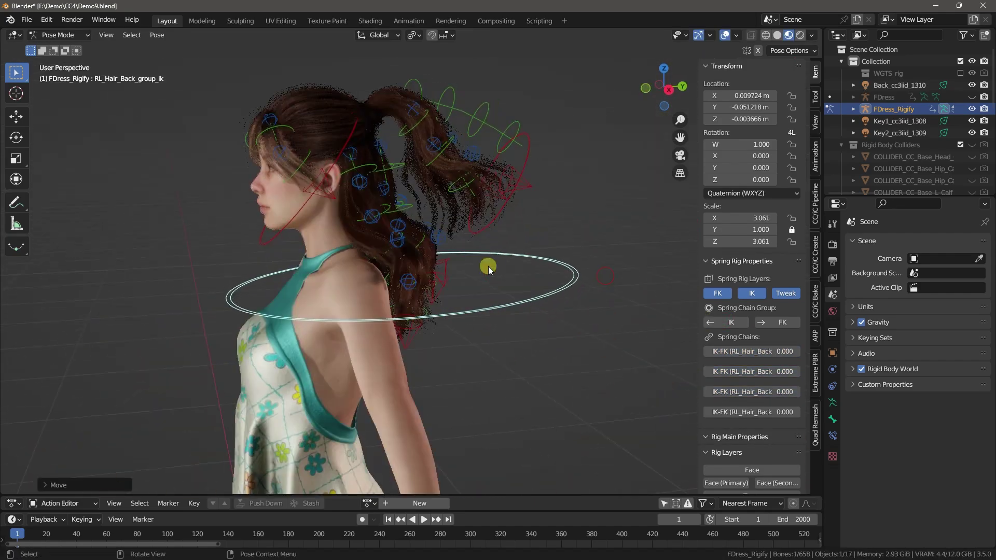
key("r")
left_click(526, 150)
Rotate and move the ponytail's group IK control upward so the ponytail blows back.
left_click(526, 151)
middle_click_drag(526, 151, 461, 204, "shift")
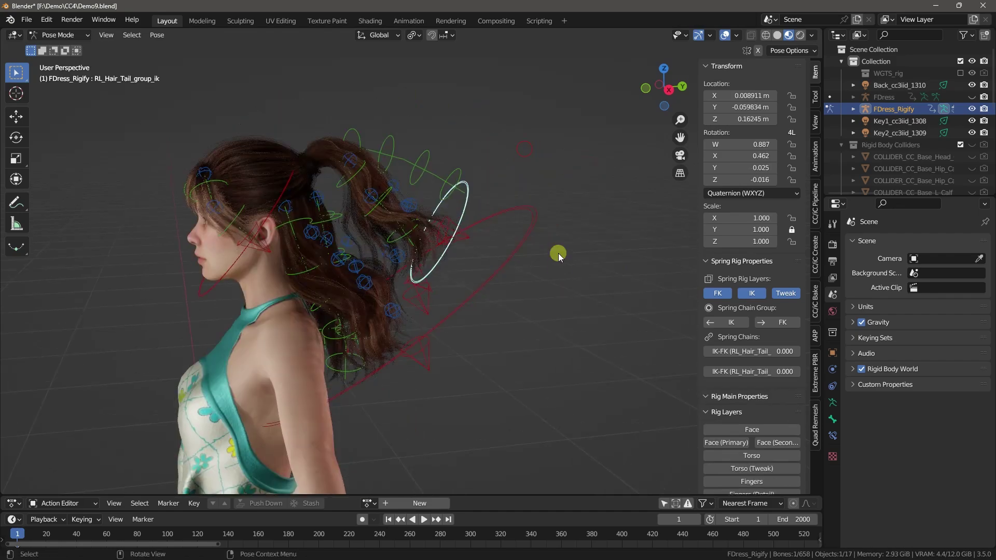
key("r")
left_click(530, 185)
key("g")
left_click(565, 80)
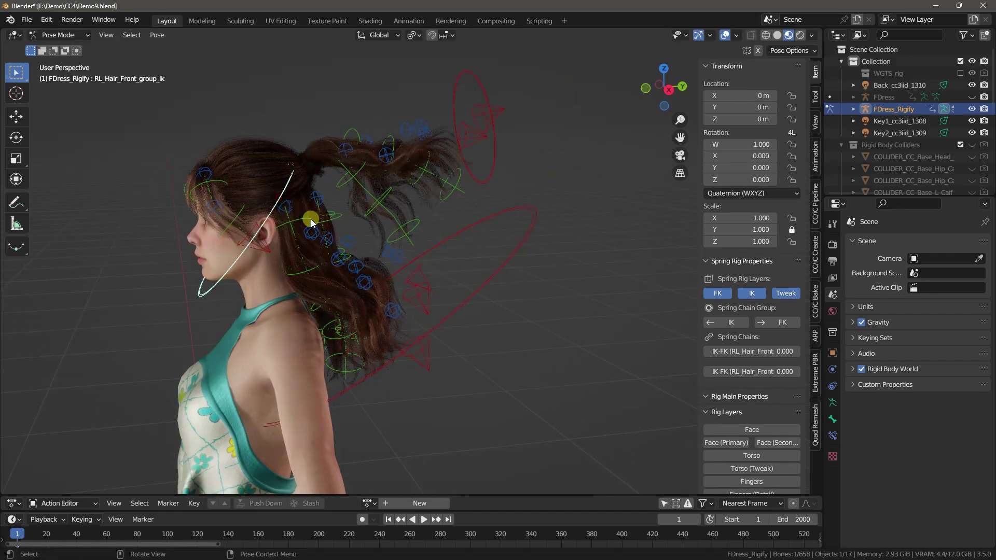
Scale the front hair's group IK control to about 1.326, then move and rotate it to sweep the fringe aside.
middle_click_drag(311, 222, 406, 208, "shift")
middle_click_drag(405, 208, 450, 218)
key("s")
left_click(529, 226)
key("g")
left_click(540, 224)
key("g")
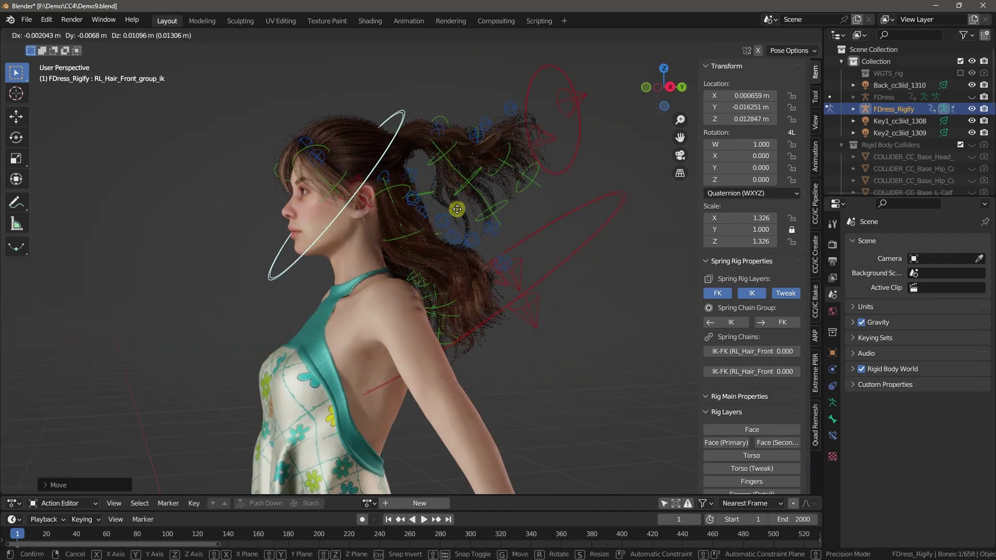
left_click(449, 229)
key("r")
left_click(387, 283)
Hide the viewport overlays and examine the posed, windblown hair from the front.
left_click_drag(667, 88, 683, 74)
key("shift+alt+z")
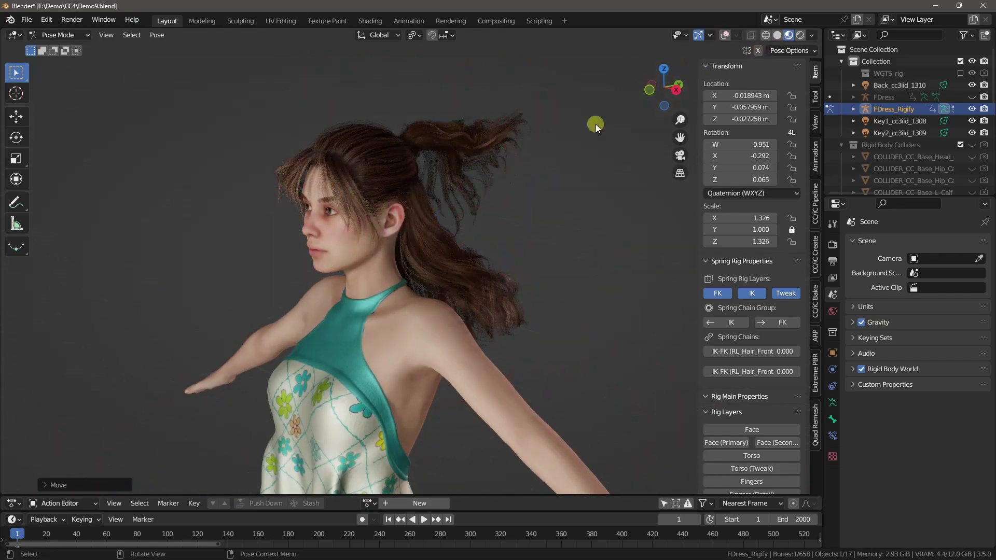
middle_click_drag(596, 122, 233, 236)
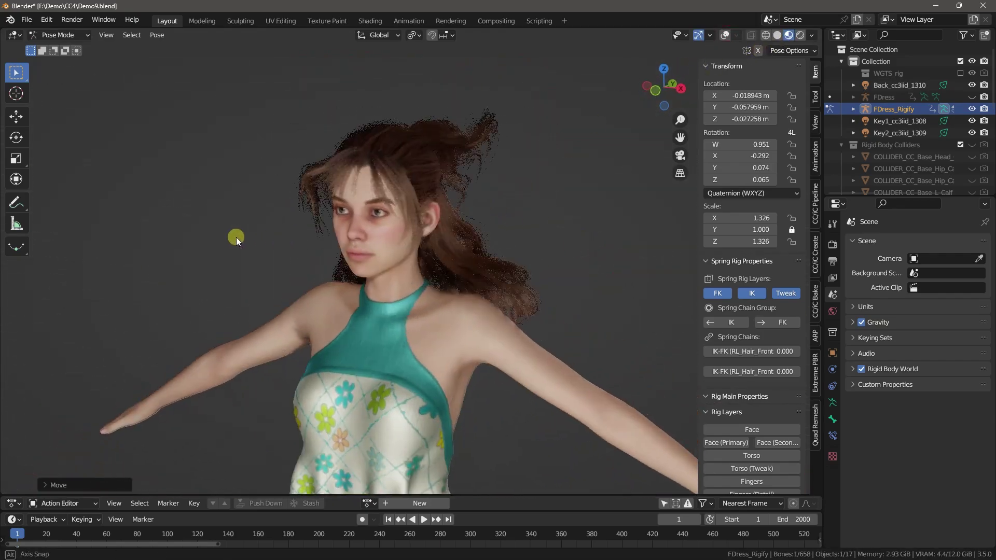
Show the viewport overlays again and open the HEAD Rig's spring rig settings in the character pipeline tools.
left_click(725, 34)
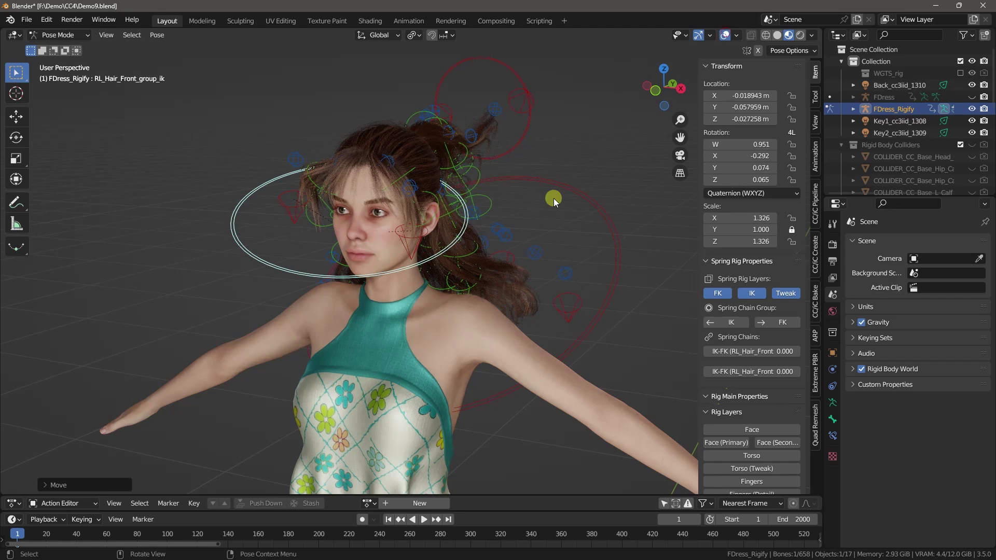
left_click(816, 196)
scroll(757, 269, "down", 10)
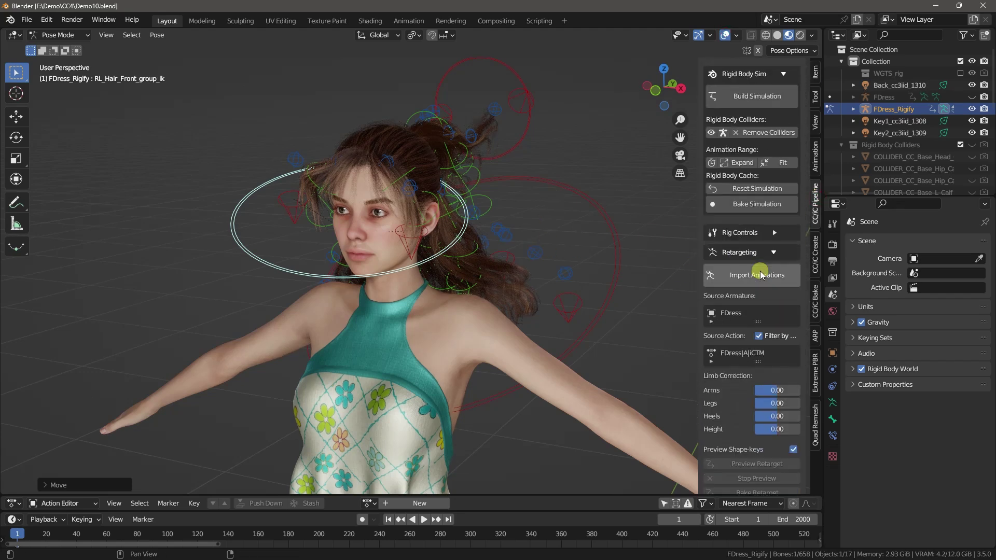
scroll(742, 216, "up", 5)
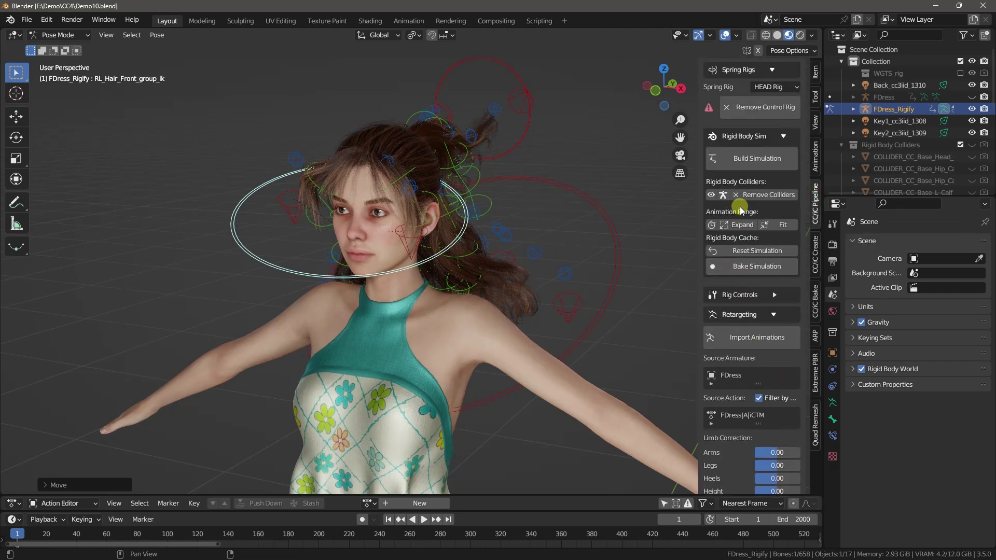
left_click(767, 110)
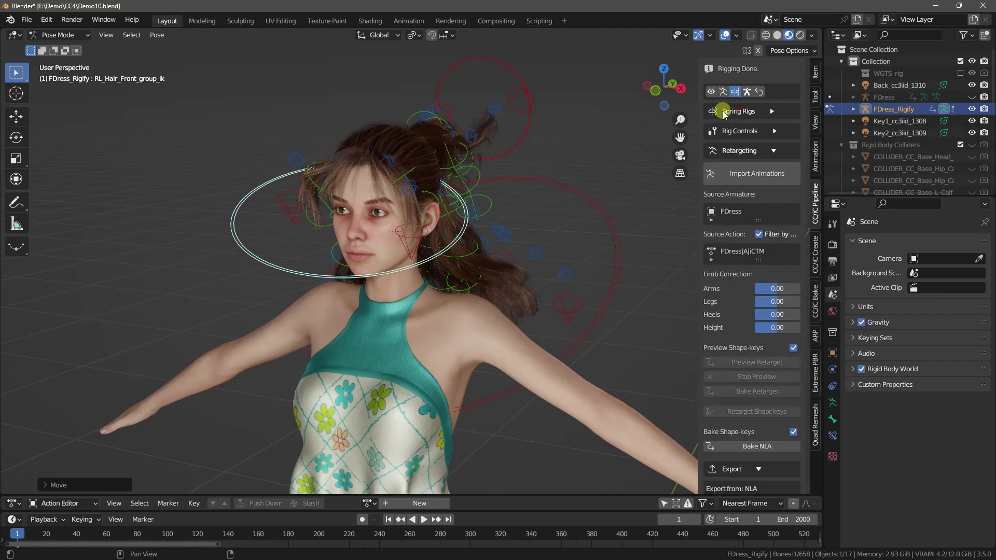
left_click(725, 110)
Select all visible hair controls, clear all their pose transforms, and build the hair's rigid body simulation.
middle_click_drag(476, 226, 524, 229)
key("a")
left_click(157, 37)
mouse_move(169, 58)
left_click(291, 59)
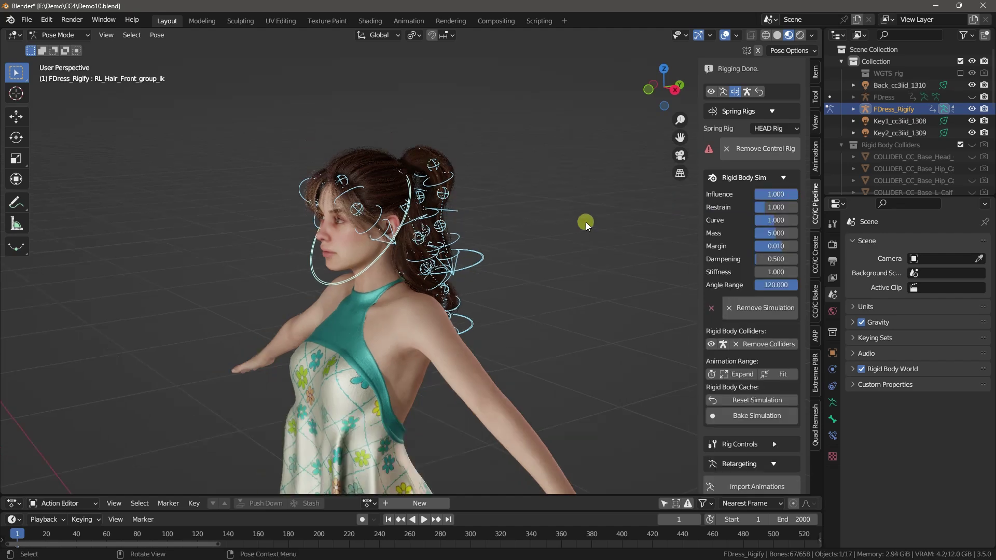
Play the timeline to check the hair simulation from the side, stopping at frame 80.
middle_click_drag(586, 222, 525, 267)
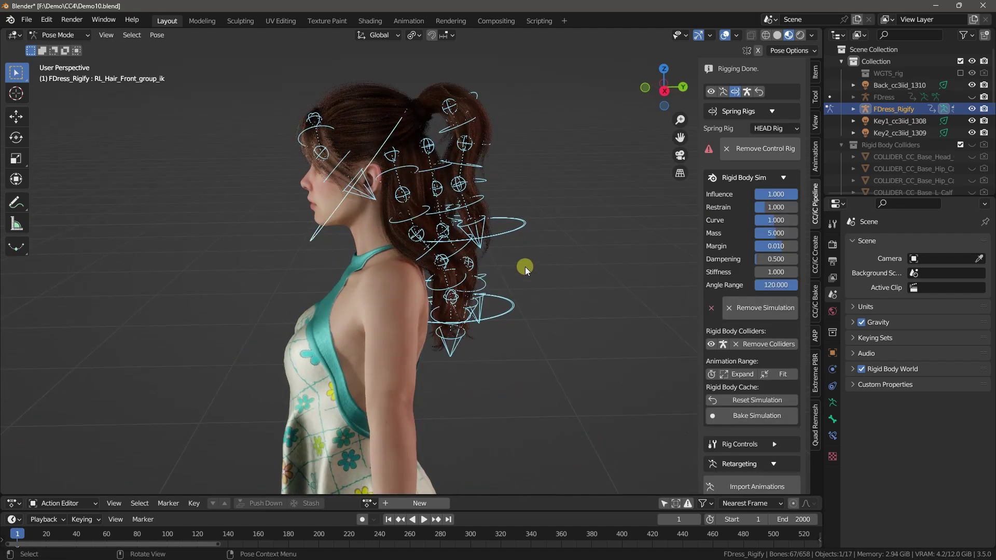
left_click(425, 519)
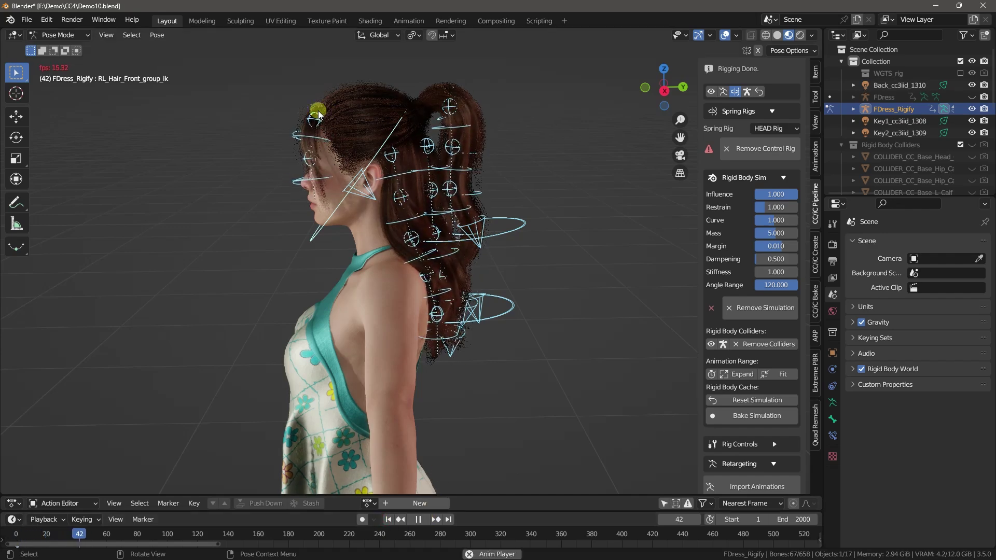
left_click(420, 520)
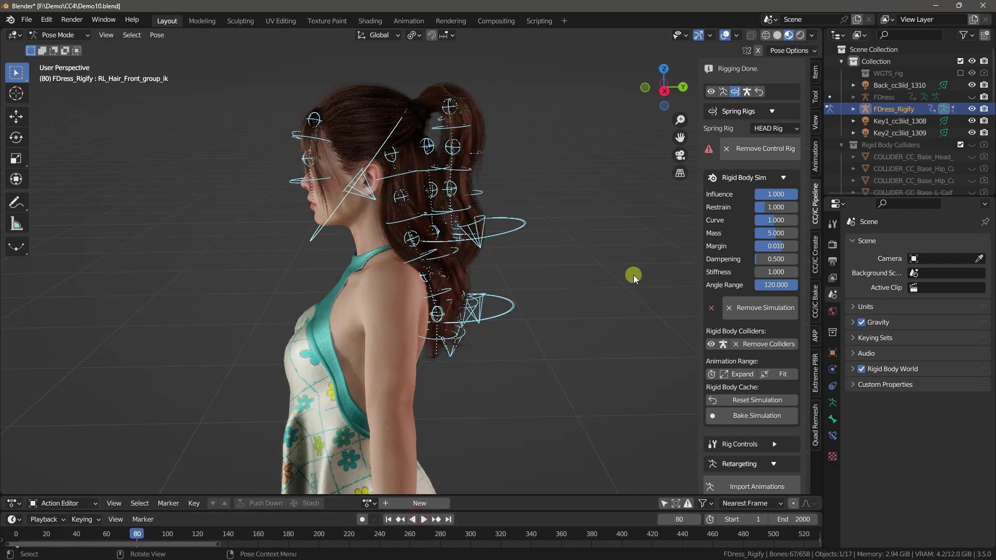
Preview the FDress|A|iCTM action retargeted from the FDress armature, return to the first frame, and put the rig back in Pose Mode.
scroll(733, 327, "down", 12)
left_click(726, 274)
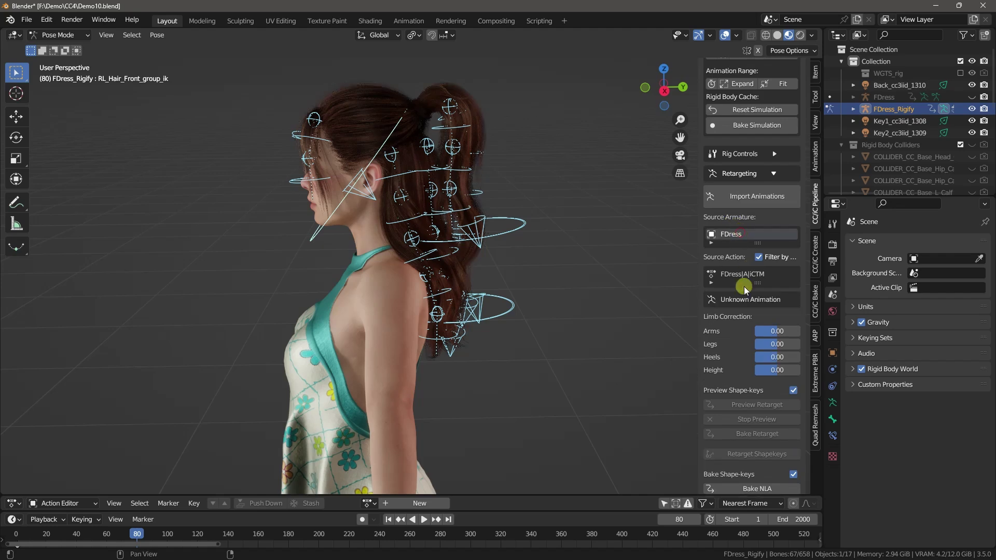
left_click(747, 407)
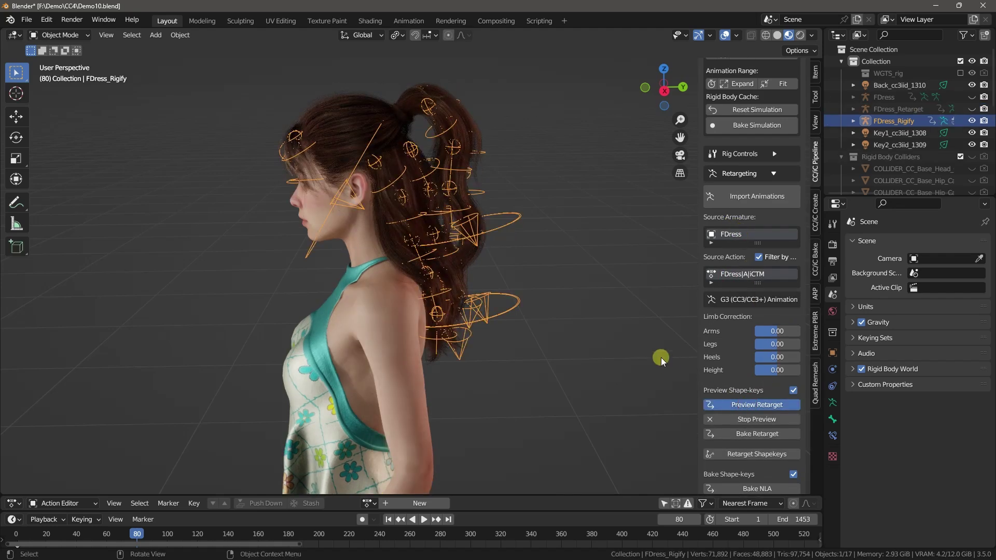
middle_click_drag(523, 317, 505, 304)
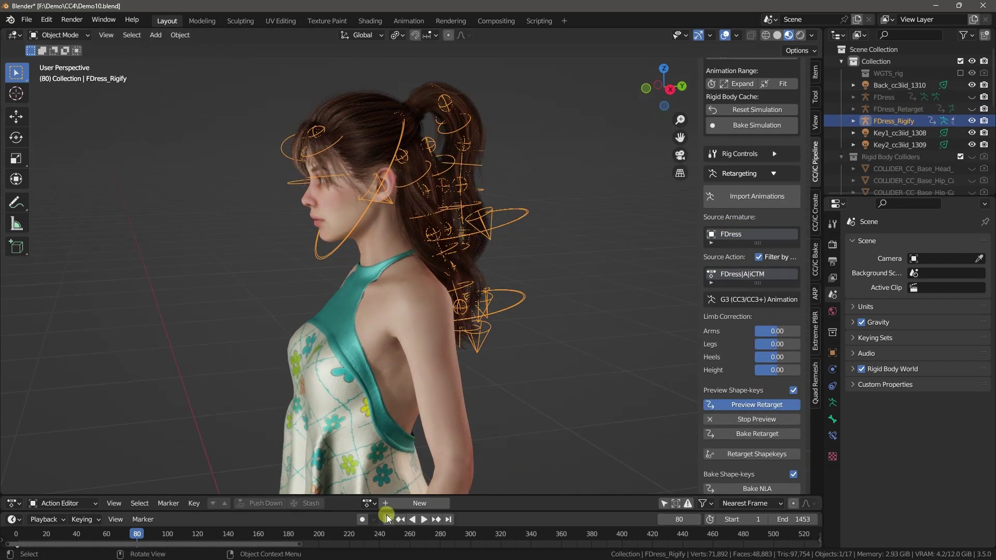
left_click(388, 520)
scroll(460, 361, "down", 3)
left_click(61, 74)
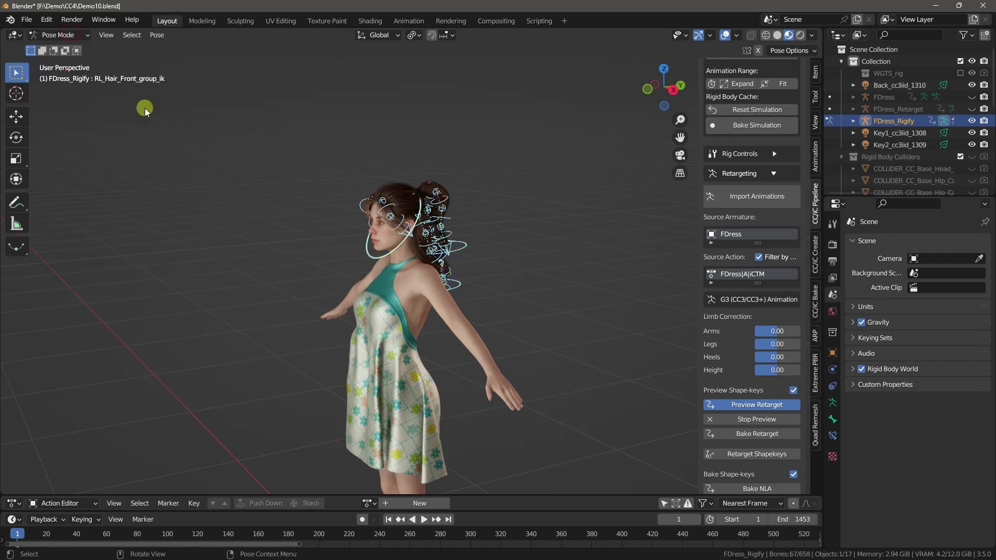
Play the retargeted animation to review the hair motion, and bake the rigid body simulation.
scroll(541, 272, "up", 5)
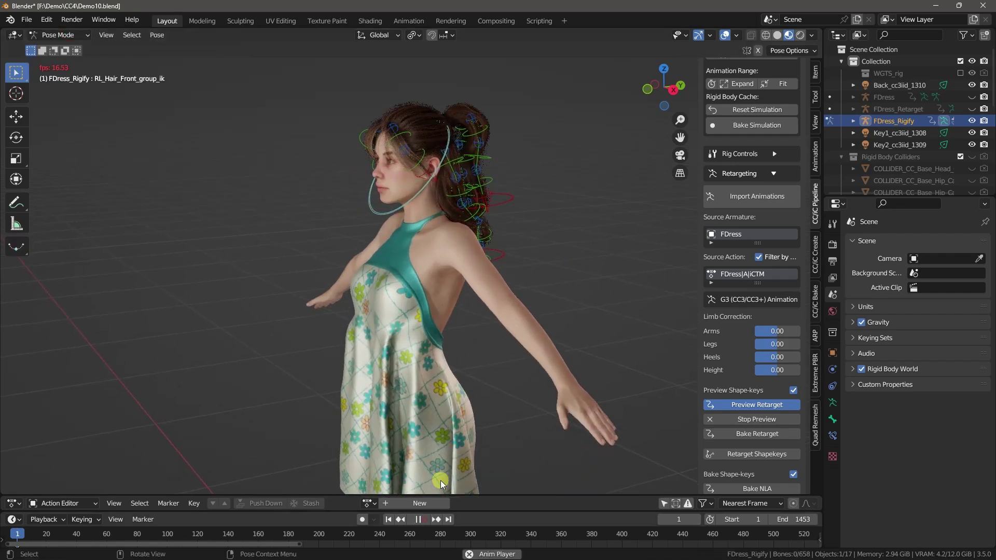
middle_click_drag(555, 313, 521, 312)
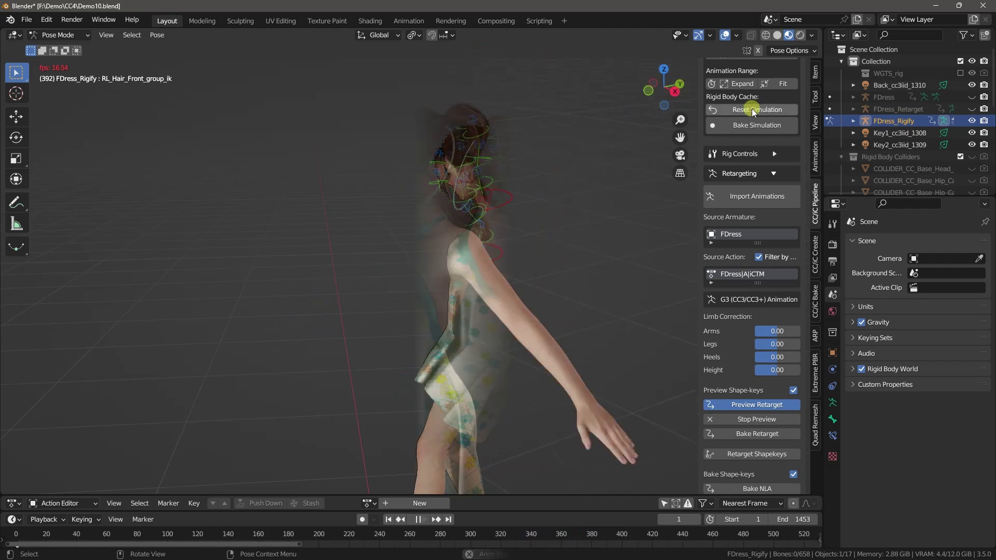
scroll(769, 179, "up", 10)
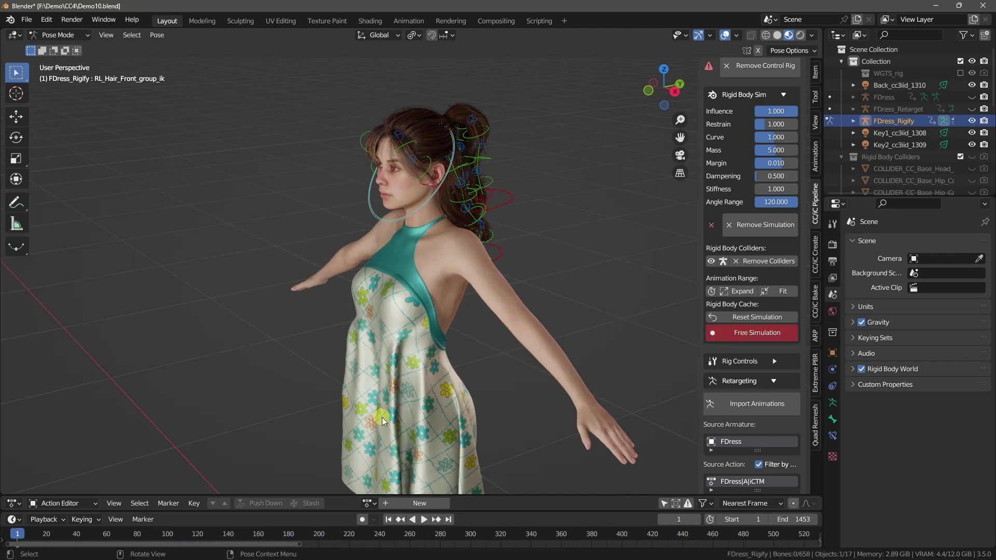
Play and scrub the baked animation, stop at frame 238, and view the swinging hair from behind.
key("space")
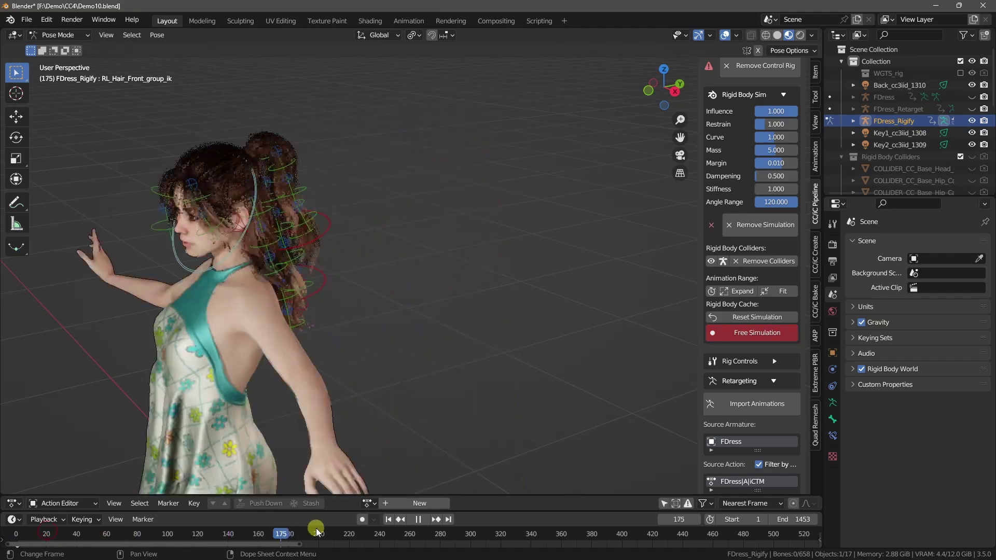
left_click_drag(435, 525, 375, 519)
key("space")
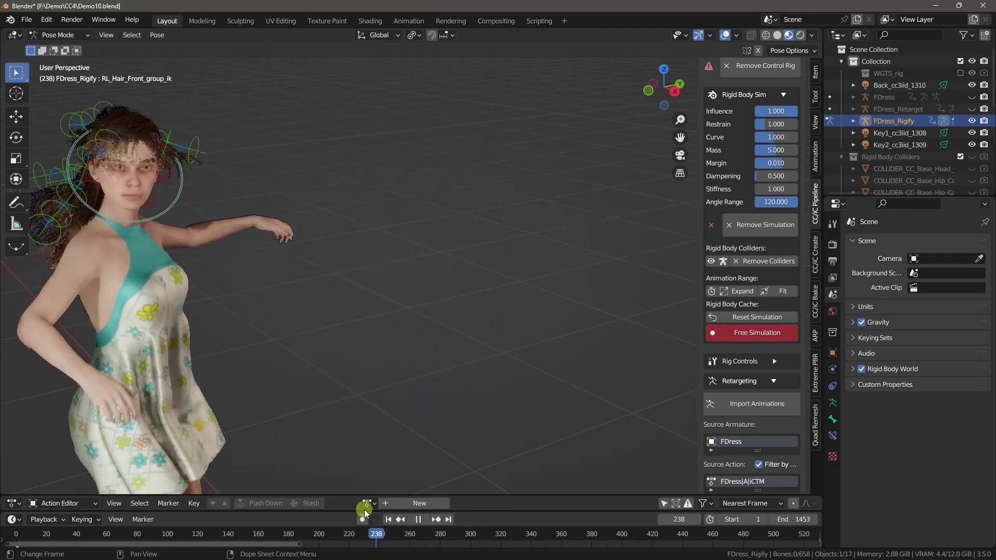
middle_click_drag(182, 259, 689, 141)
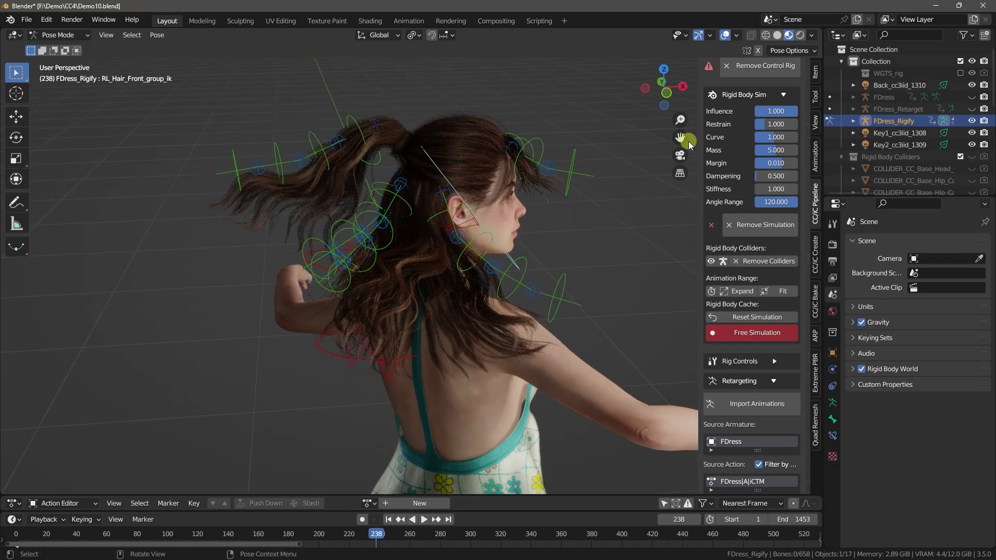
Examine the spring rig properties of the front hair group and of the first ponytail chain's IK target.
left_click(816, 72)
scroll(752, 222, "down", 2)
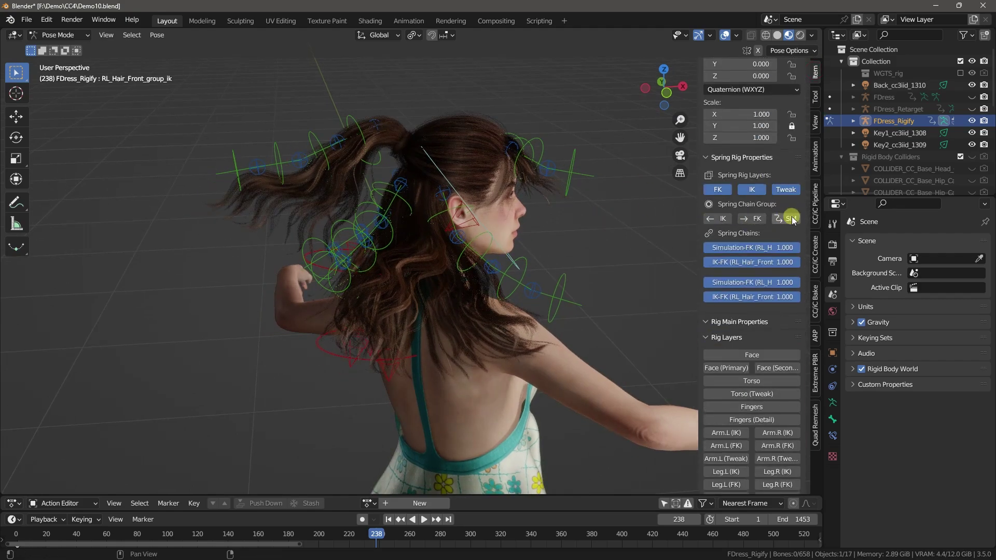
middle_click_drag(484, 247, 415, 234)
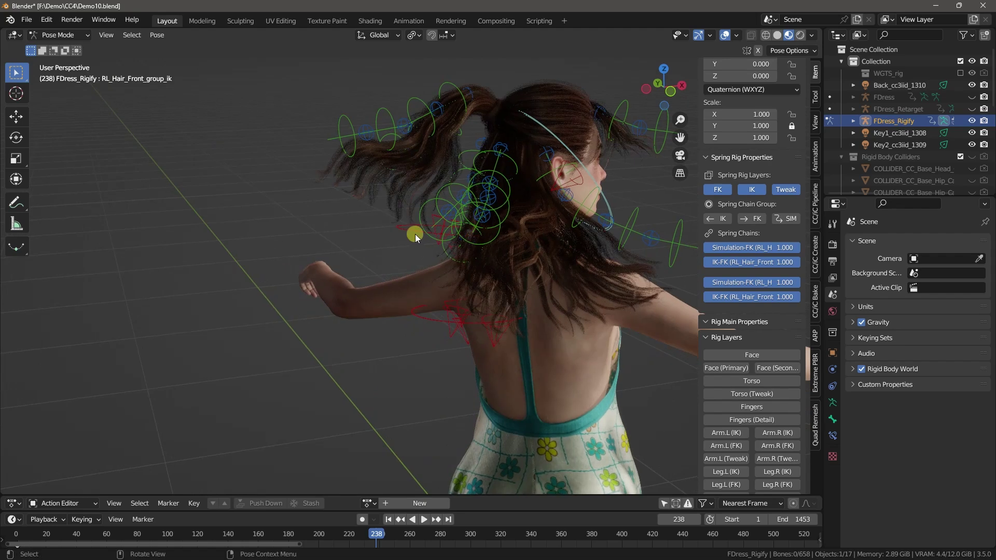
left_click(434, 217)
left_click(730, 247)
mouse_move(795, 248)
left_mouse_down()
mouse_move(452, 254)
mouse_move(781, 251)
left_mouse_up()
middle_click_drag(476, 246, 485, 276)
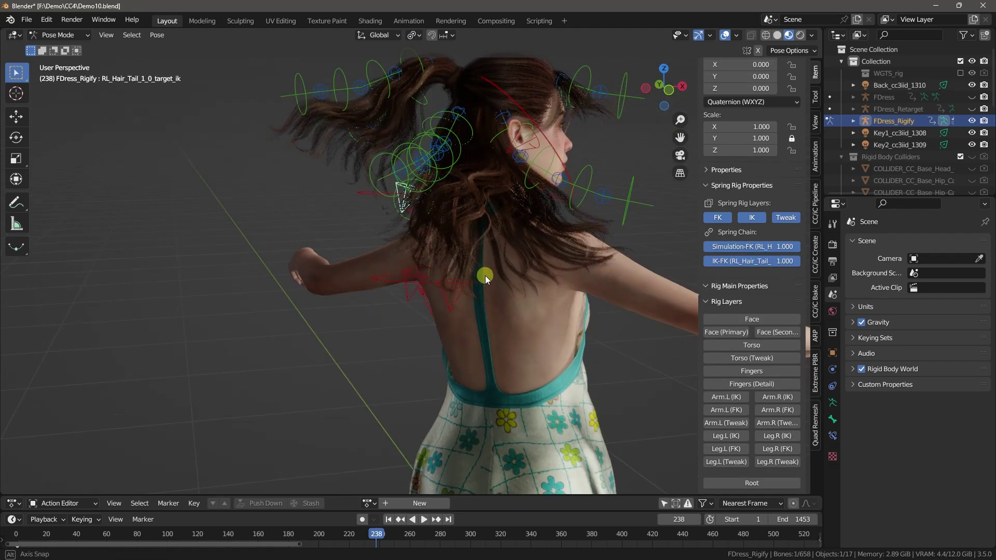
Set Simulation-FK to 0 for both ponytail chains, and try the group's simulation and IK modes before switching it to FK.
left_click(363, 194)
left_click(730, 272)
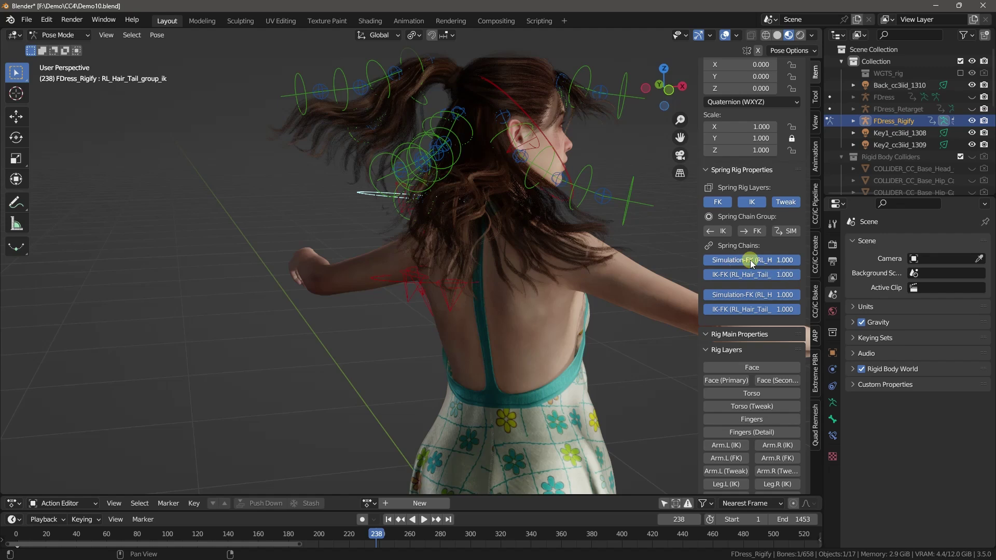
left_click_drag(752, 263, 388, 267)
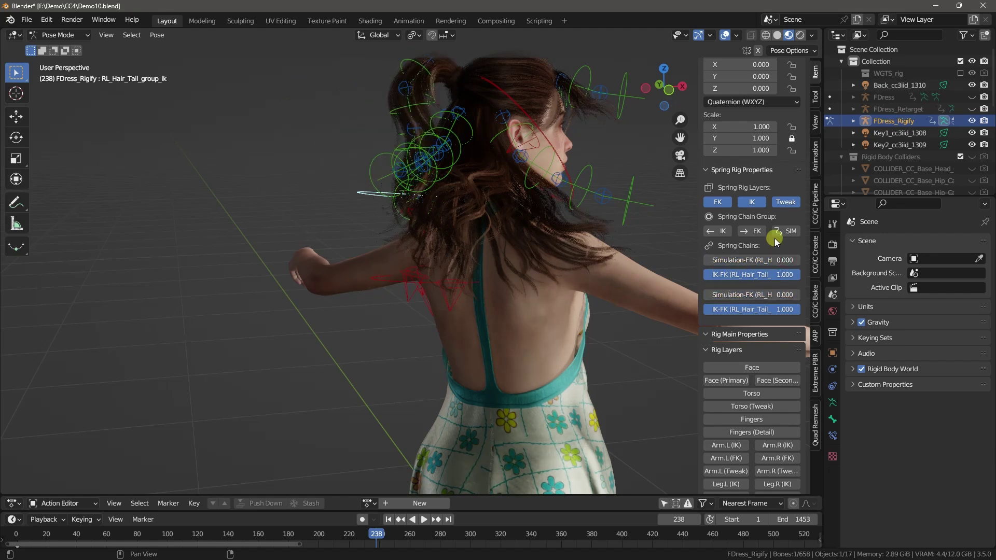
left_click(790, 231)
left_click(717, 232)
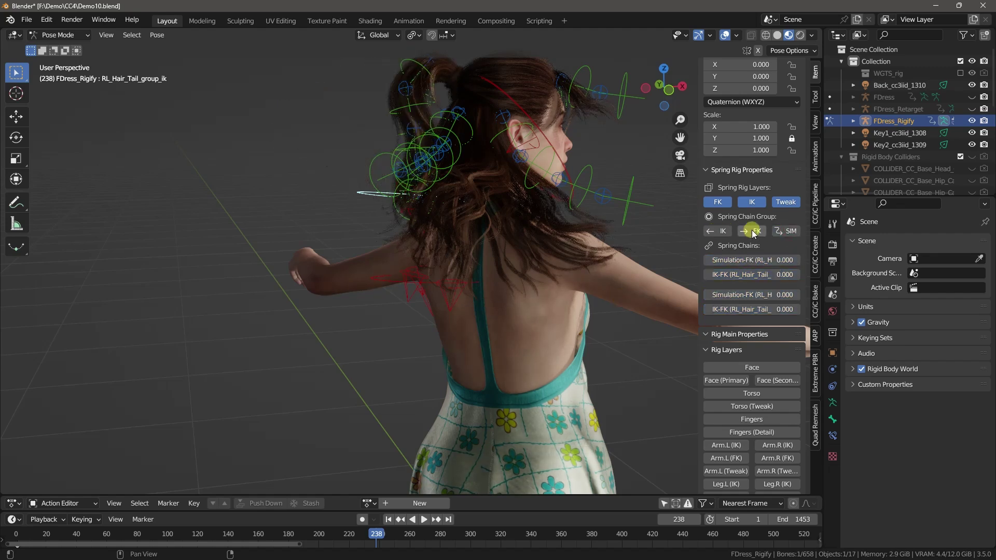
Rotate the FK controls of both ponytail chains to lift the ponytail outward behind the head.
middle_click_drag(511, 191, 478, 208)
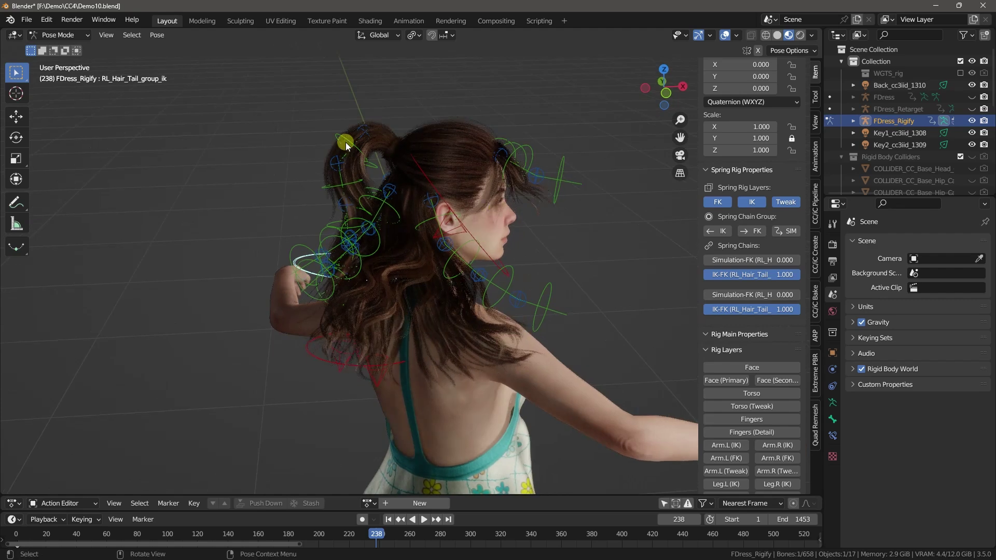
left_click(346, 143)
key("r")
left_click(385, 186)
key("r")
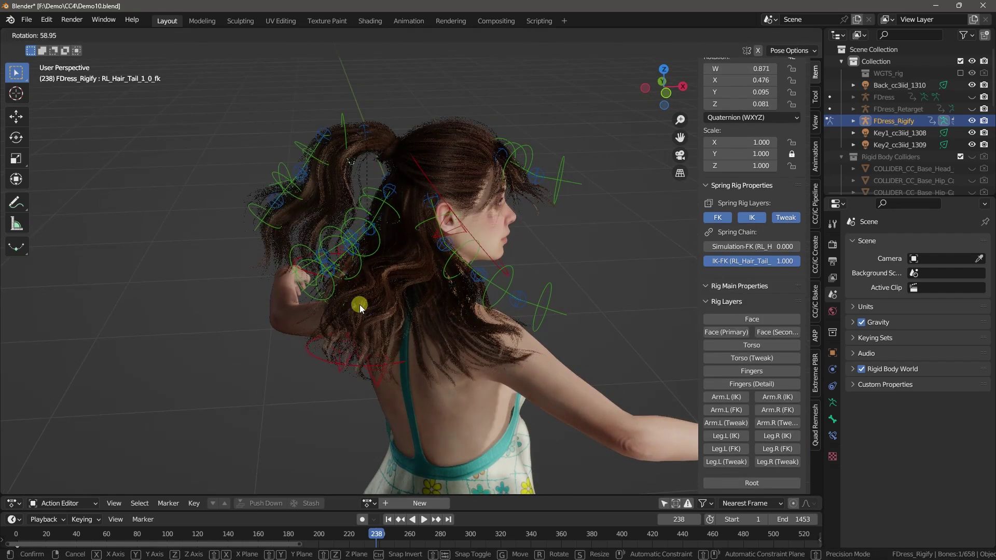
left_click(356, 294)
left_click(316, 160)
key("r")
left_click(294, 251)
key("r")
left_click(329, 229)
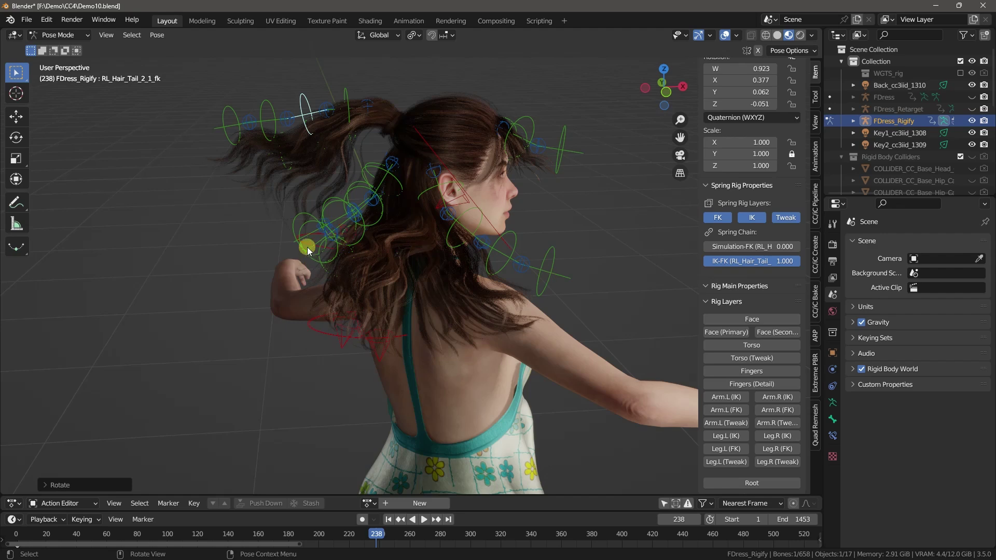
Switch the ponytail group to IK, then rotate and move its group IK control up and away from the head.
left_click(307, 246)
left_click(720, 248)
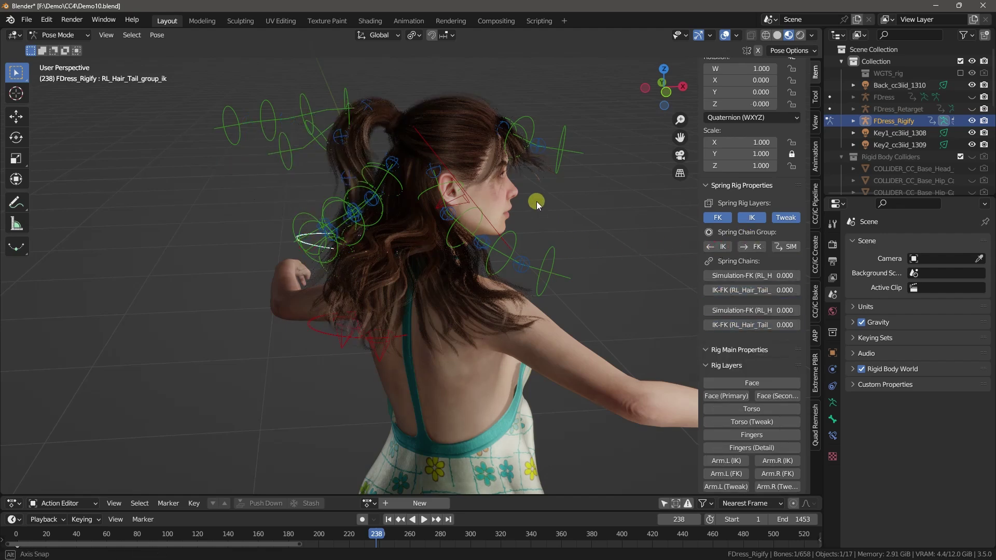
middle_click_drag(536, 201, 534, 199)
key("r")
left_click(518, 329)
key("g")
left_click(418, 280)
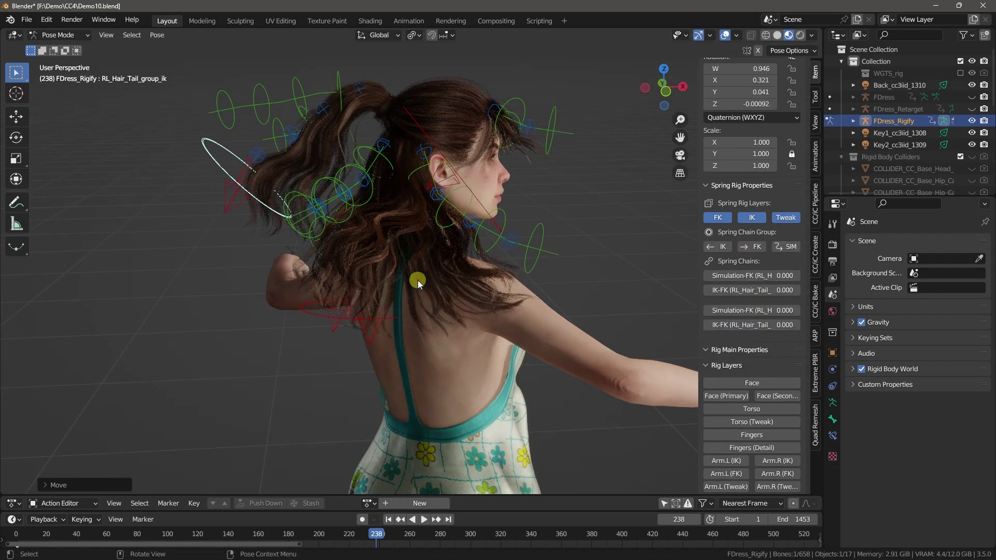
Switch the ponytail group to FK and back to simulation, then inspect a back hair chain's IK target.
left_click(756, 248)
left_click(791, 248)
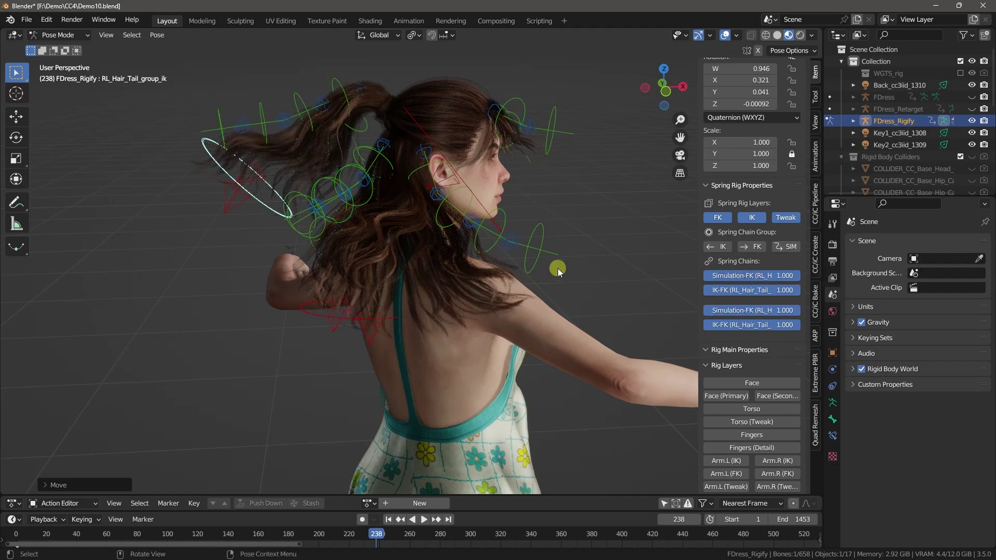
middle_click_drag(498, 270, 530, 266)
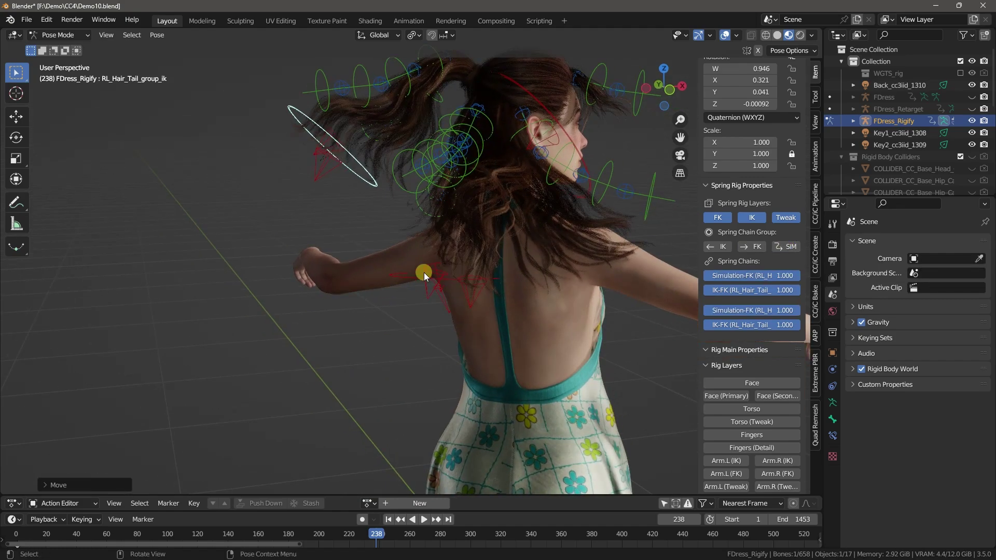
left_click(425, 274)
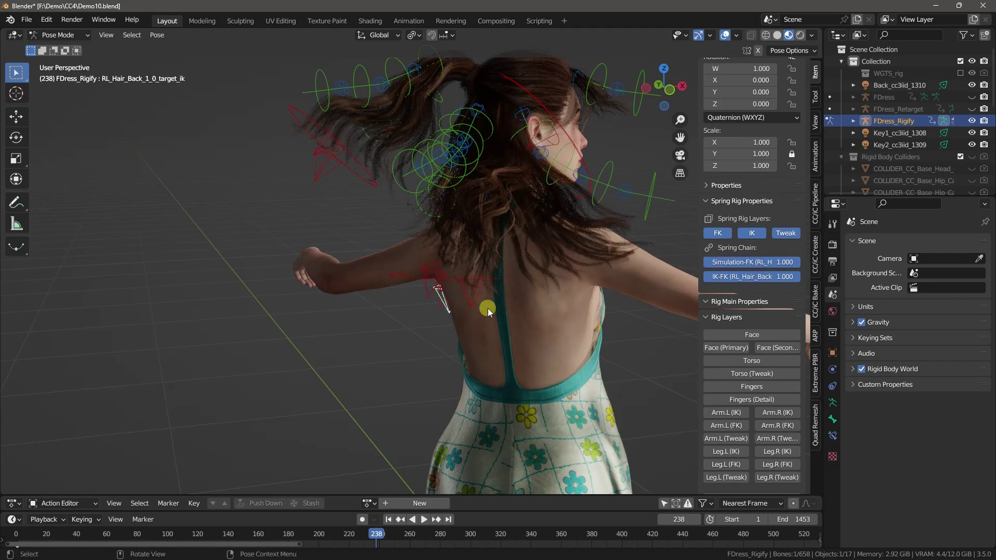
middle_click_drag(491, 272, 548, 267)
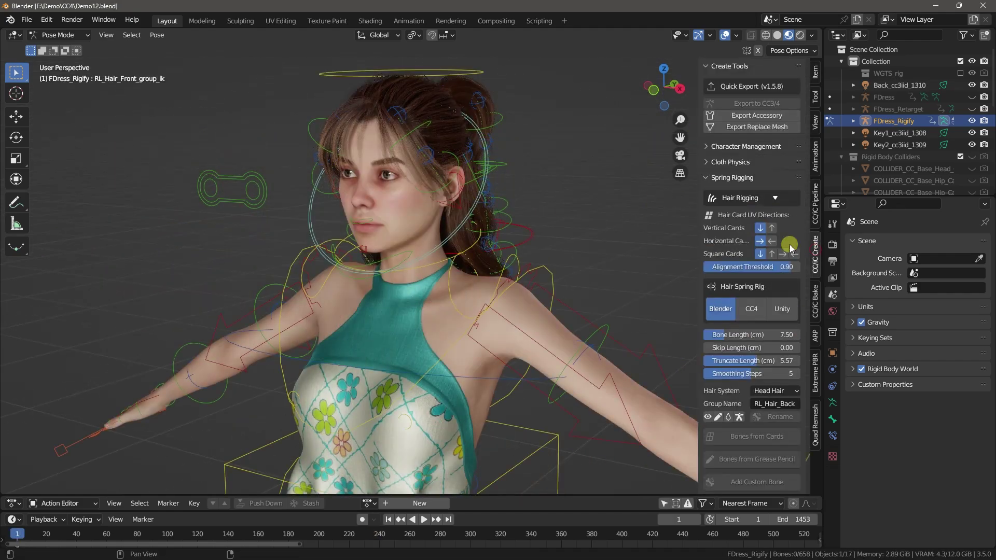
Open only the Cloth Physics tools, select the dress in Object Mode, and add cloth physics to it.
left_click(739, 163, "ctrl")
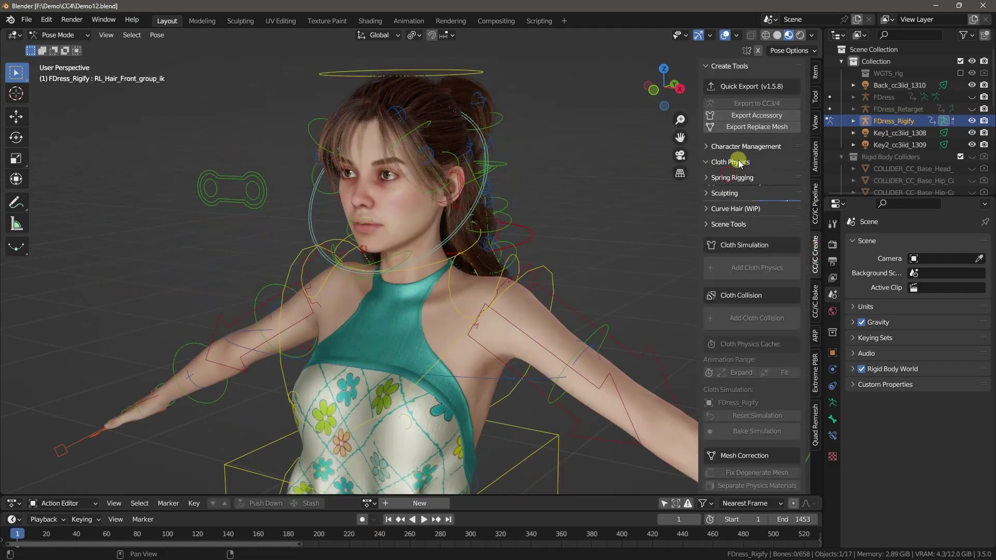
key("ctrl+Tab")
left_click(378, 281)
left_click(747, 227)
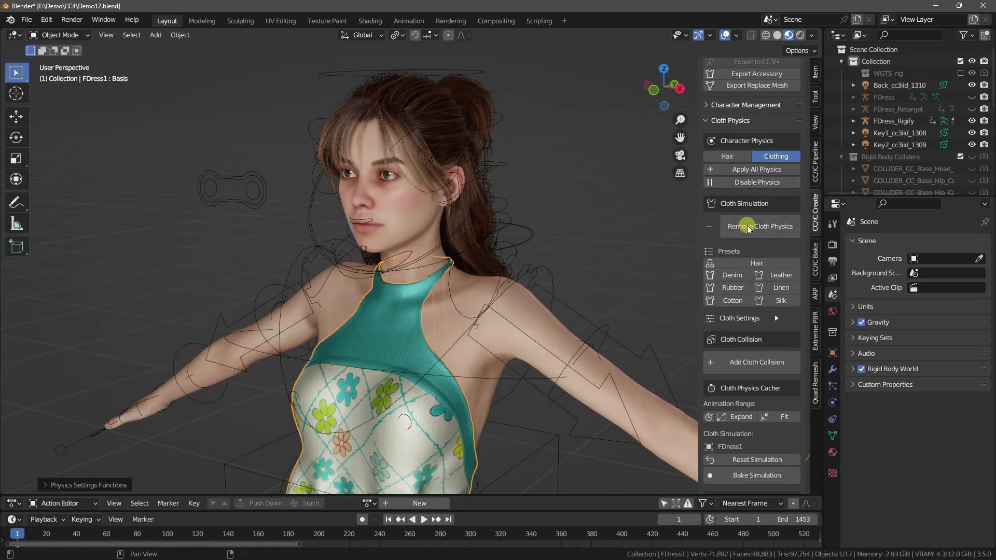
Select the character's body mesh and add cloth collision to it.
left_click(521, 313)
left_click(792, 293)
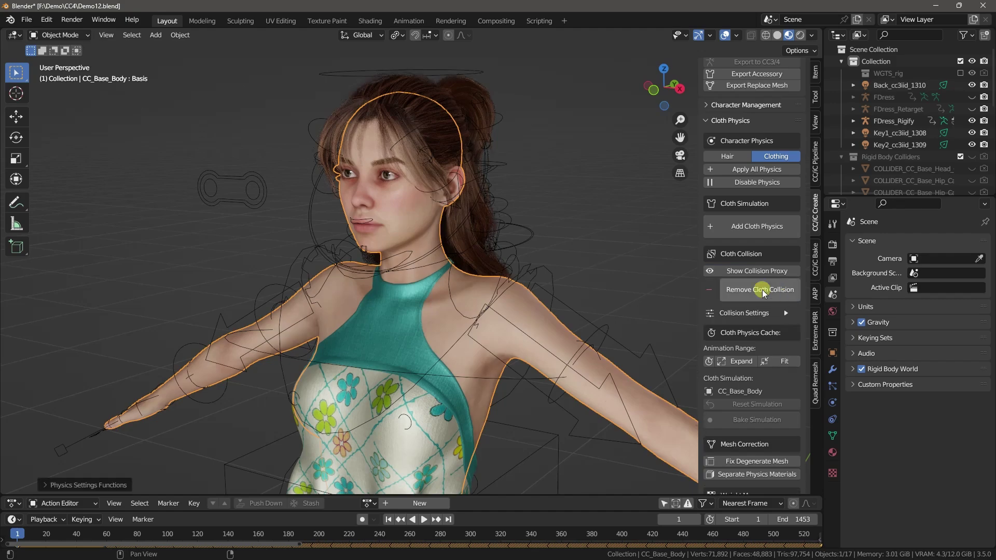
Add a wind force field, rotate it to blow toward the character, and move it to about X -1.13, Y -1.01, Z 1.00 m.
scroll(529, 293, "down", 6)
key("shift+a")
mouse_move(471, 270)
left_click(517, 283)
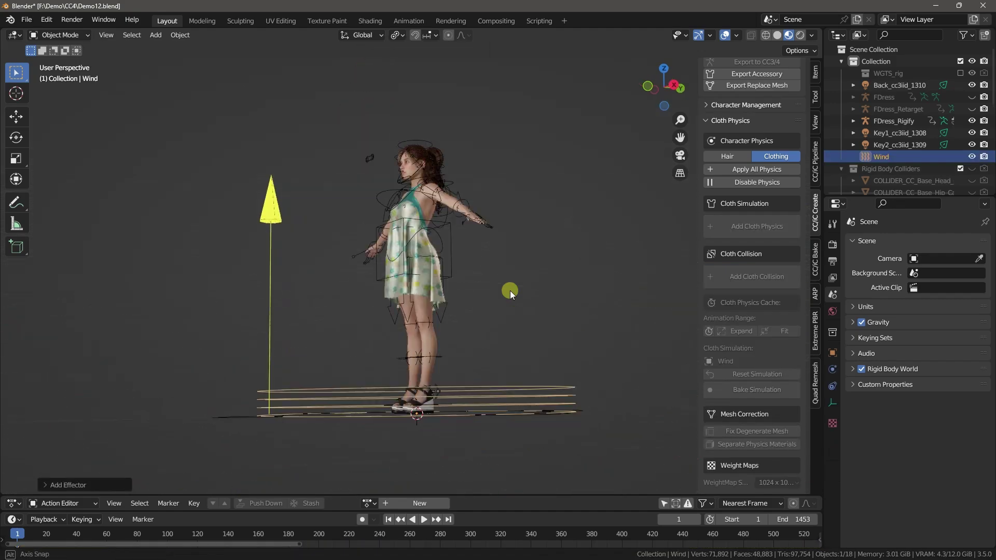
key("r")
left_click(308, 276)
key("KP_7")
key("g")
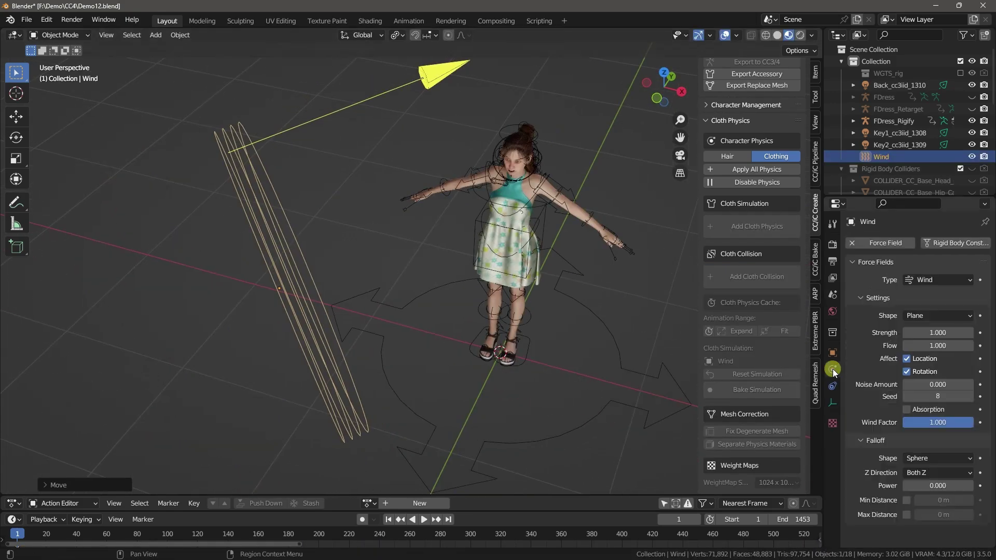
Set the wind force field's strength to 5000 and keyframe that strength at frame 1.
double_click(938, 333)
type("5000")
key("Return")
left_click(815, 71)
key("i")
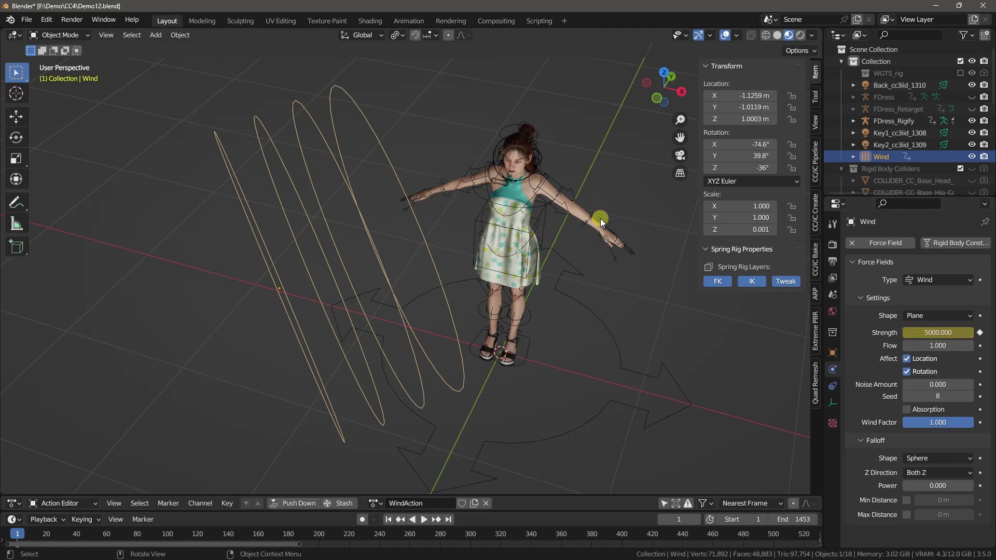
In the Animation workspace, add a Noise modifier to the wind's strength curve with scale 20 and strength 5000.
left_click(409, 21)
left_click(306, 35)
left_click(451, 97)
left_click(462, 35)
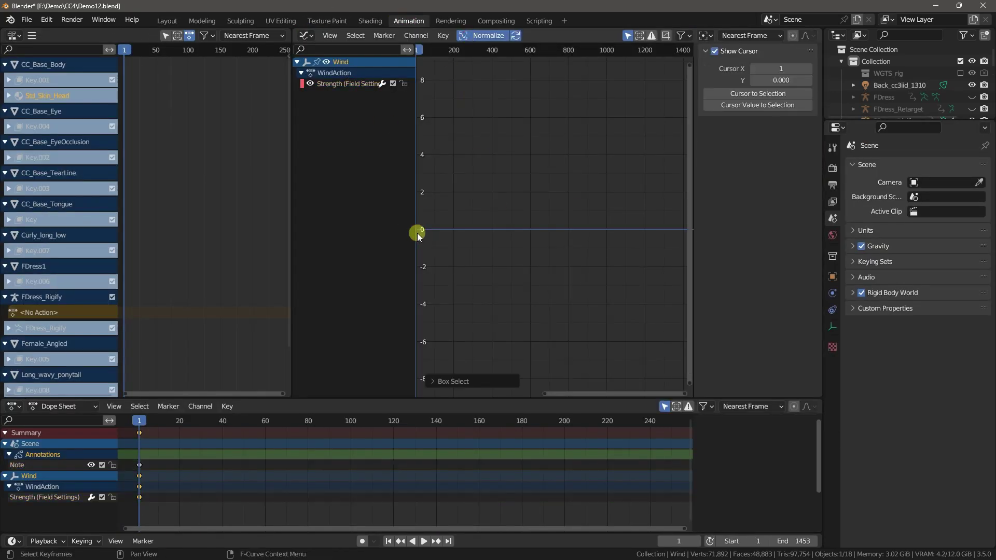
left_click(815, 98)
left_click(738, 53)
left_click(777, 109)
type("5000")
key("Return")
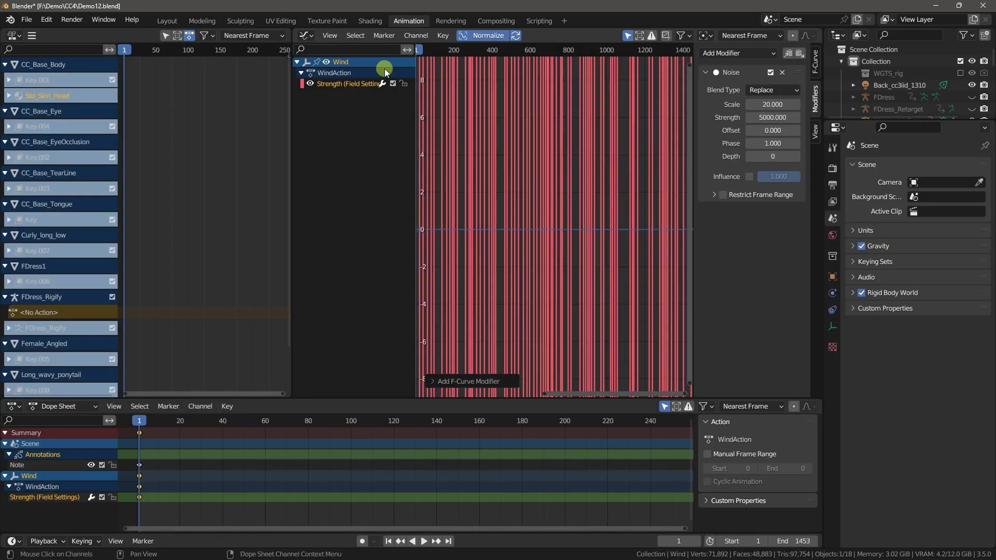
Return to the Layout workspace, play the wind simulation briefly, and rewind to the first frame.
left_click(167, 21)
left_click(425, 519)
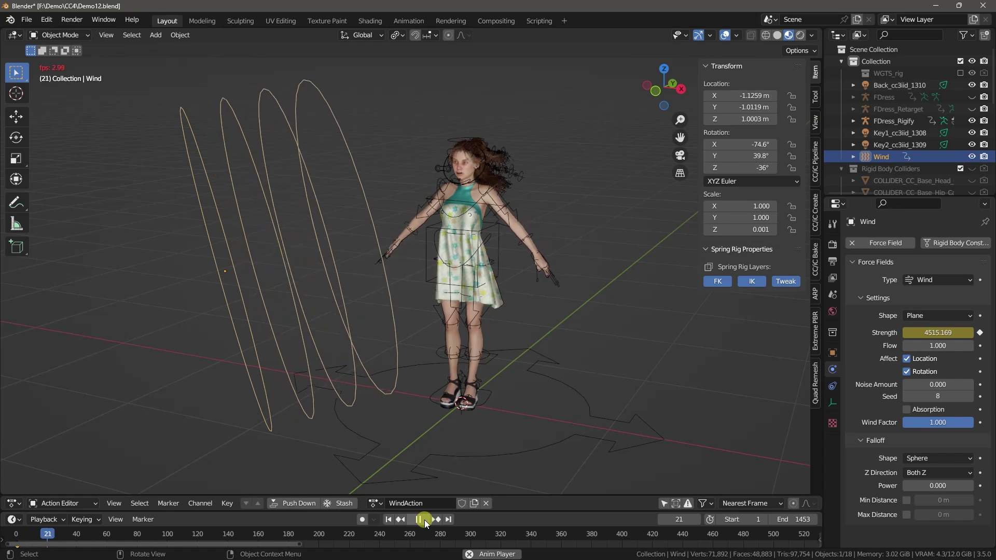
left_click(419, 519)
left_click(388, 519)
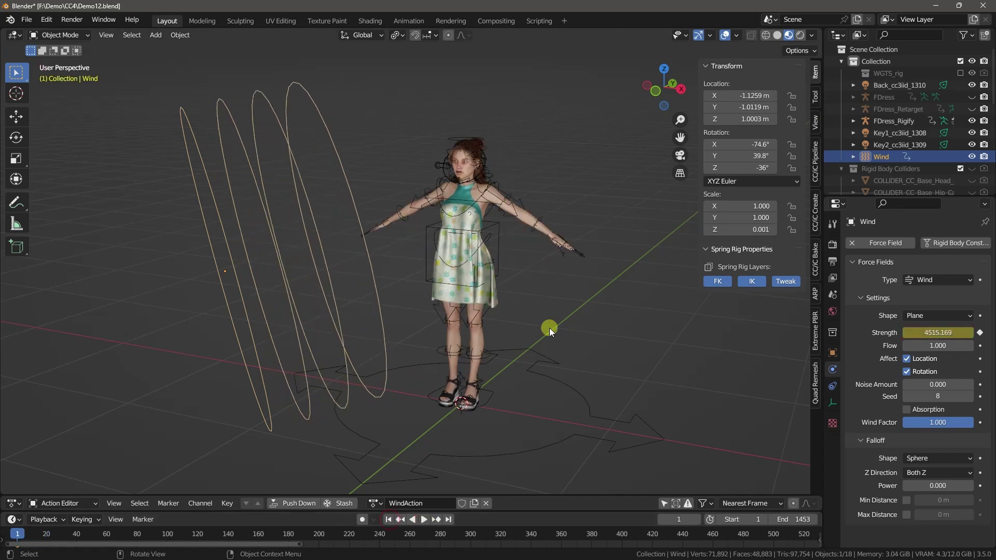
Open the CC/iC Pipeline scene tools, reset all physics dynamics, and bake all dynamics.
left_click(819, 175)
left_click(734, 128)
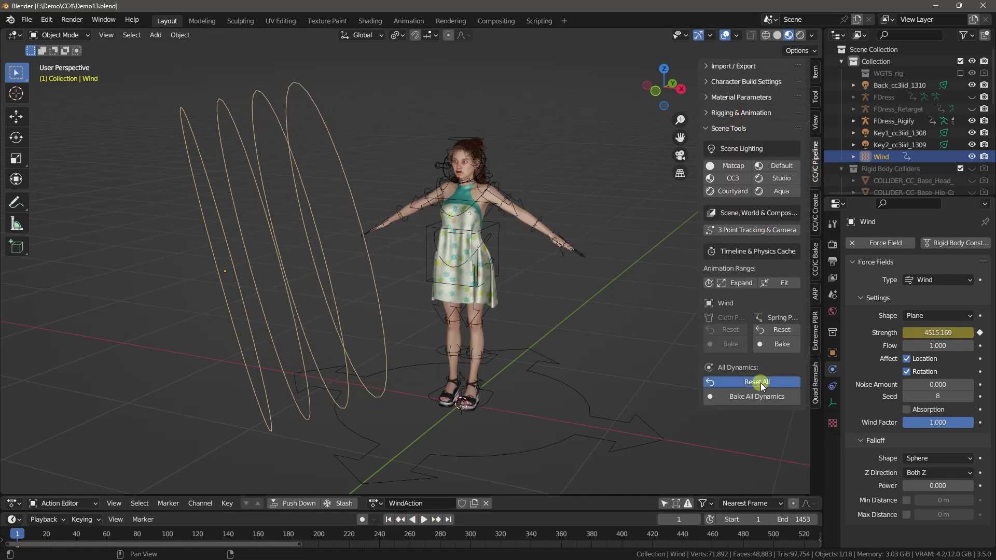
left_click(720, 398)
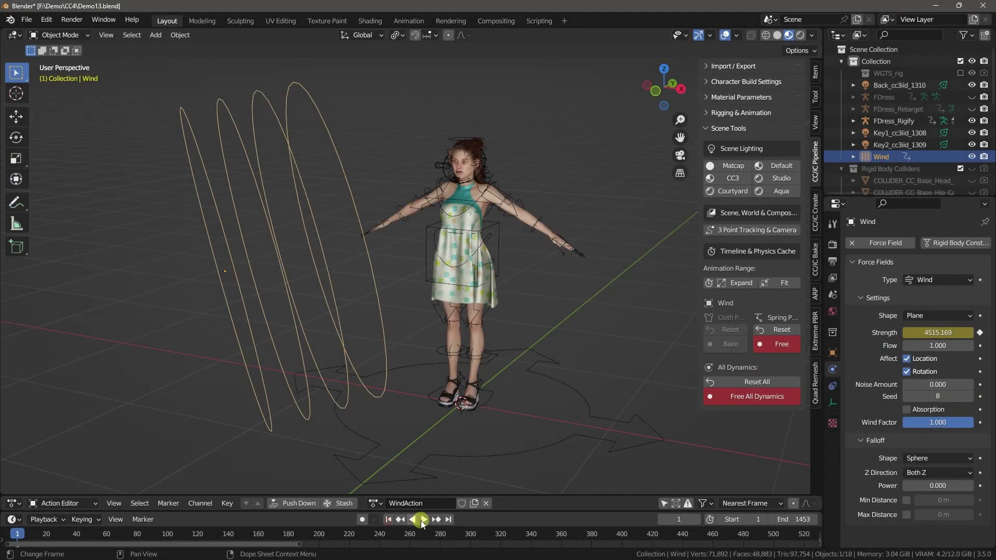
Play back the baked simulation and put the FDress_Rigify armature in Pose Mode.
left_click(423, 519)
left_click(407, 232)
left_click(59, 35)
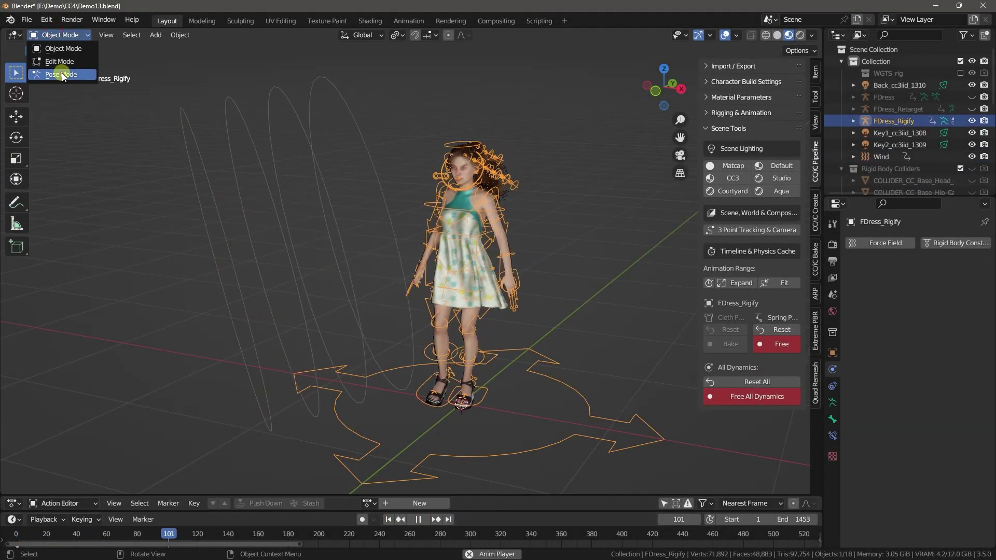
left_click(61, 74)
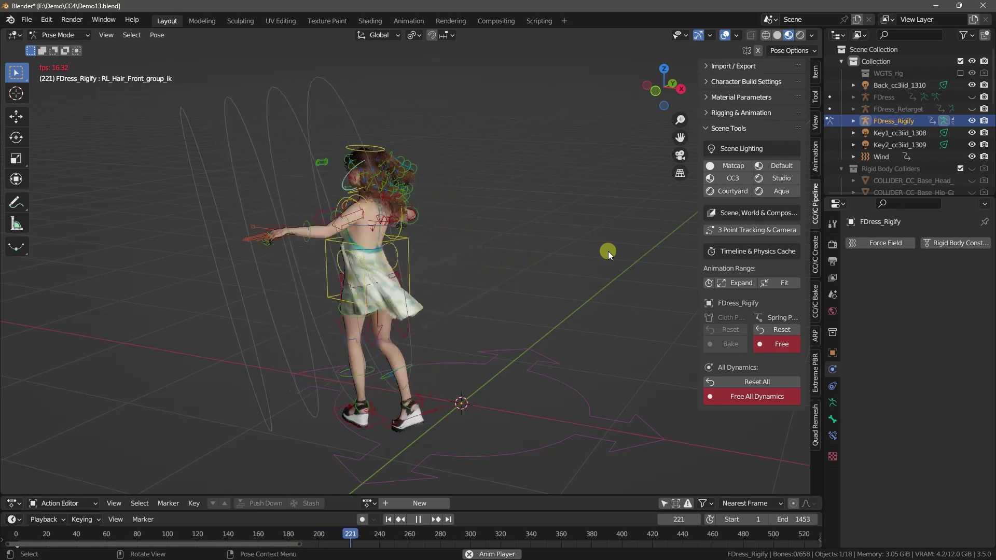